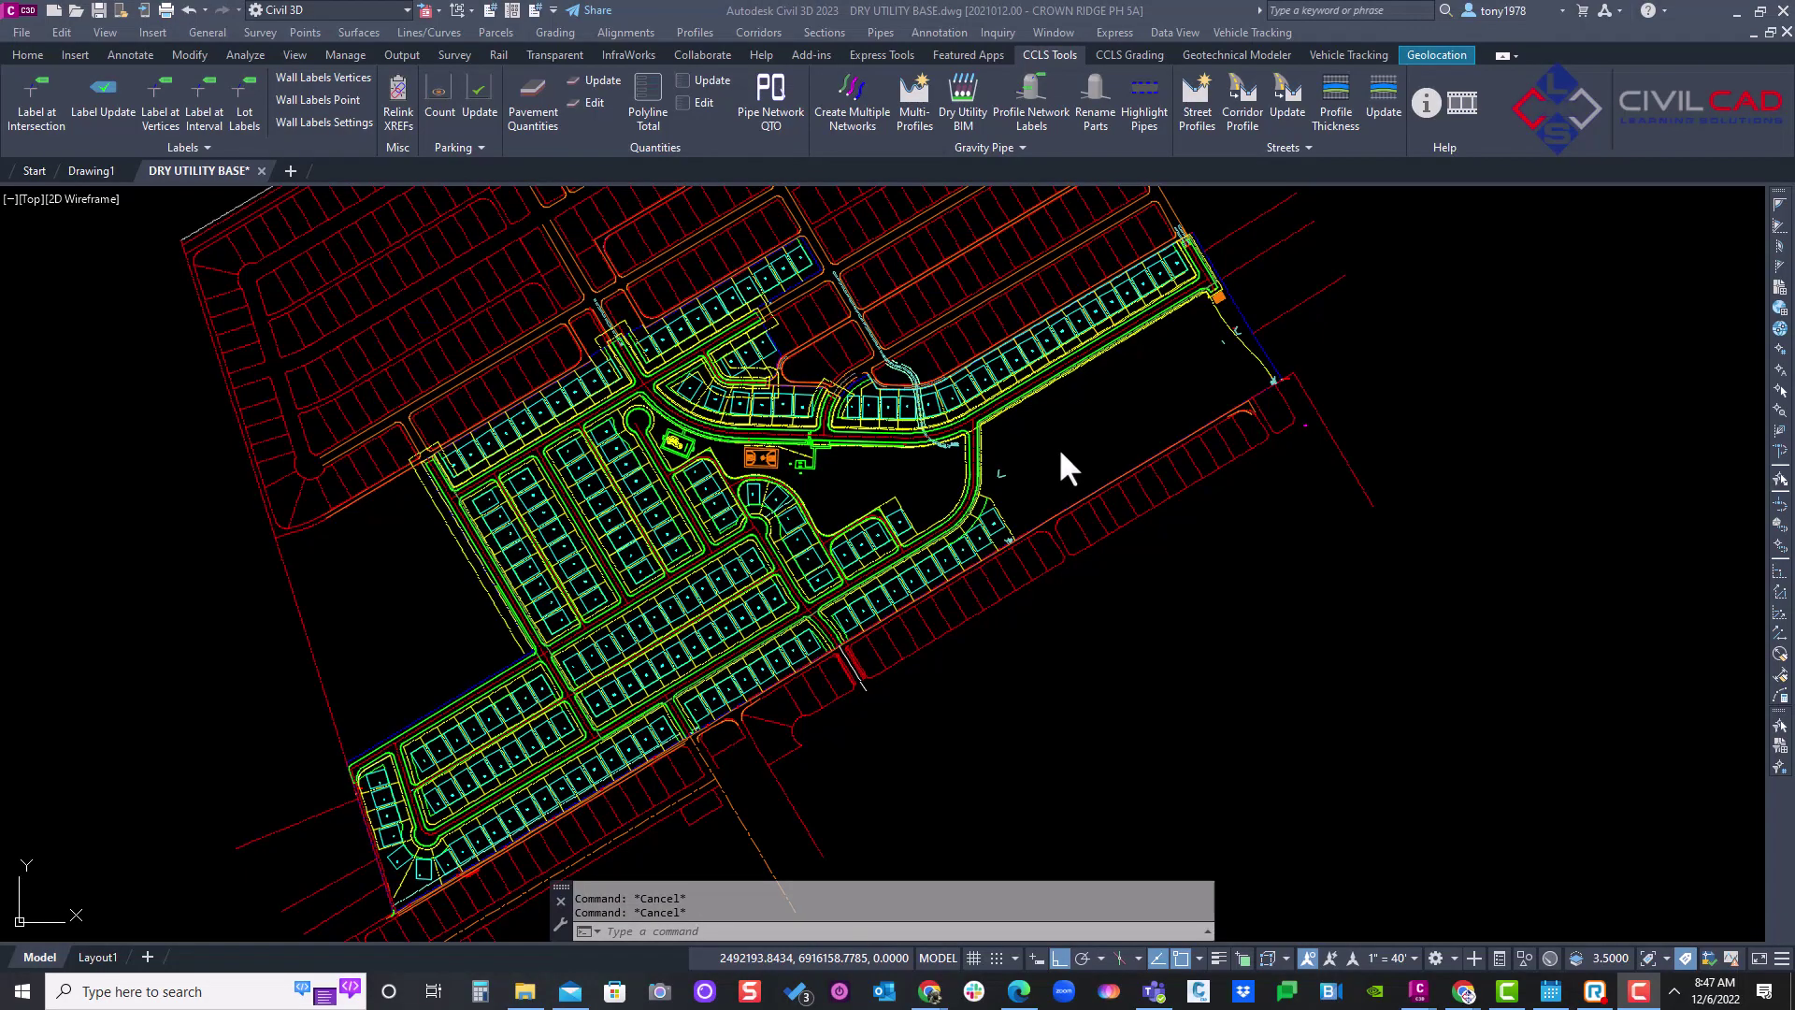
- Pan and zoom around the subdivision plan to locate the dashed utility line
{"action": "left_click", "coordinate": [1029, 435]}
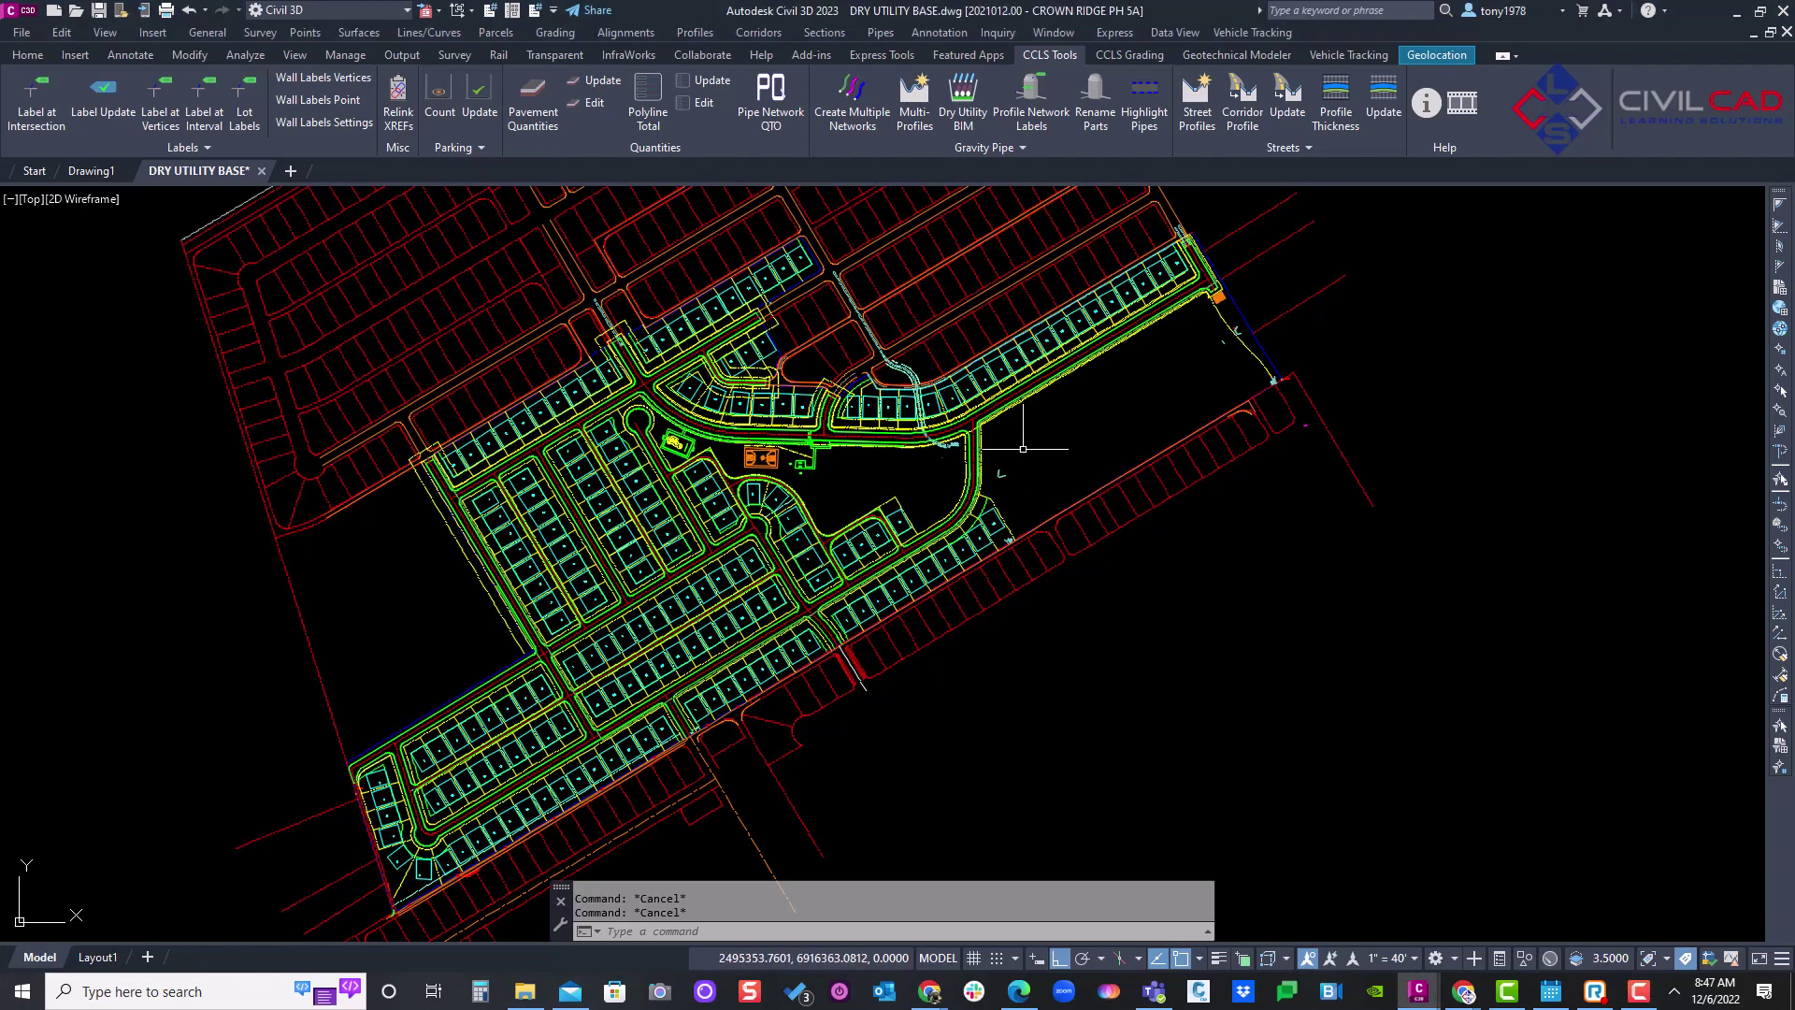
{"action": "middle_click_drag", "start_coordinate": [983, 434], "coordinate": [972, 445]}
{"action": "scroll", "coordinate": [1055, 391], "scroll_direction": "up", "scroll_amount": 5}
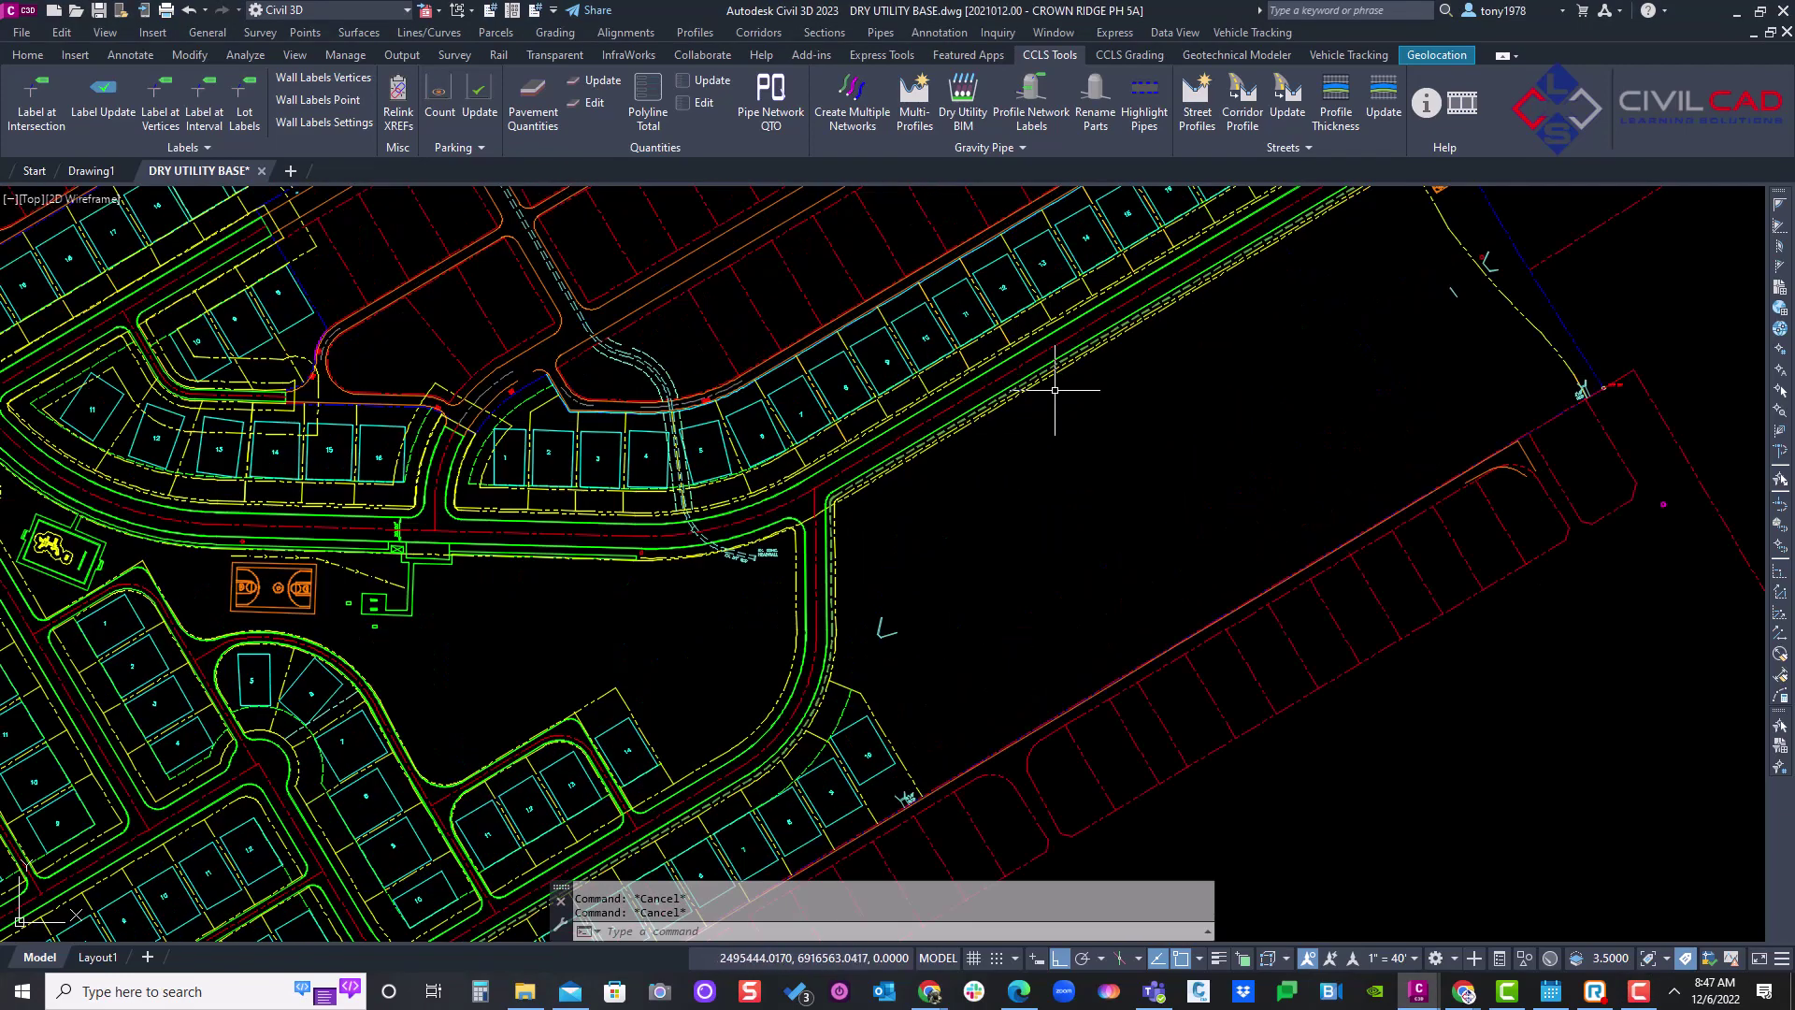
{"action": "scroll", "coordinate": [733, 504], "scroll_direction": "down", "scroll_amount": 5}
{"action": "scroll", "coordinate": [1150, 289], "scroll_direction": "up", "scroll_amount": 8}
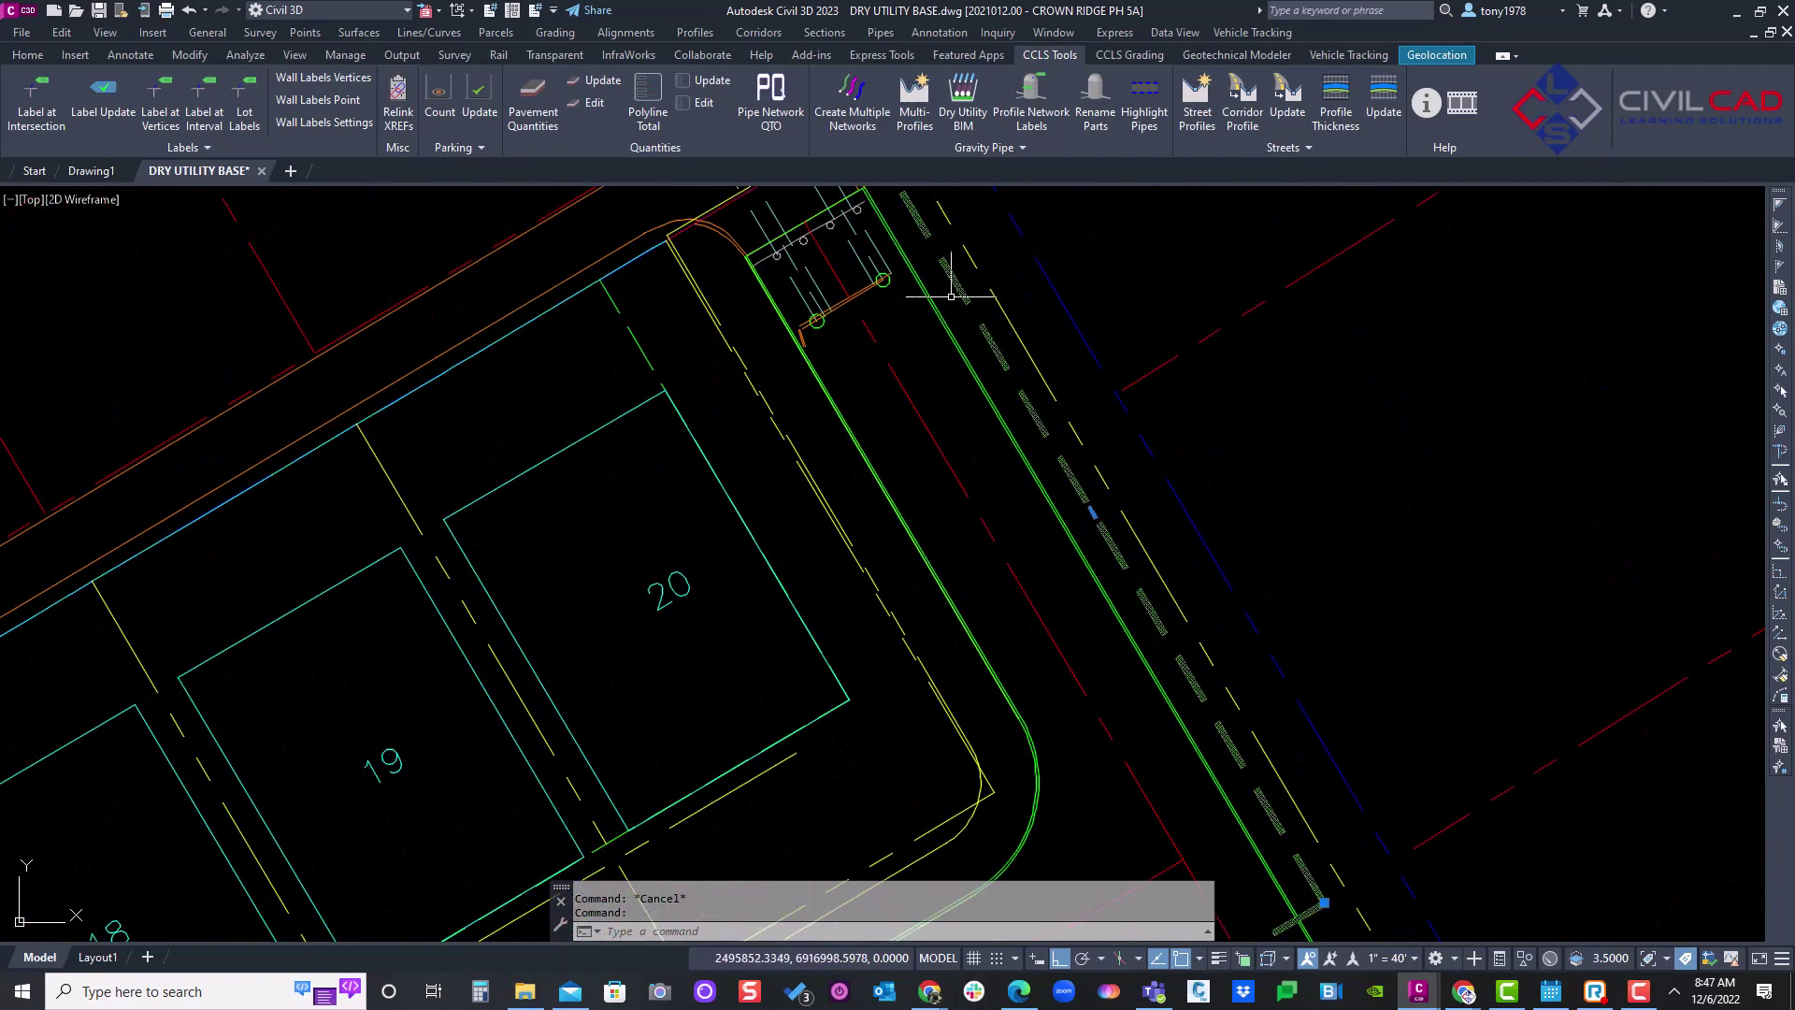
{"action": "scroll", "coordinate": [954, 285], "scroll_direction": "down", "scroll_amount": 6}
{"action": "middle_click_drag", "start_coordinate": [846, 570], "coordinate": [1028, 432]}
{"action": "scroll", "coordinate": [1028, 432], "scroll_direction": "down", "scroll_amount": 5}
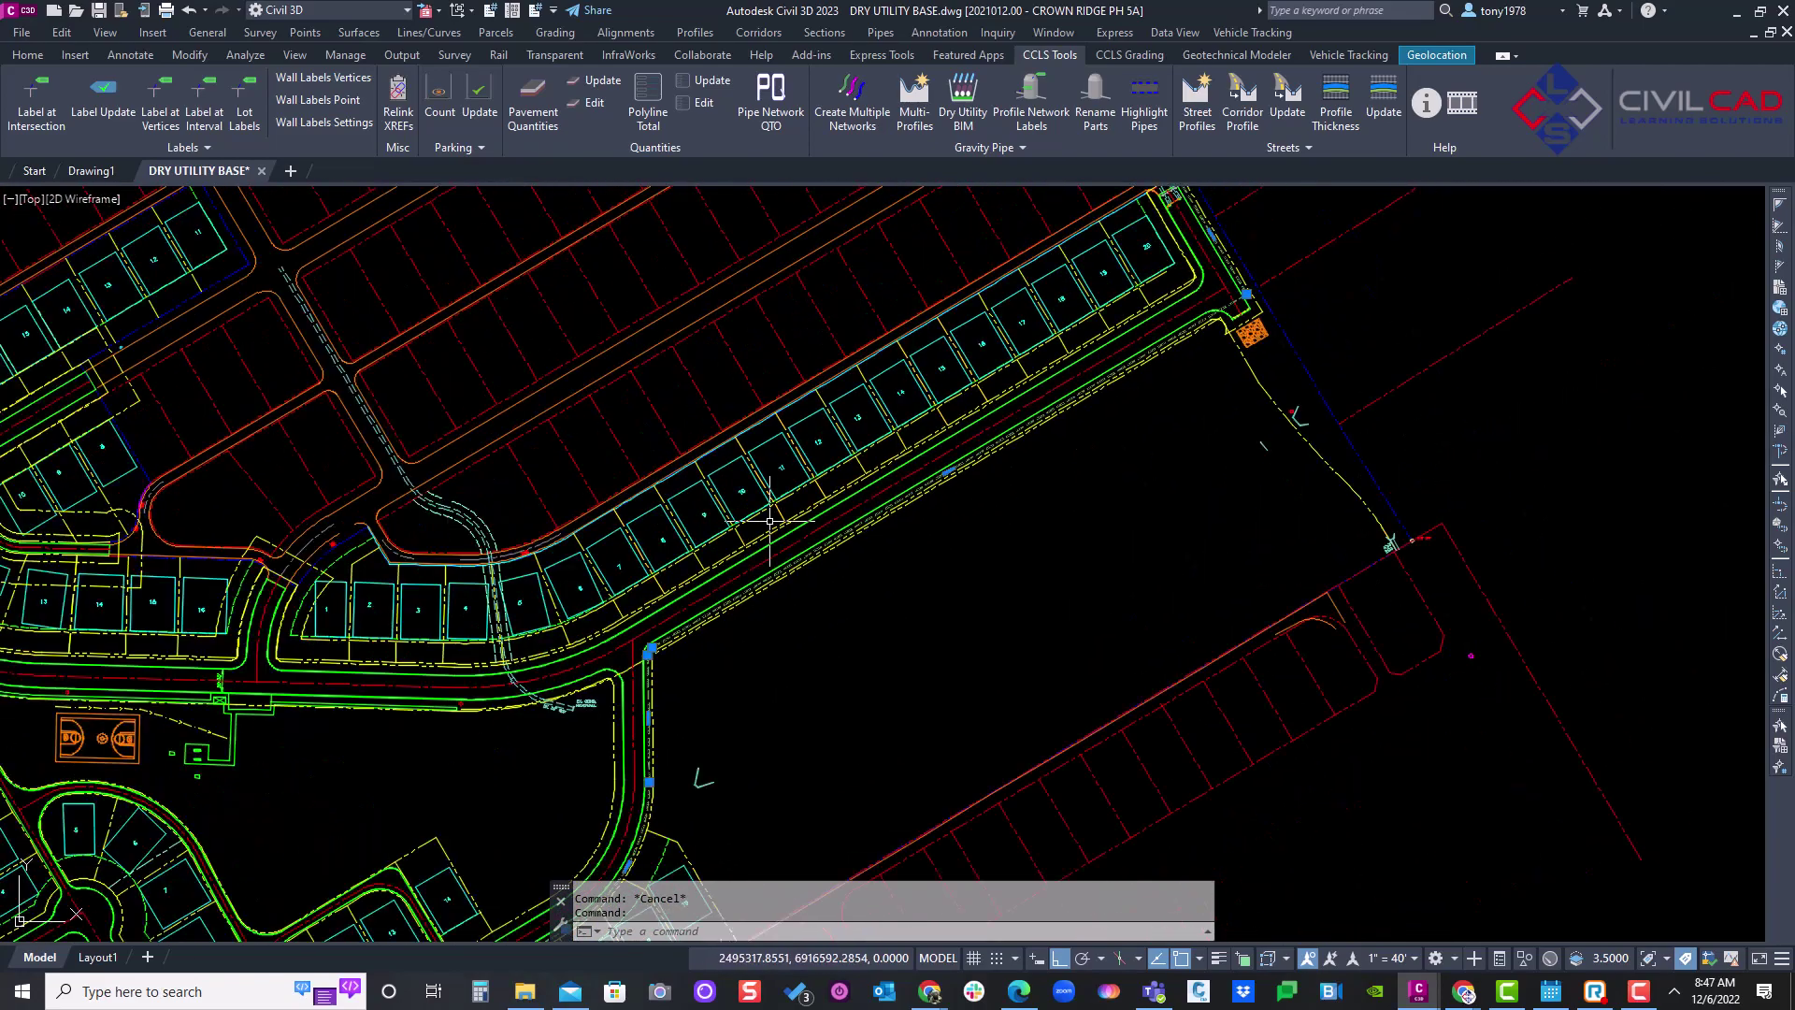
{"action": "mouse_move", "coordinate": [671, 701]}
{"action": "middle_mouse_down"}
{"action": "mouse_move", "coordinate": [790, 596]}
{"action": "mouse_move", "coordinate": [953, 516]}
{"action": "middle_mouse_up"}
{"action": "scroll", "coordinate": [857, 624], "scroll_direction": "up", "scroll_amount": 3}
{"action": "scroll", "coordinate": [856, 623], "scroll_direction": "down", "scroll_amount": 3}
{"action": "scroll", "coordinate": [944, 592], "scroll_direction": "up", "scroll_amount": 3}
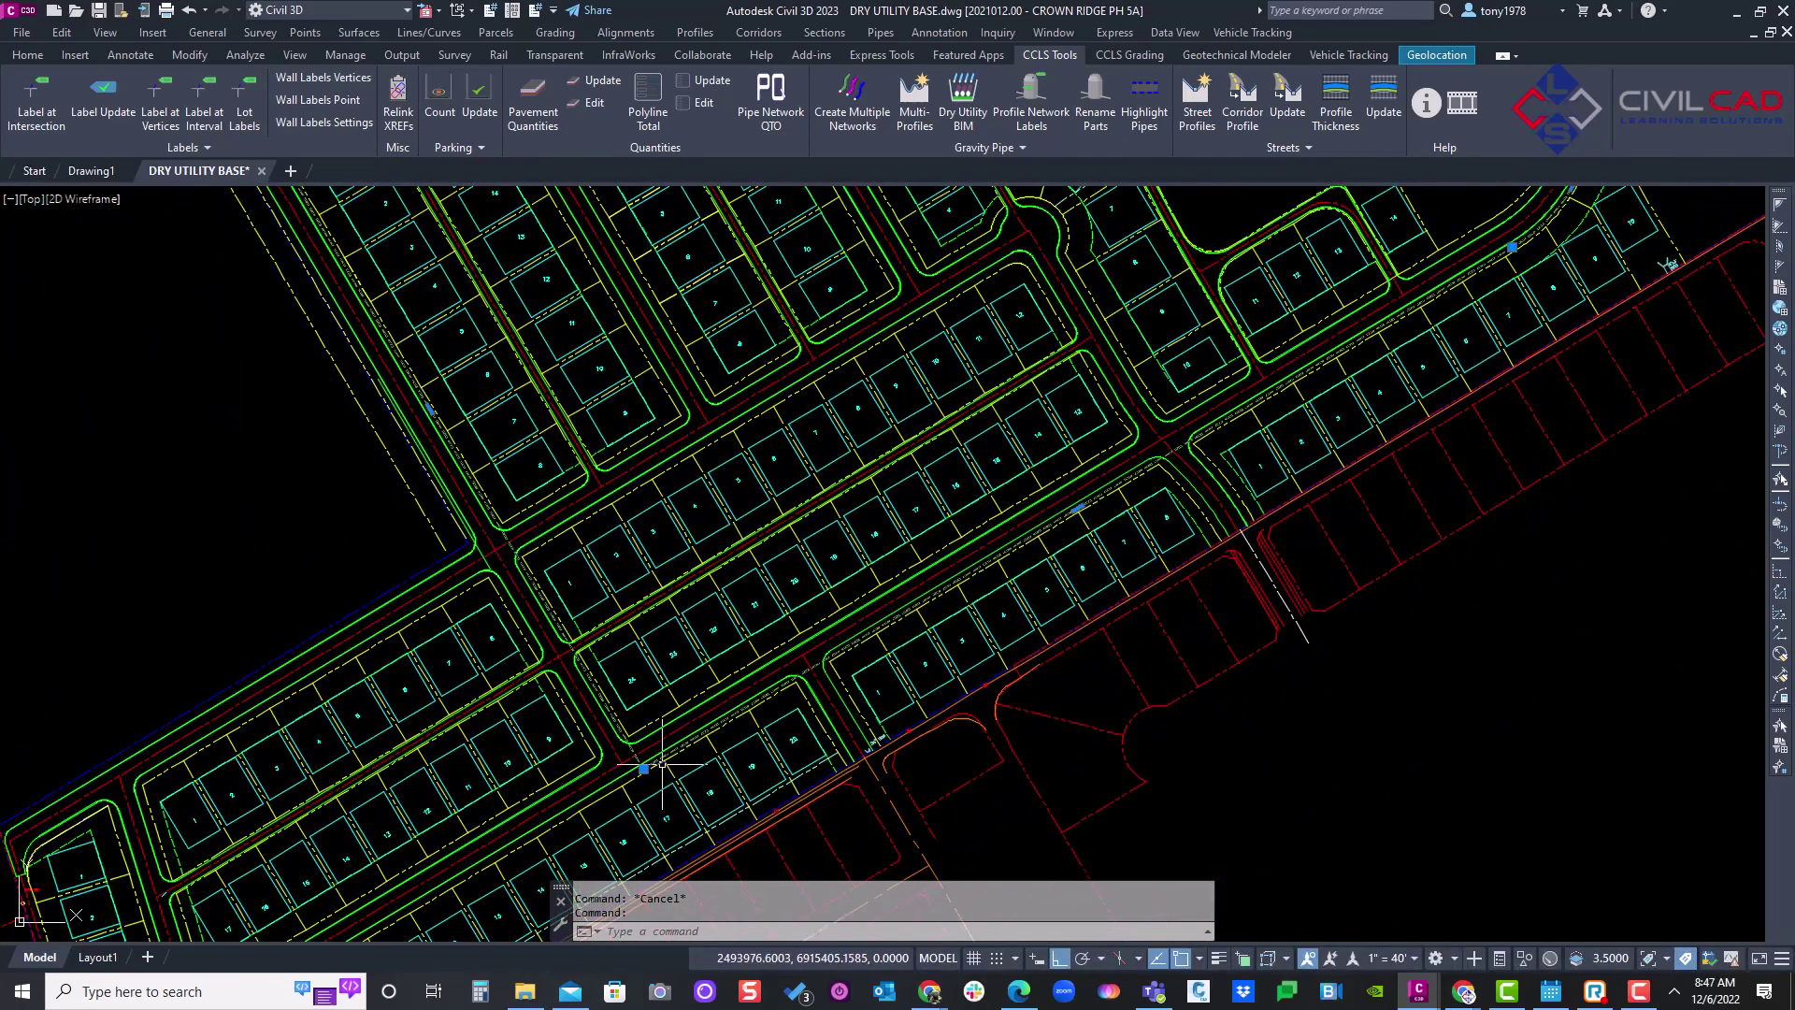
{"action": "scroll", "coordinate": [601, 706], "scroll_direction": "down", "scroll_amount": 3}
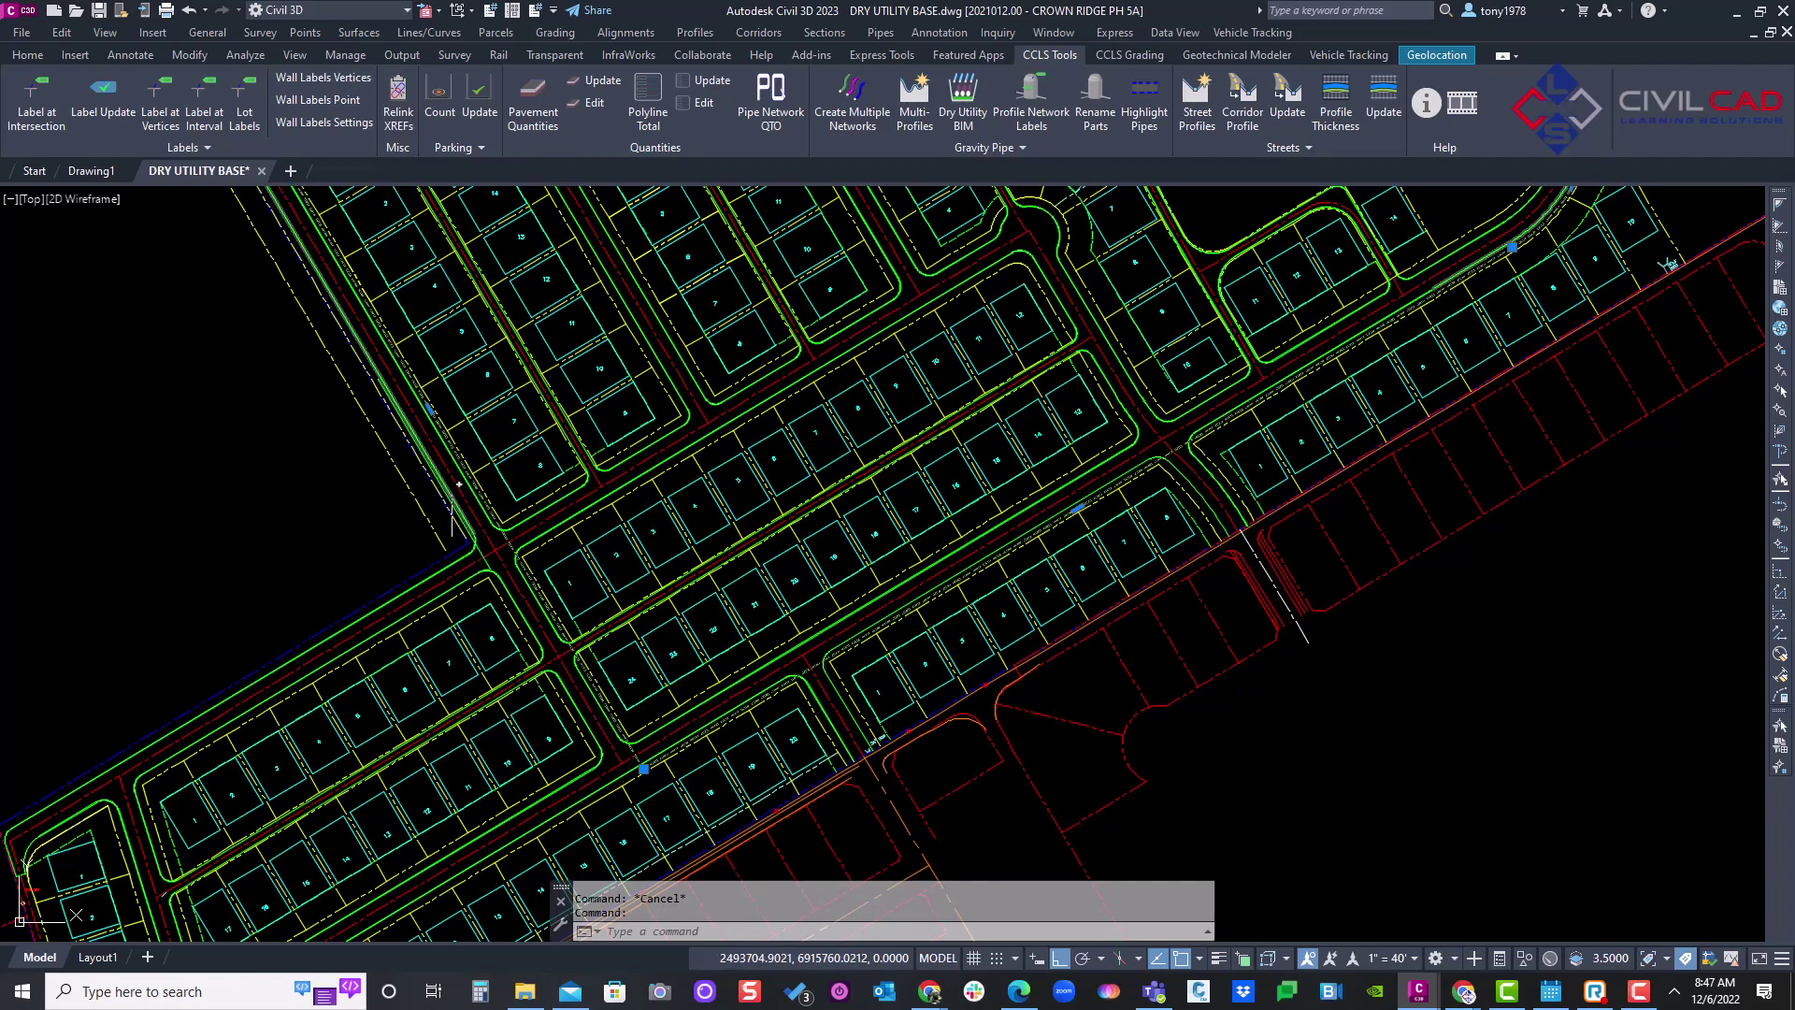
{"action": "middle_click_drag", "start_coordinate": [601, 707], "coordinate": [402, 374]}
{"action": "scroll", "coordinate": [402, 374], "scroll_direction": "up", "scroll_amount": 3}
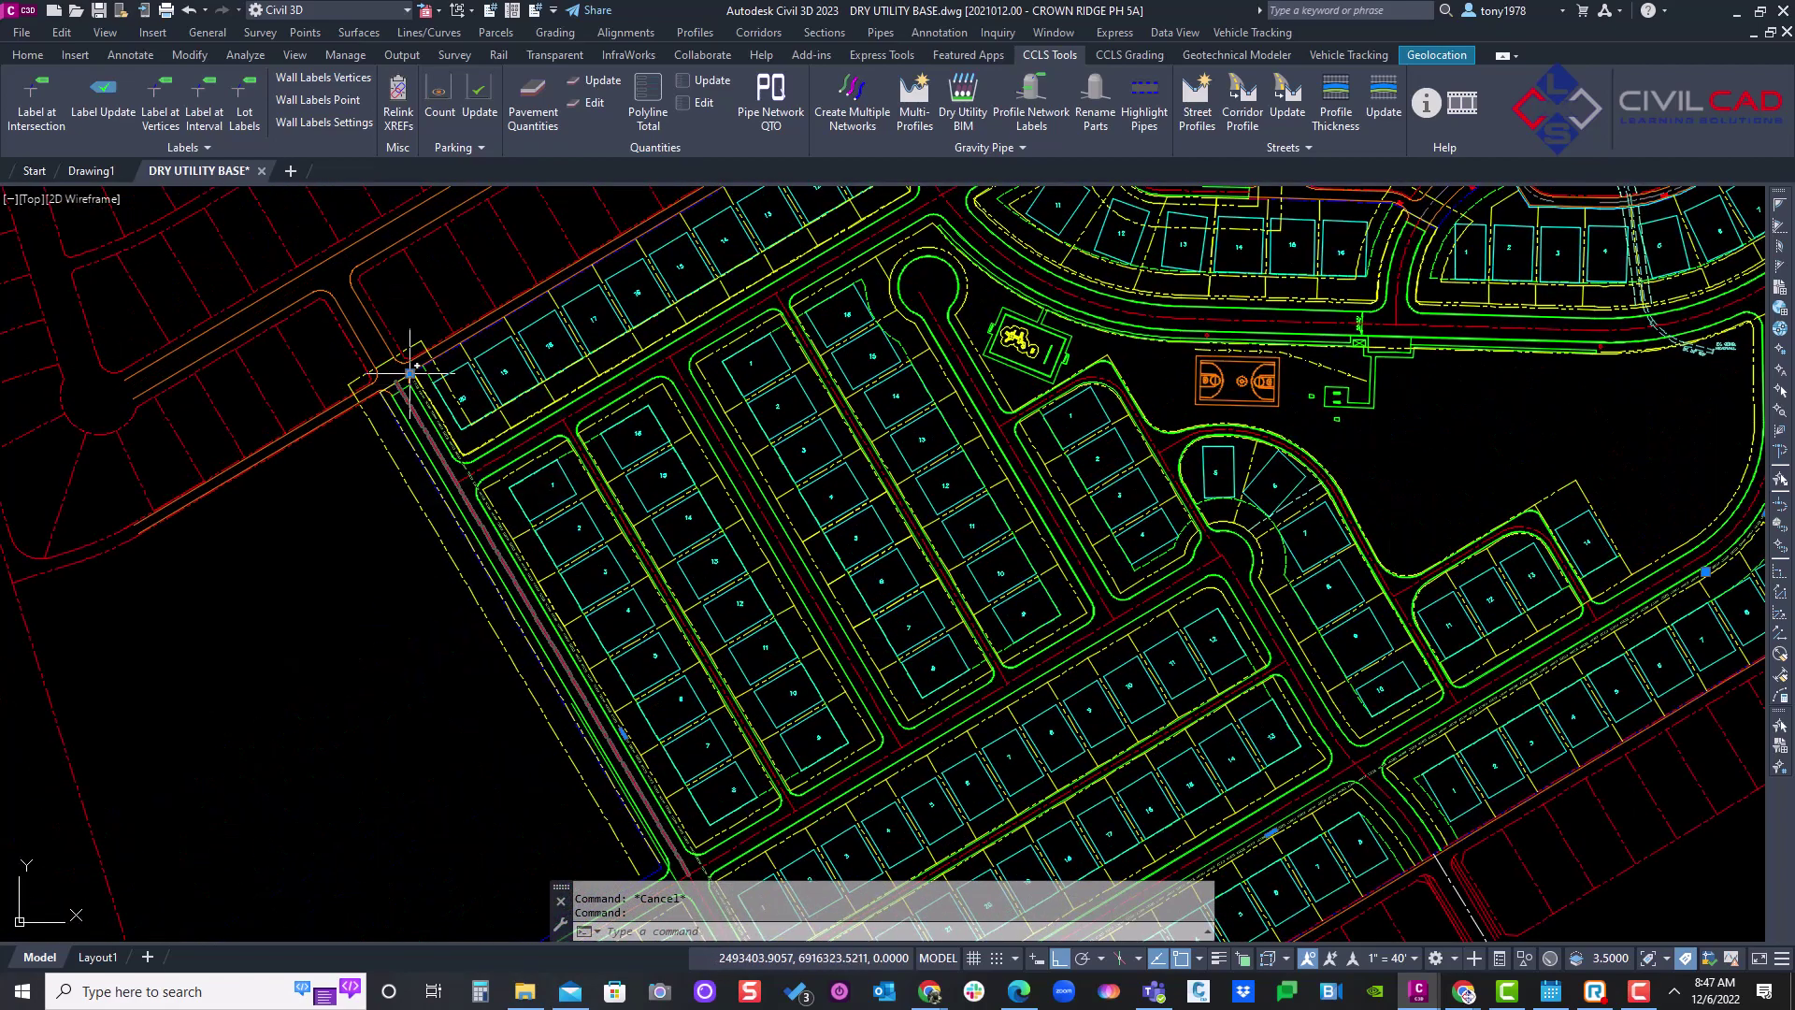
{"action": "scroll", "coordinate": [412, 361], "scroll_direction": "down", "scroll_amount": 2}
{"action": "mouse_move", "coordinate": [645, 402]}
{"action": "middle_mouse_down"}
{"action": "mouse_move", "coordinate": [608, 402]}
{"action": "mouse_move", "coordinate": [734, 513]}
{"action": "middle_mouse_up"}
{"action": "scroll", "coordinate": [914, 479], "scroll_direction": "down", "scroll_amount": 2}
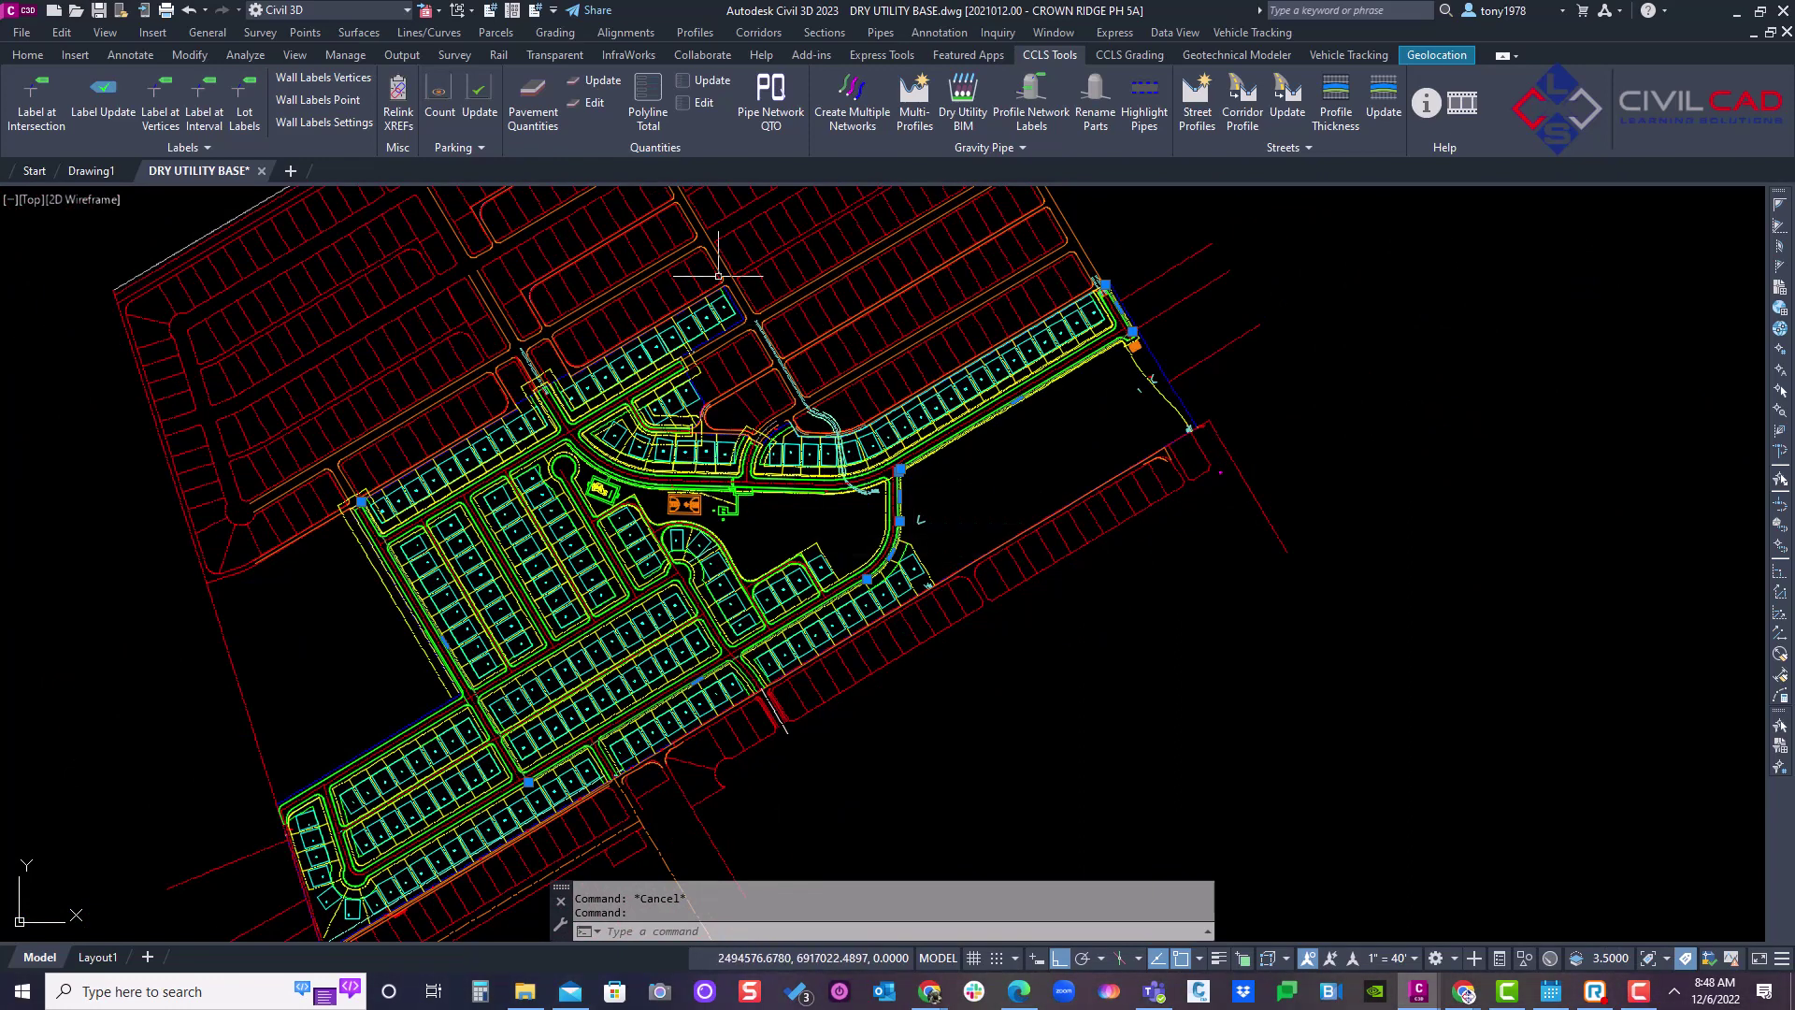
- Start CCLS Tools > Dry Utility BIM and pick the dashed utility polyline as the route
{"action": "left_click", "coordinate": [960, 105]}
{"action": "scroll", "coordinate": [884, 470], "scroll_direction": "up", "scroll_amount": 5}
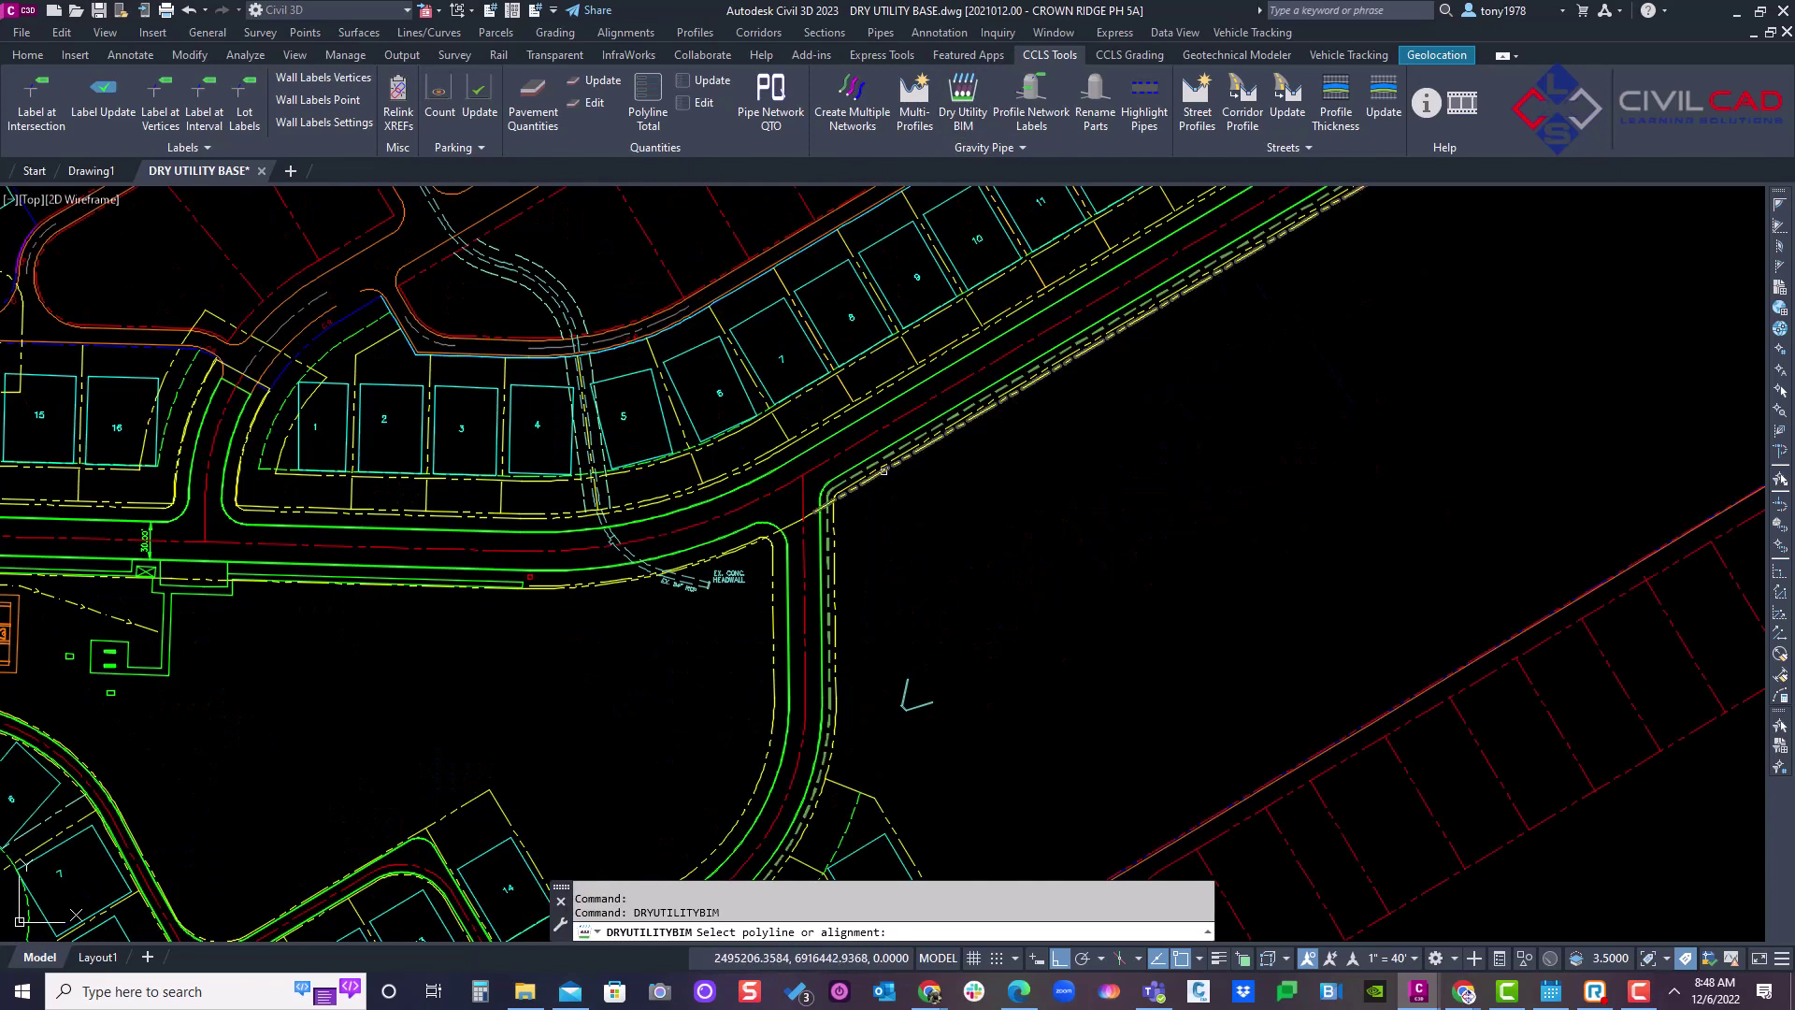
{"action": "scroll", "coordinate": [884, 470], "scroll_direction": "up", "scroll_amount": 4}
{"action": "left_click", "coordinate": [867, 464]}
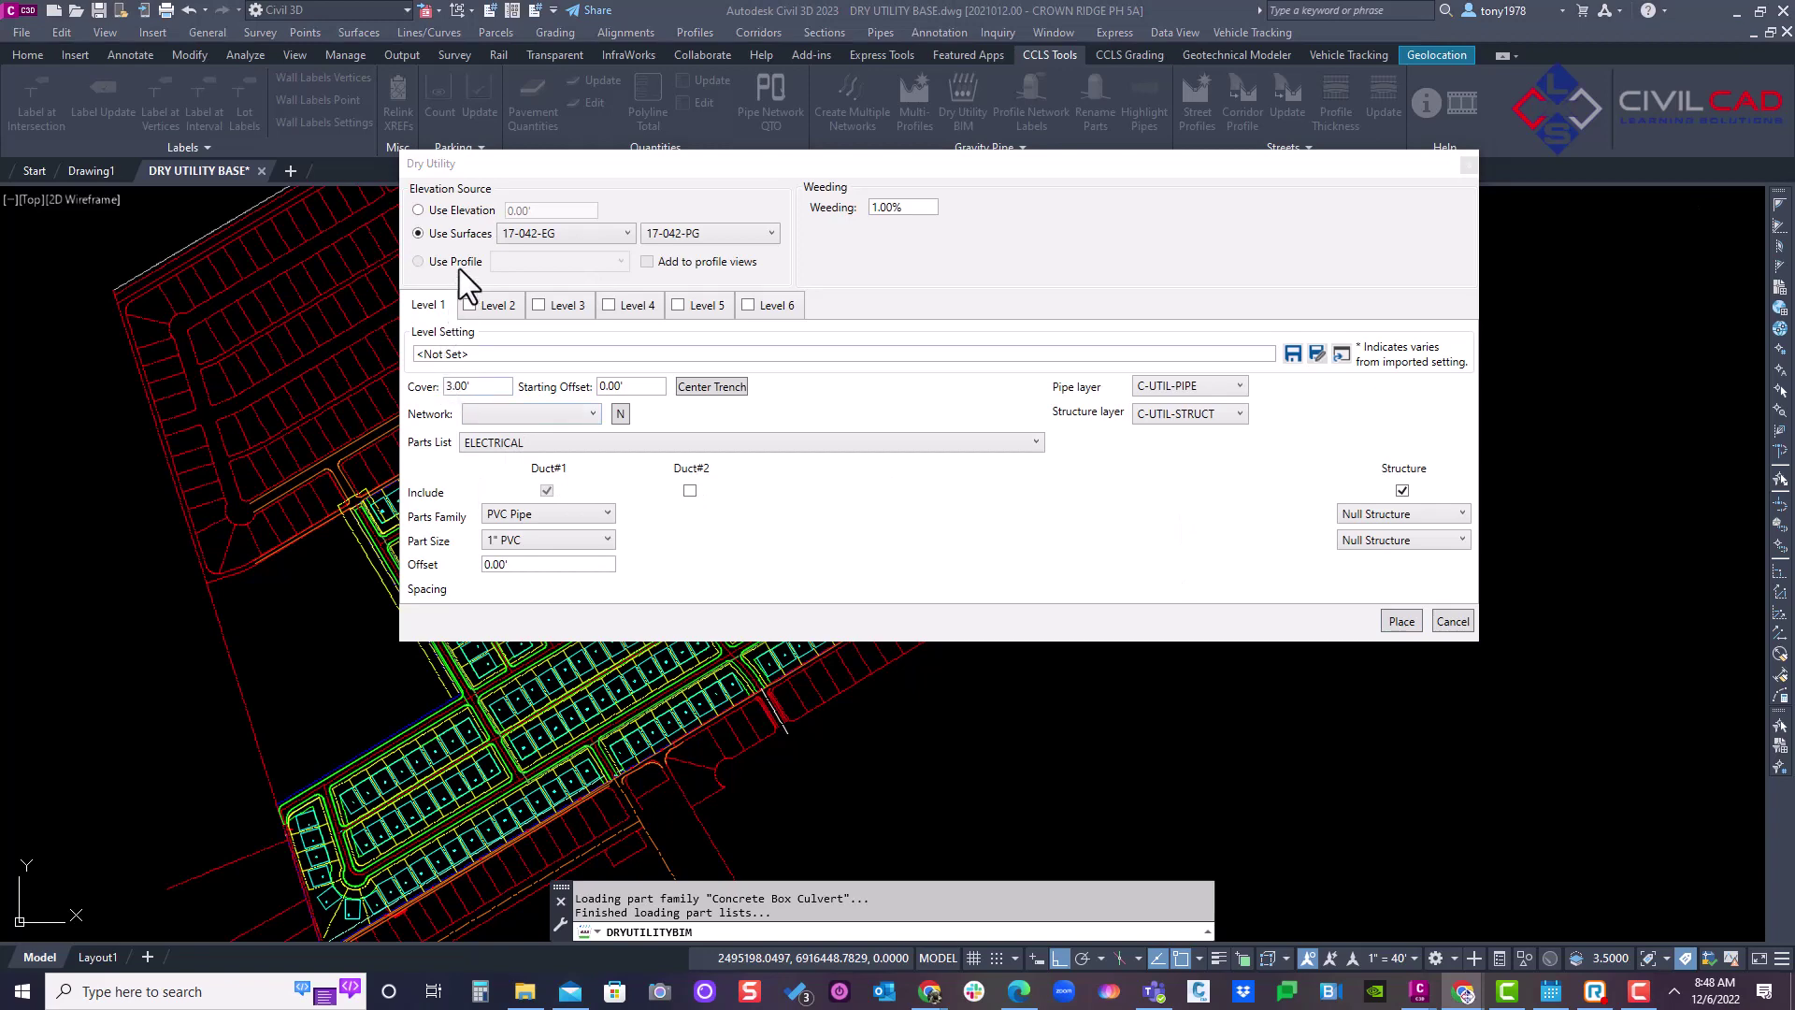
- Review the 17-042-EG and 17-042-PG surfaces and the existing Network list
{"action": "left_click", "coordinate": [563, 234]}
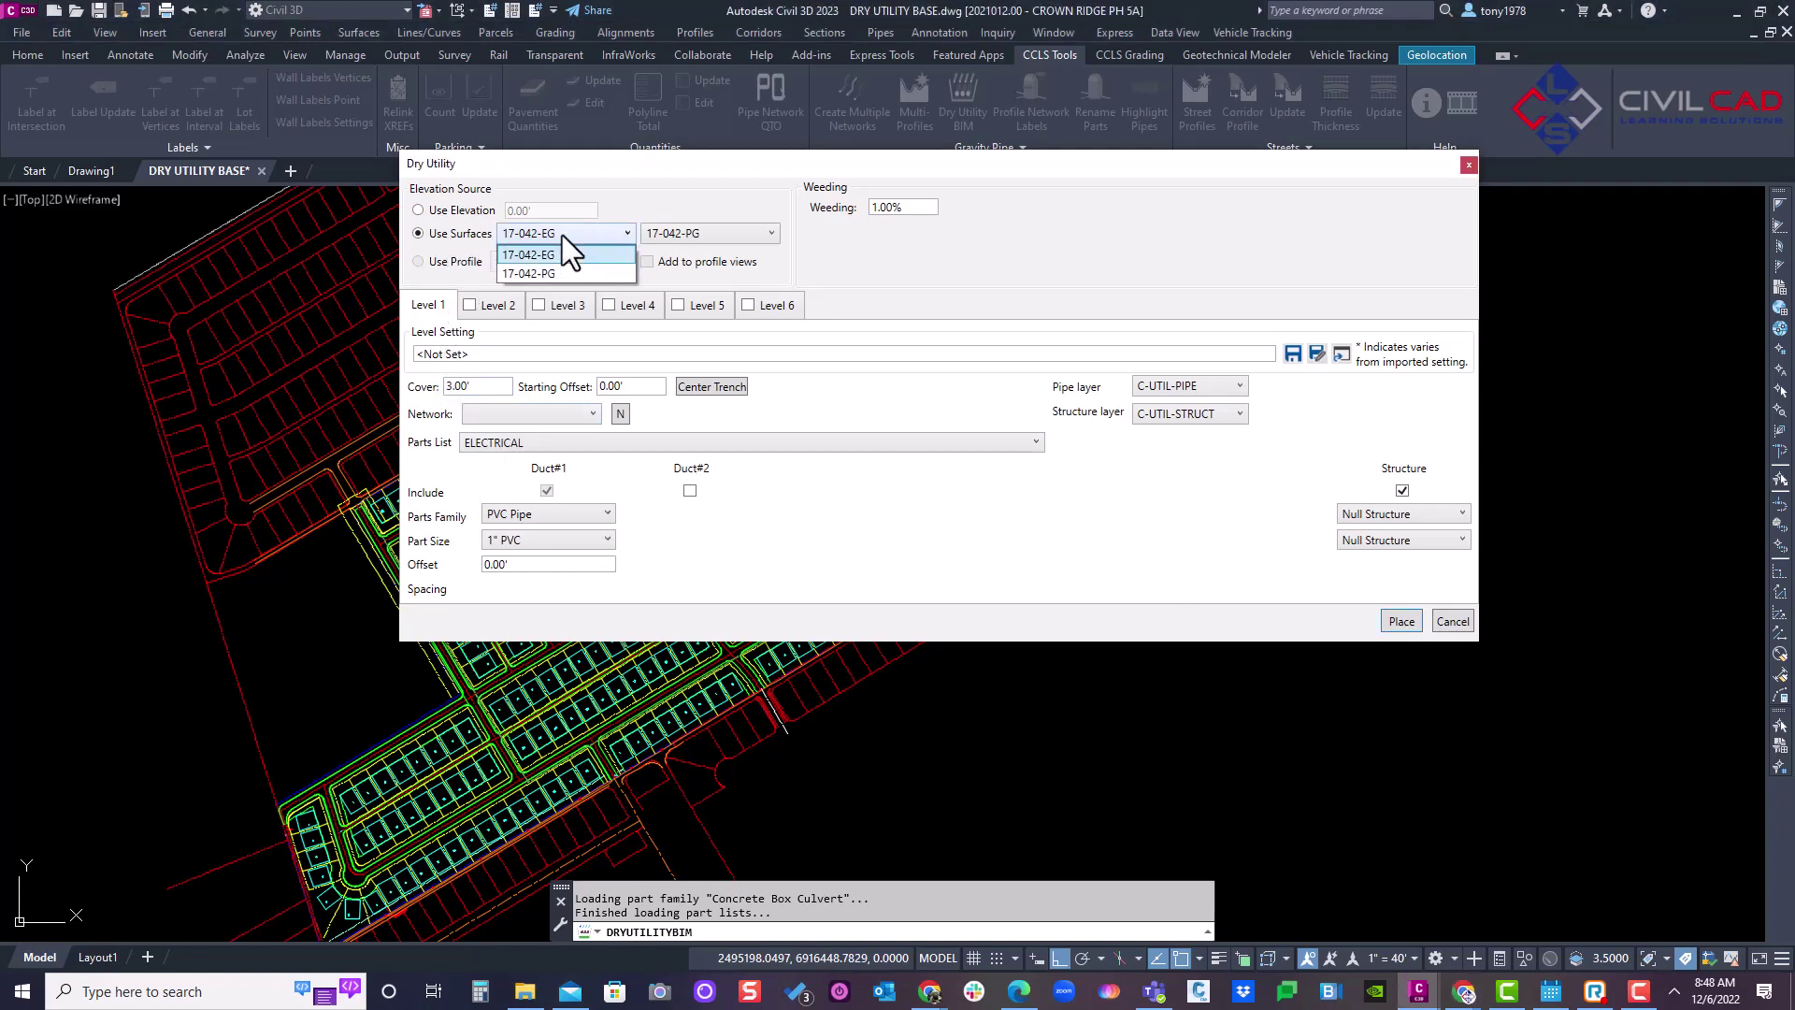
{"action": "left_click", "coordinate": [698, 234]}
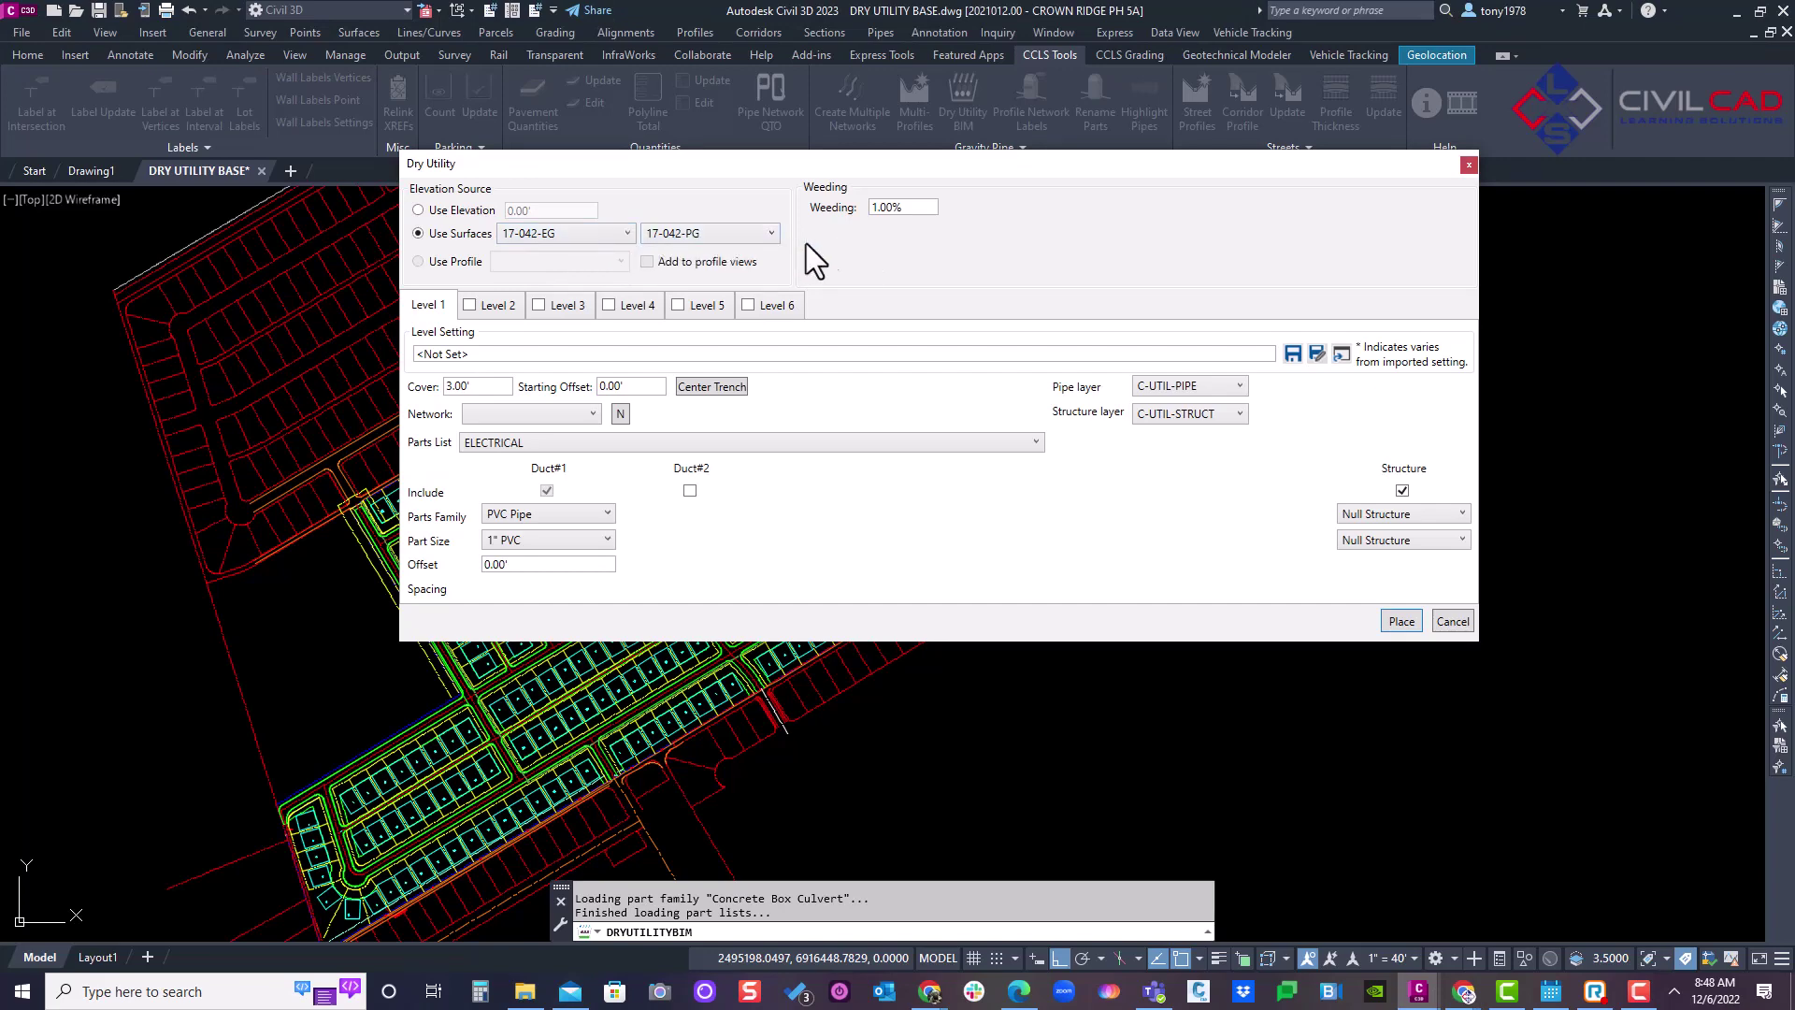
{"action": "left_click", "coordinate": [523, 413]}
- Create a new E-1 pipe network for Level 1 and set its cover to 4.00'
{"action": "left_click", "coordinate": [595, 414]}
{"action": "left_click", "coordinate": [615, 418]}
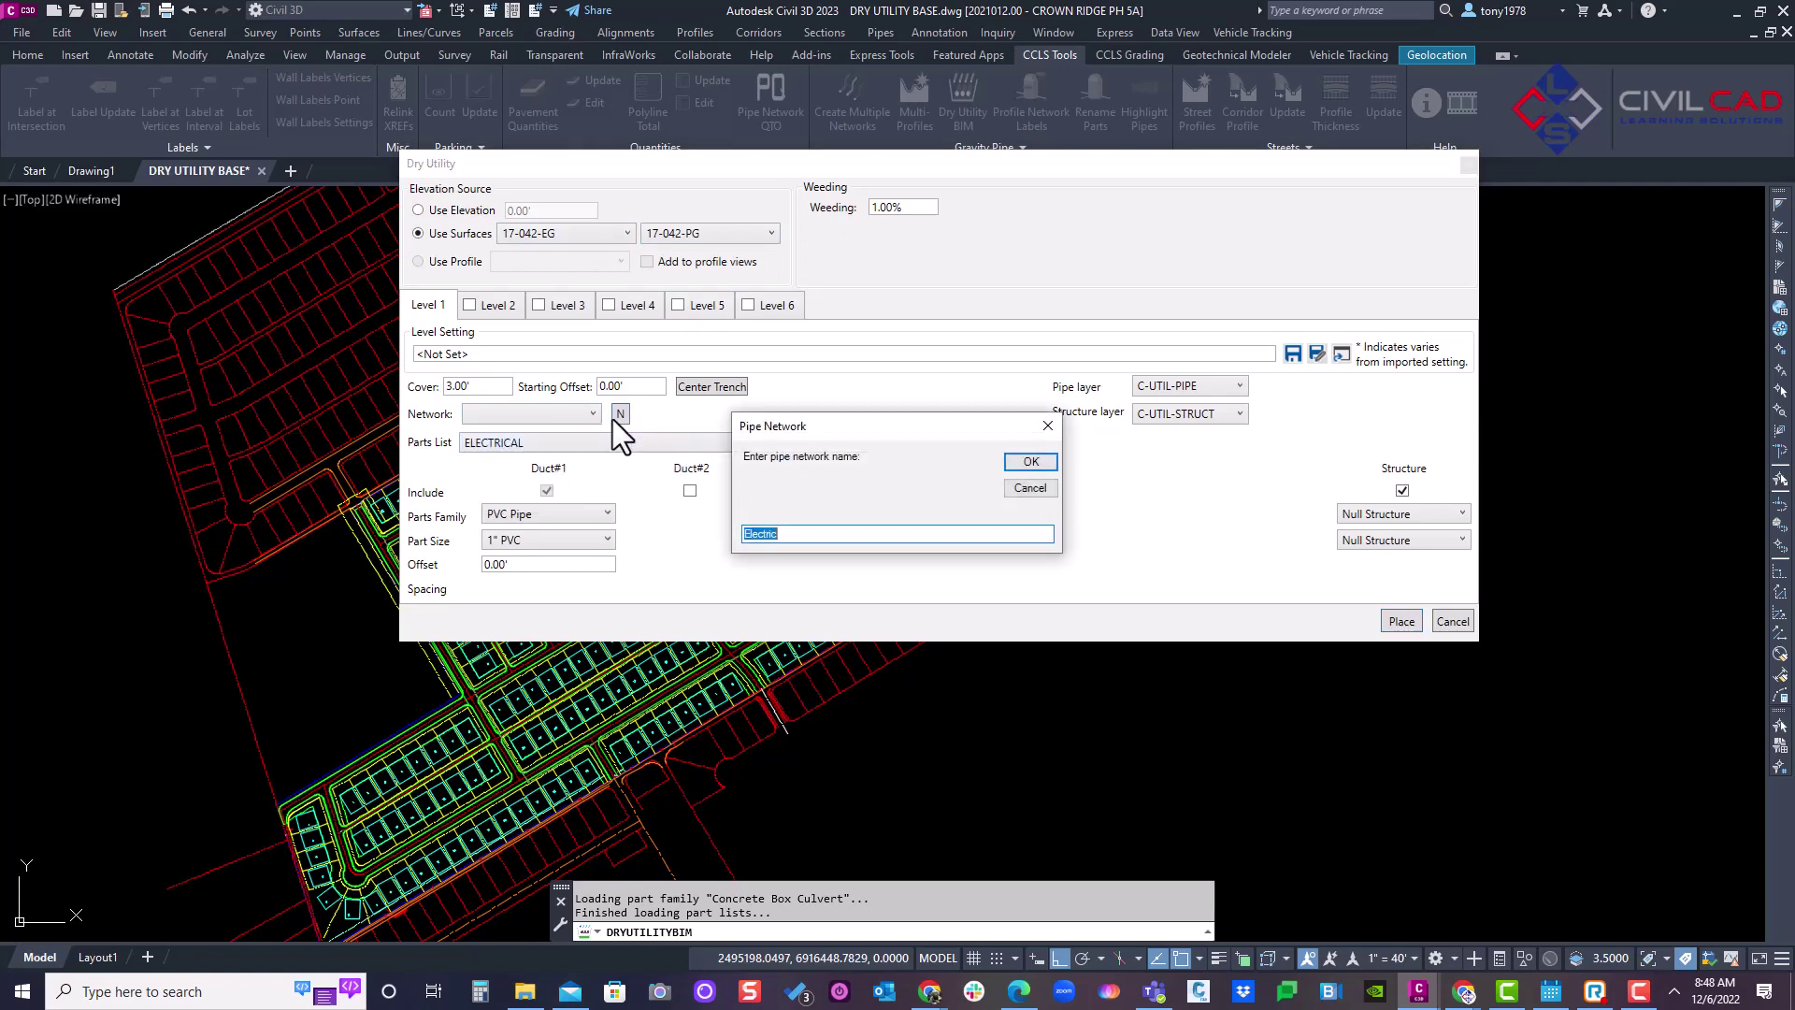
{"action": "type", "text": "E-1"}
{"action": "left_click", "coordinate": [1020, 464]}
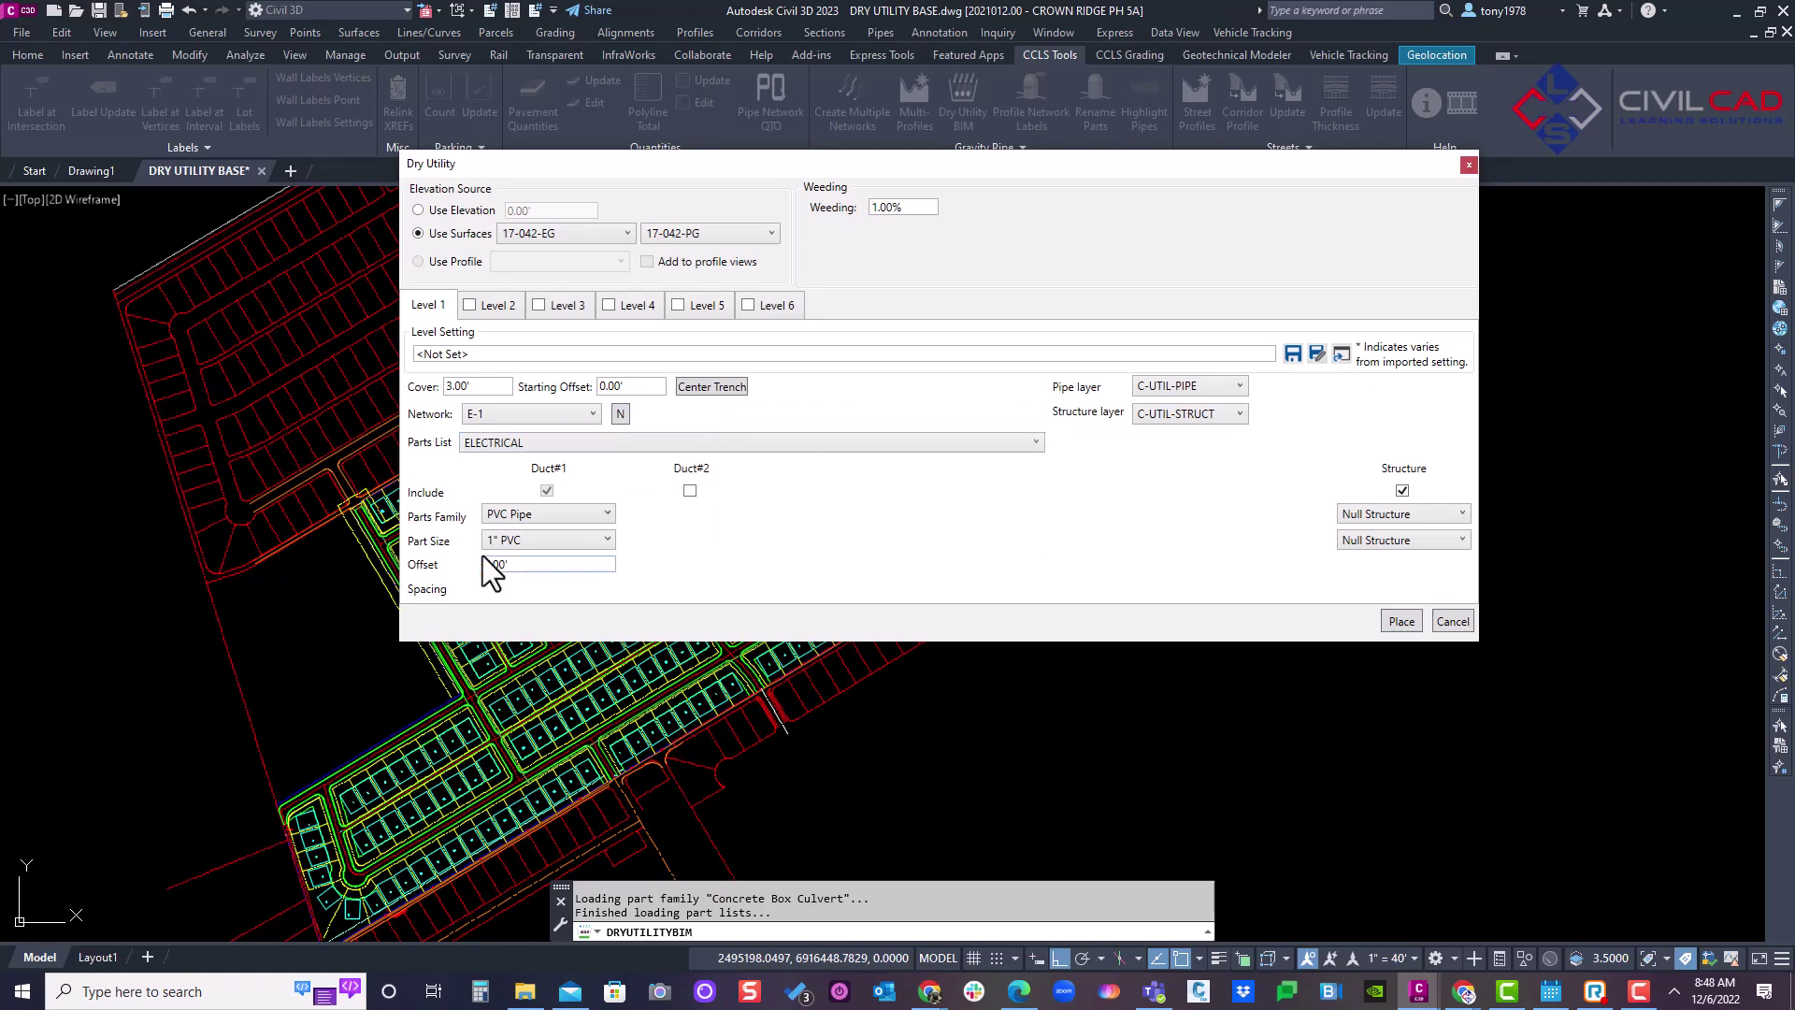
{"action": "left_click_drag", "start_coordinate": [473, 386], "coordinate": [454, 386]}
{"action": "key", "text": "BackSpace"}
{"action": "key", "text": "BackSpace"}
- Enable Duct#2 through Duct#4, making Duct#2 and Duct#3 2" PVC pipes
{"action": "left_click", "coordinate": [689, 490]}
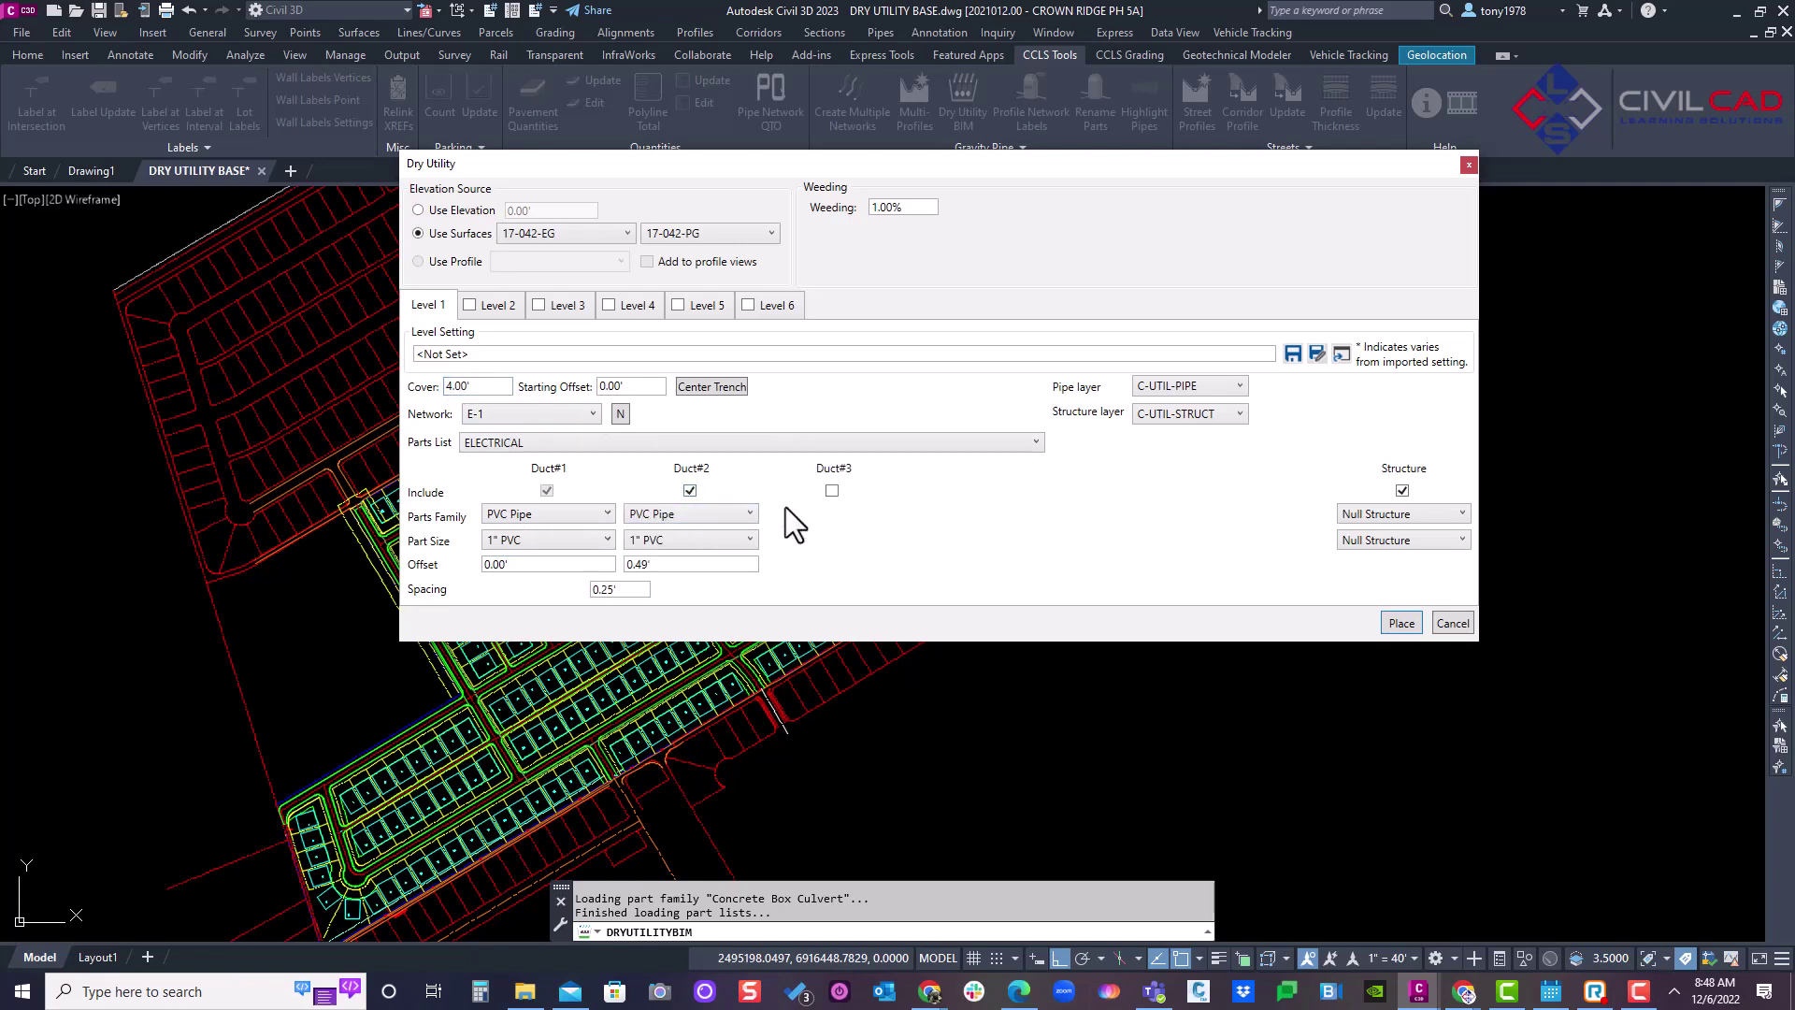
{"action": "left_click", "coordinate": [832, 492]}
{"action": "left_click", "coordinate": [976, 491]}
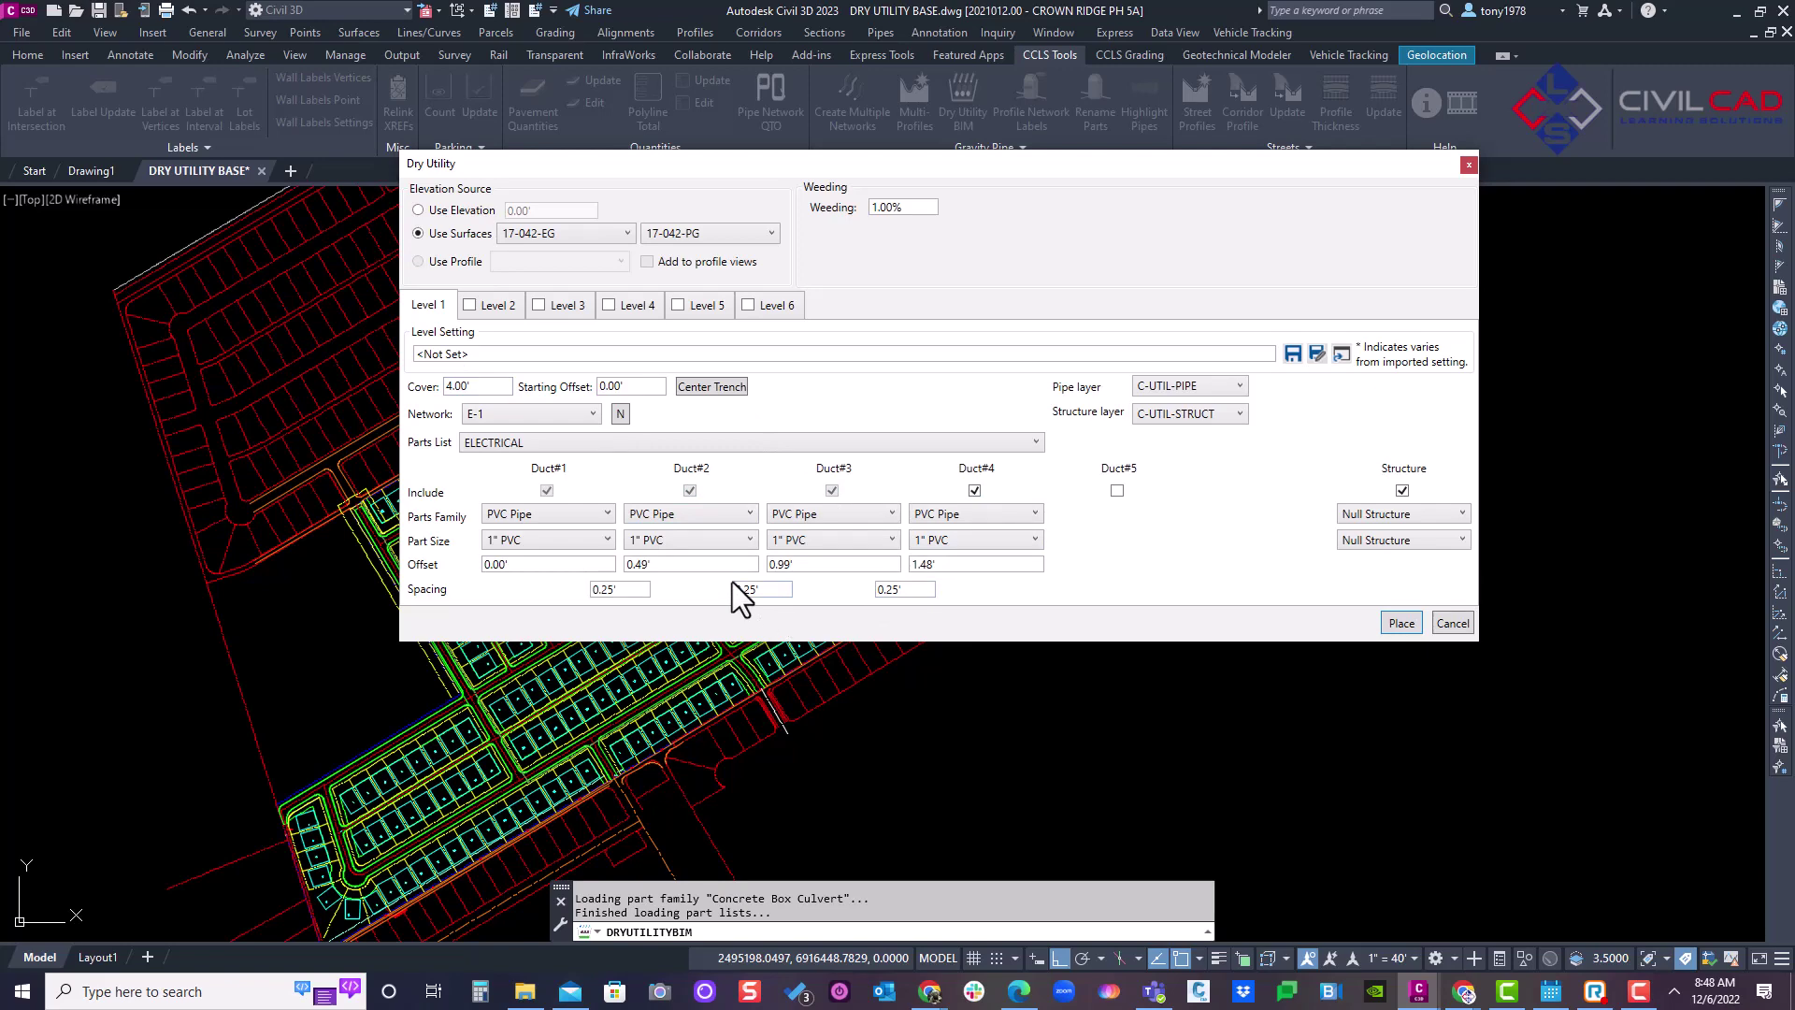
{"action": "left_click", "coordinate": [702, 540]}
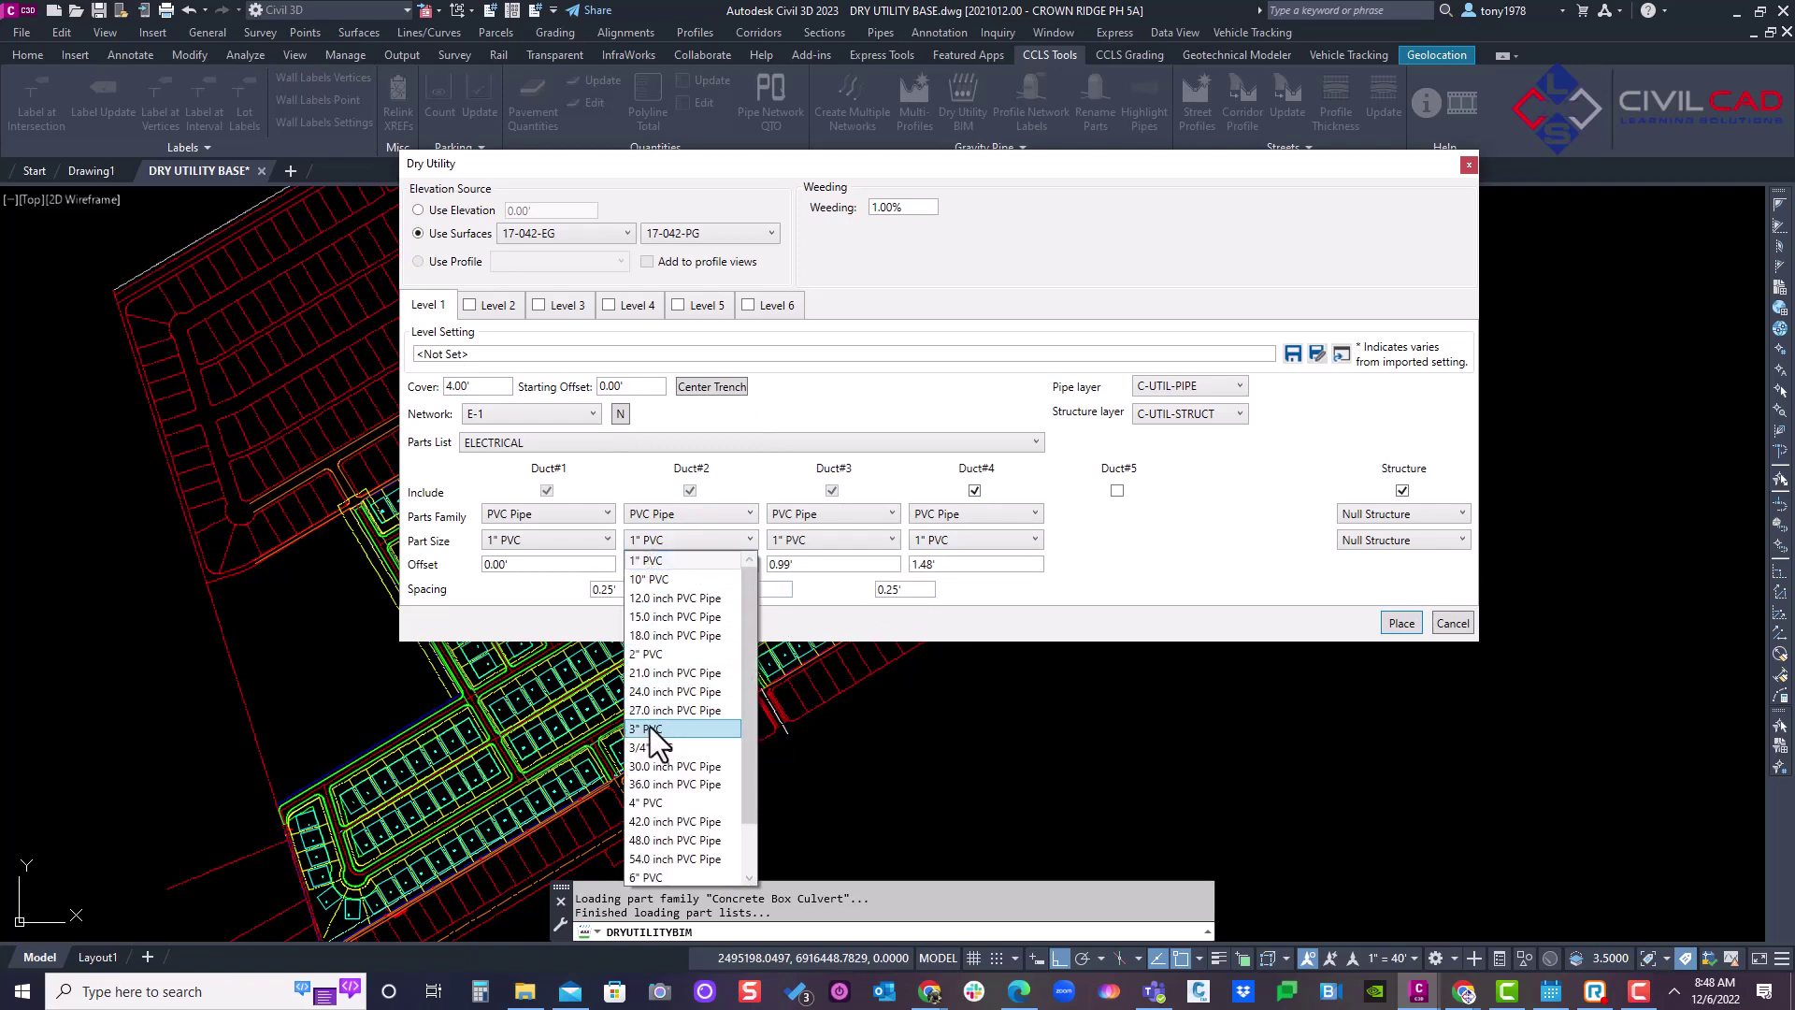
{"action": "left_click", "coordinate": [665, 654]}
{"action": "left_click", "coordinate": [827, 540]}
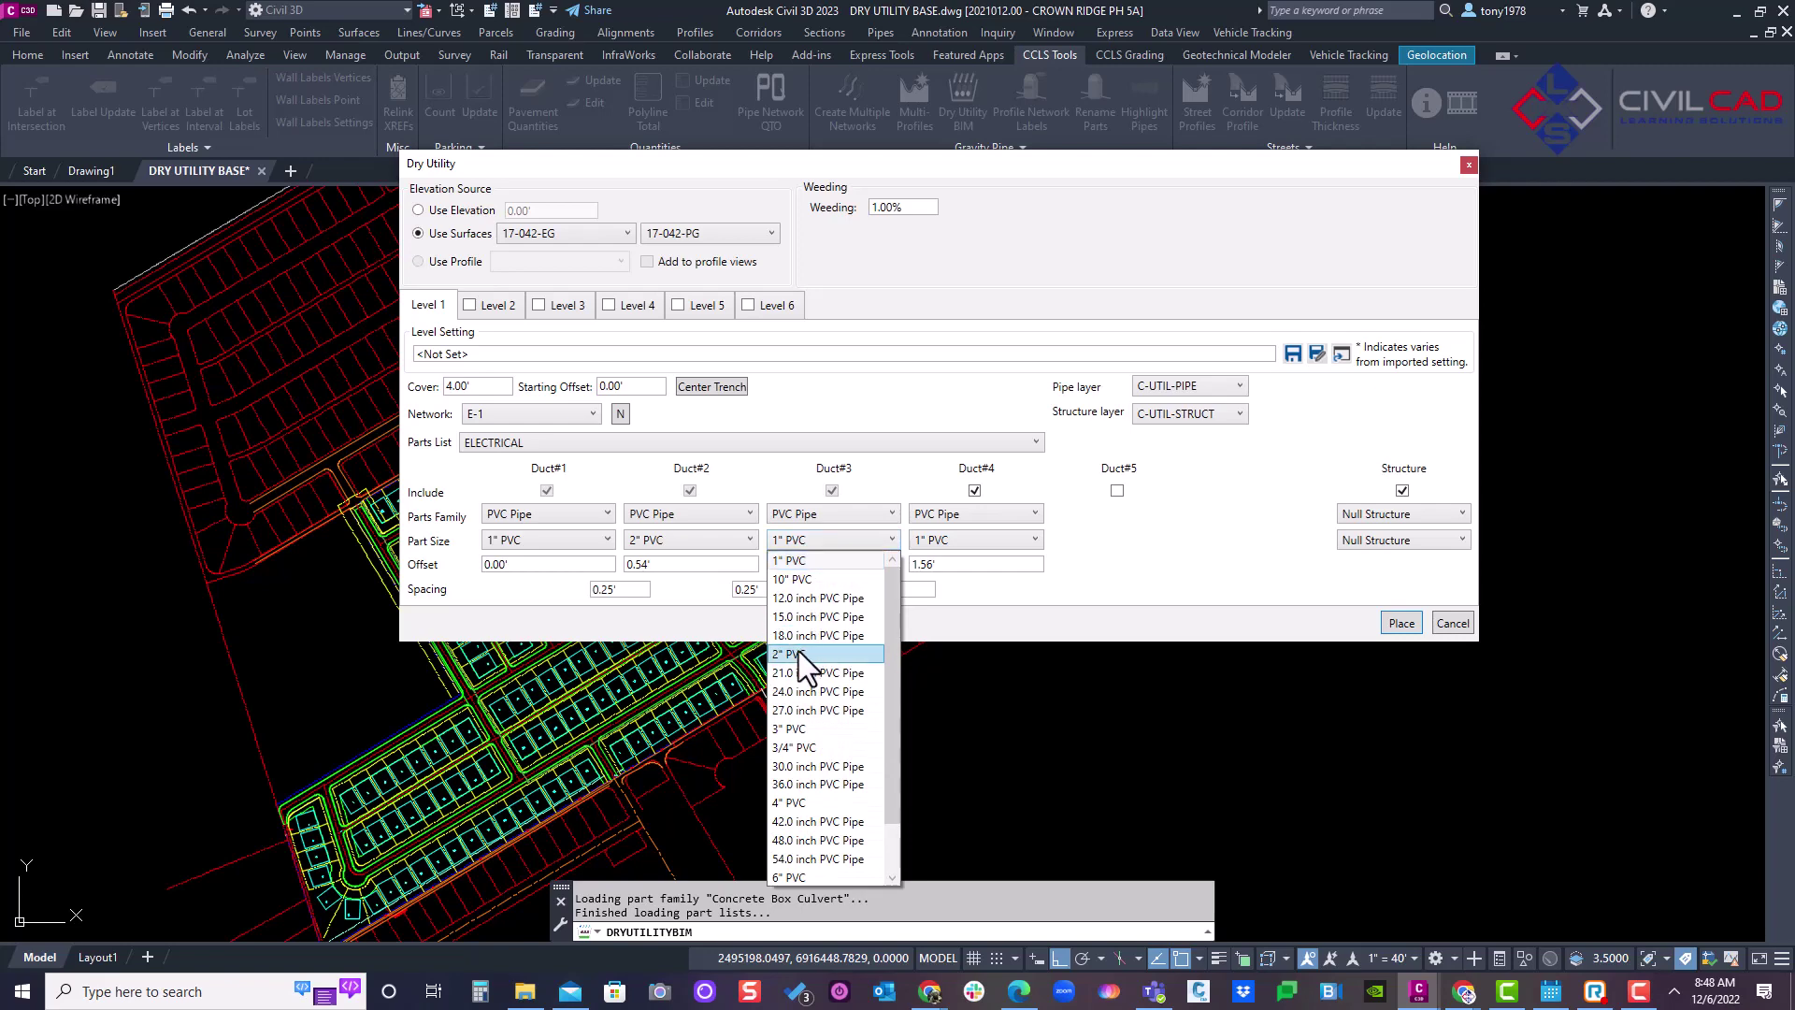
{"action": "left_click", "coordinate": [798, 650]}
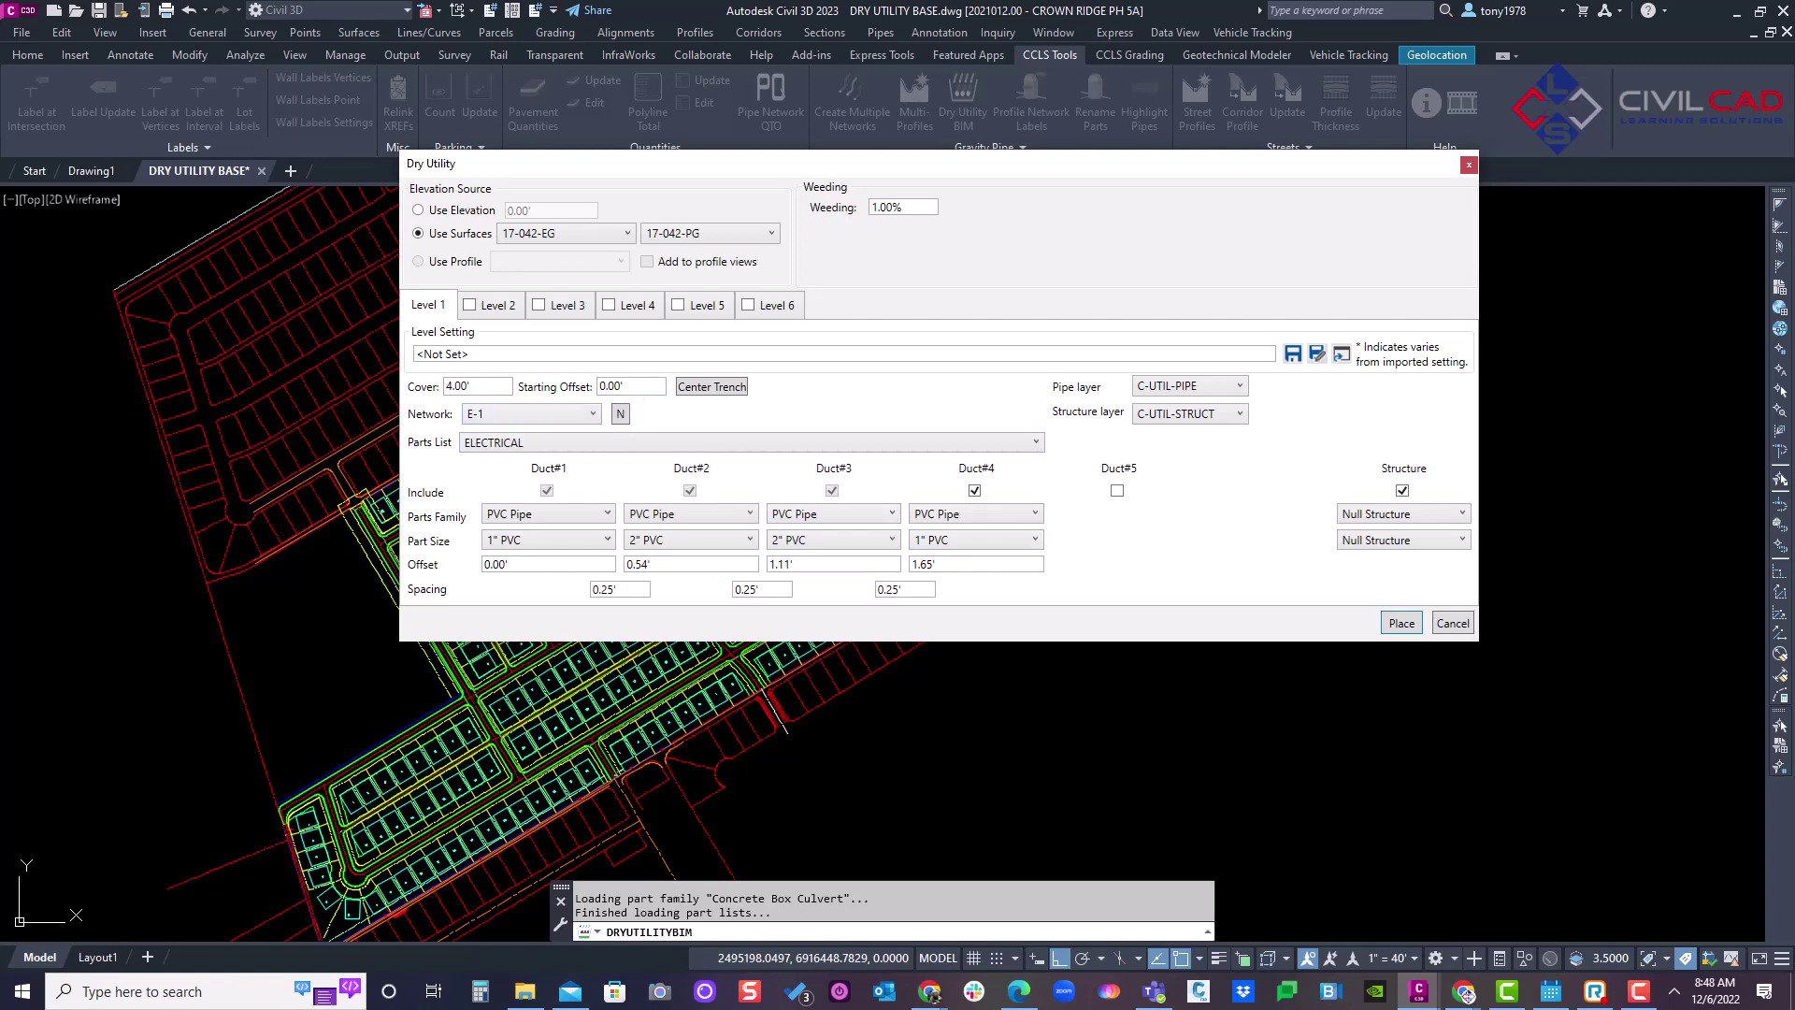
- Set the spacing between Duct#1 and Duct#2 to -1.00'
{"action": "left_click_drag", "start_coordinate": [657, 386], "coordinate": [580, 381]}
{"action": "left_click_drag", "start_coordinate": [645, 589], "coordinate": [585, 603]}
{"action": "type", "text": "-1"}
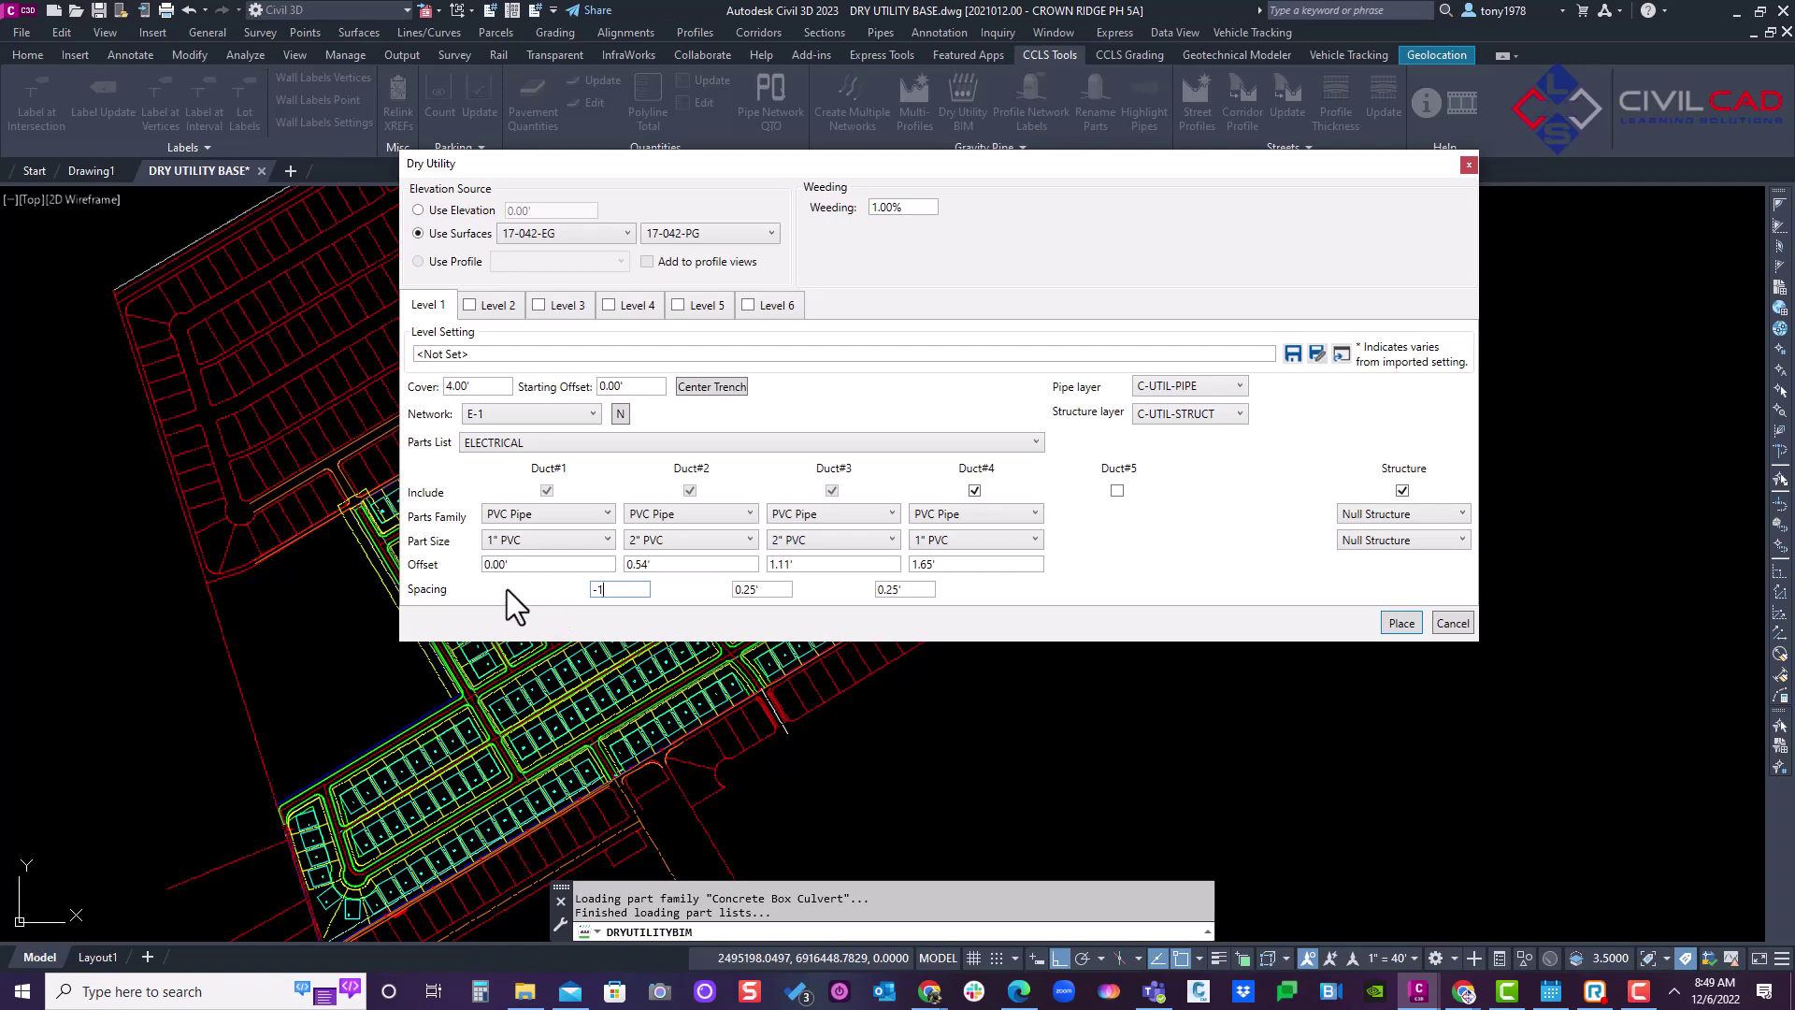
{"action": "key", "text": "Tab"}
- On Level 2, choose the FIBER parts list and create a new F-1 network
{"action": "left_click", "coordinate": [505, 306]}
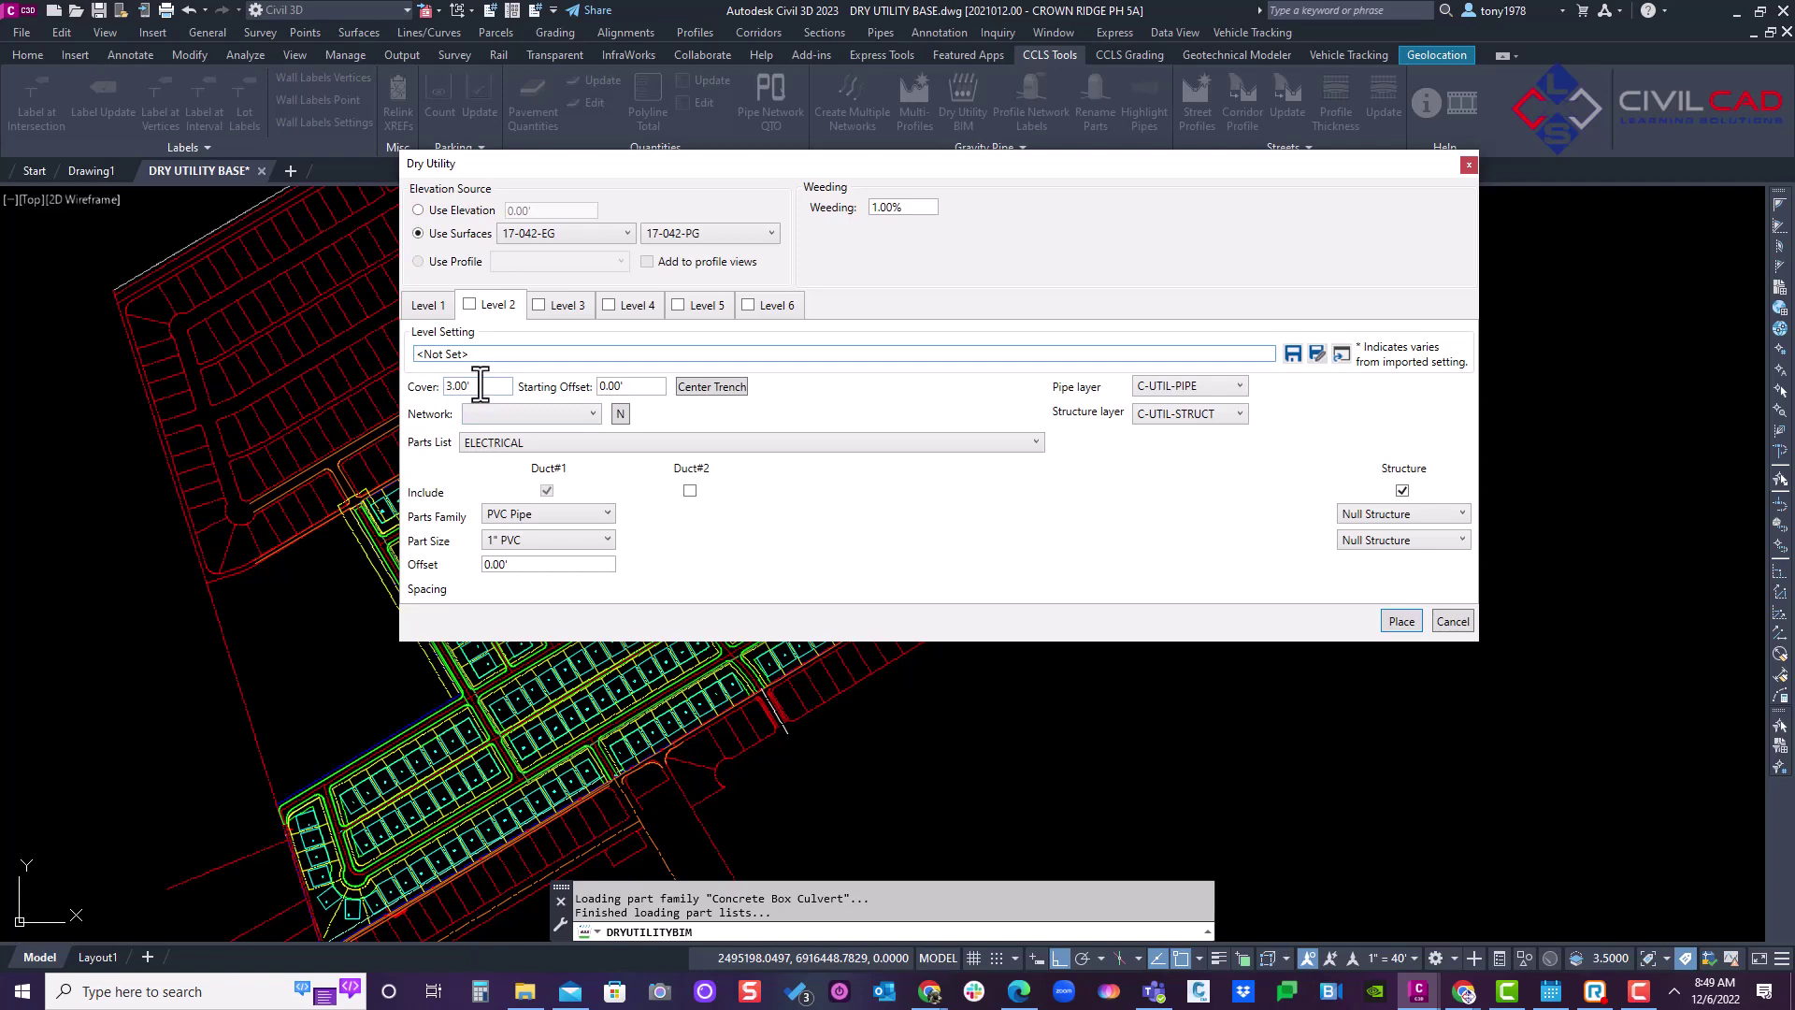
{"action": "left_click", "coordinate": [531, 419]}
{"action": "left_click", "coordinate": [518, 424]}
{"action": "left_click", "coordinate": [523, 438]}
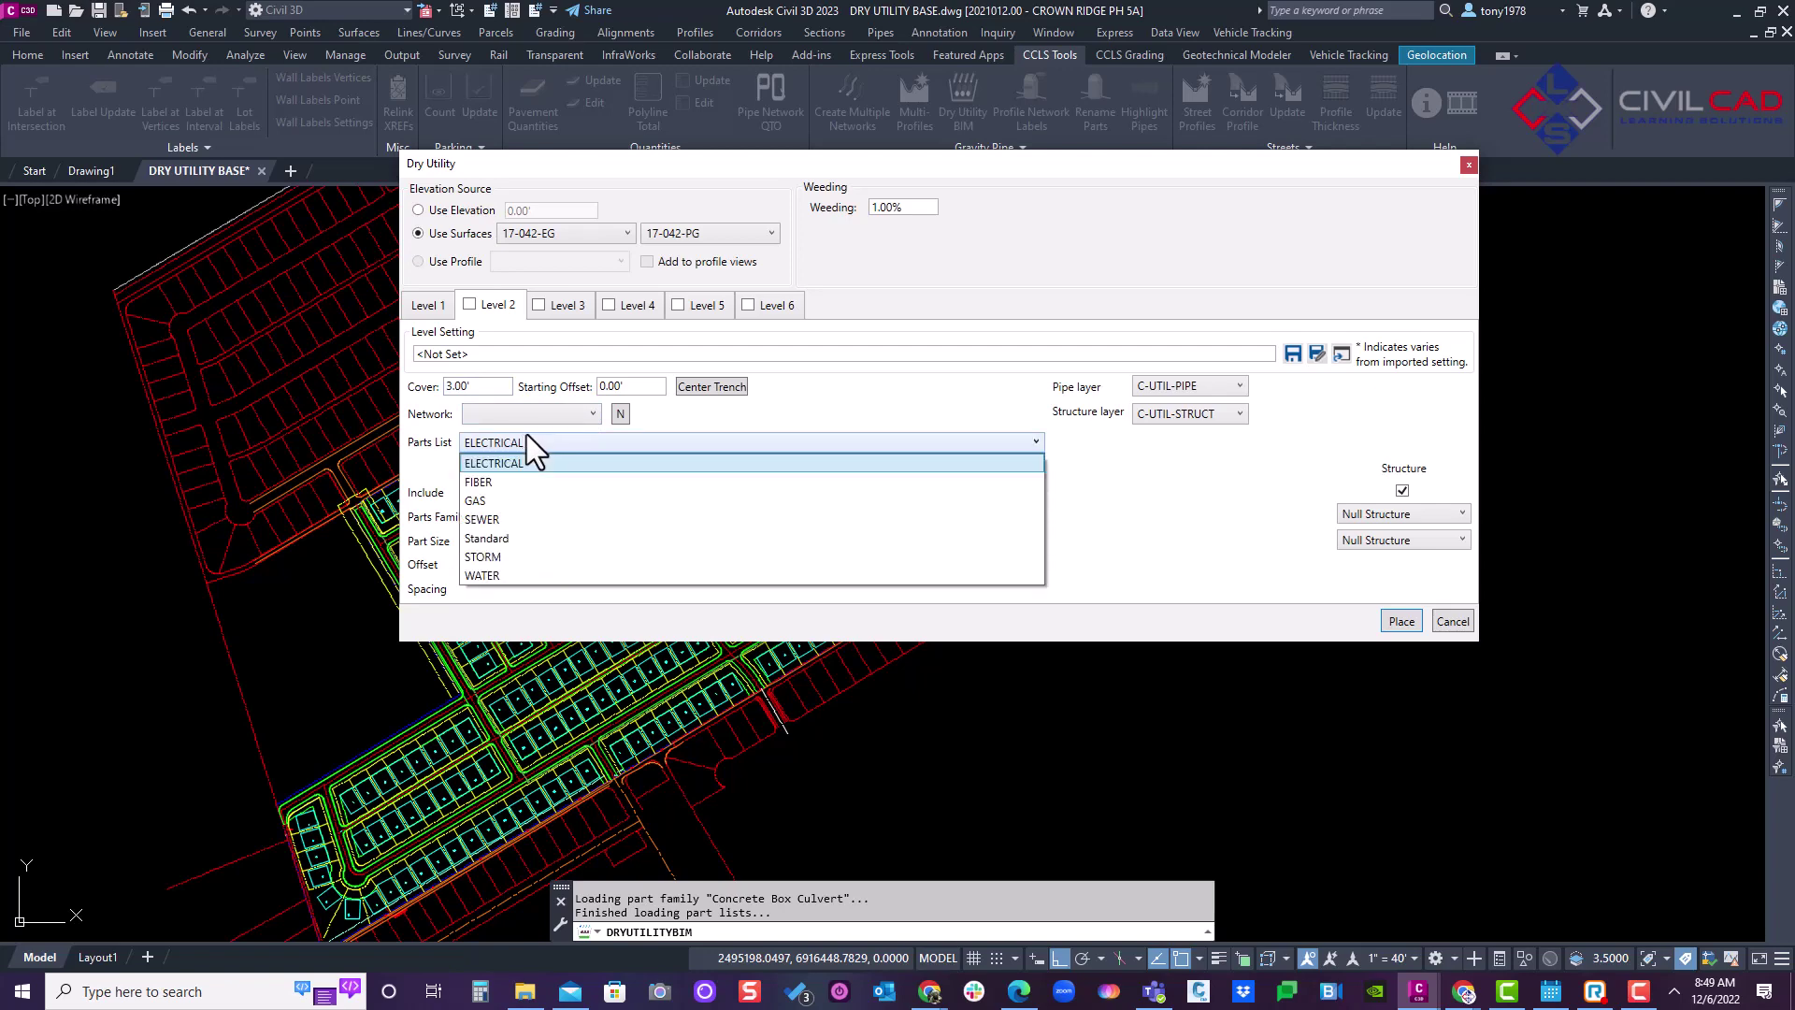
{"action": "left_click", "coordinate": [501, 480]}
{"action": "left_click", "coordinate": [619, 420]}
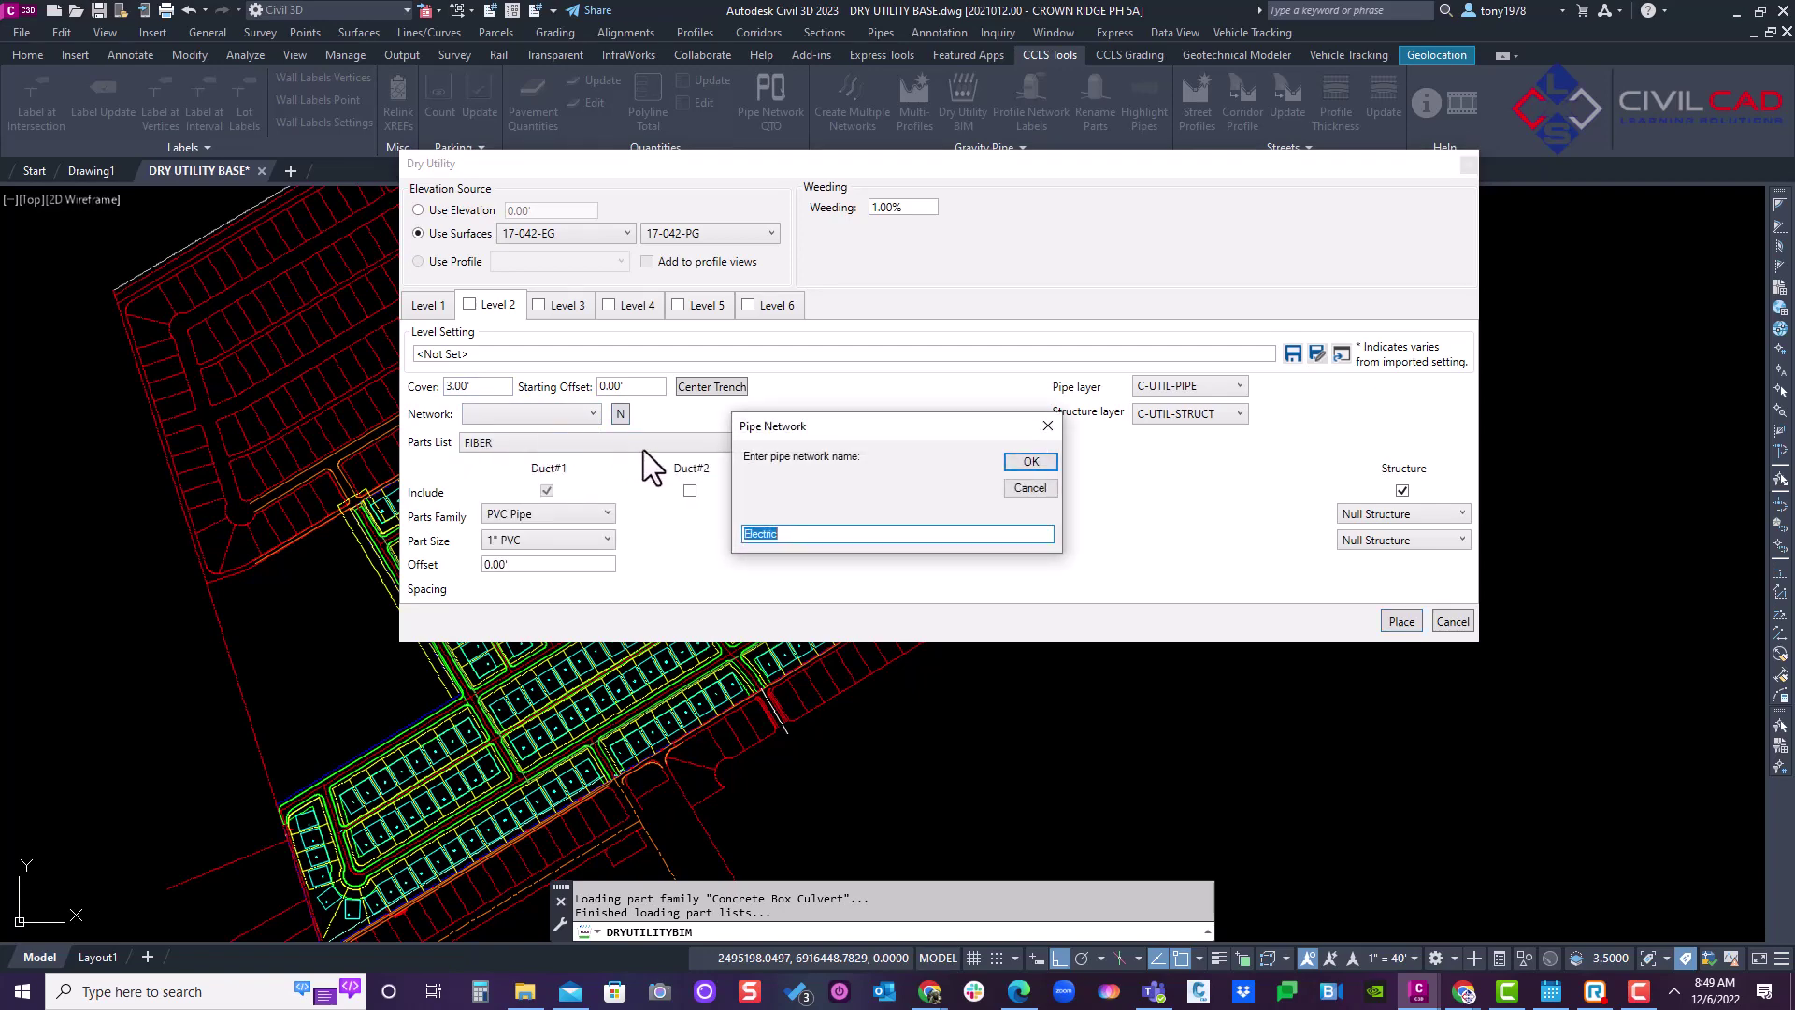
{"action": "type", "text": "F-1"}
{"action": "left_click", "coordinate": [1031, 462]}
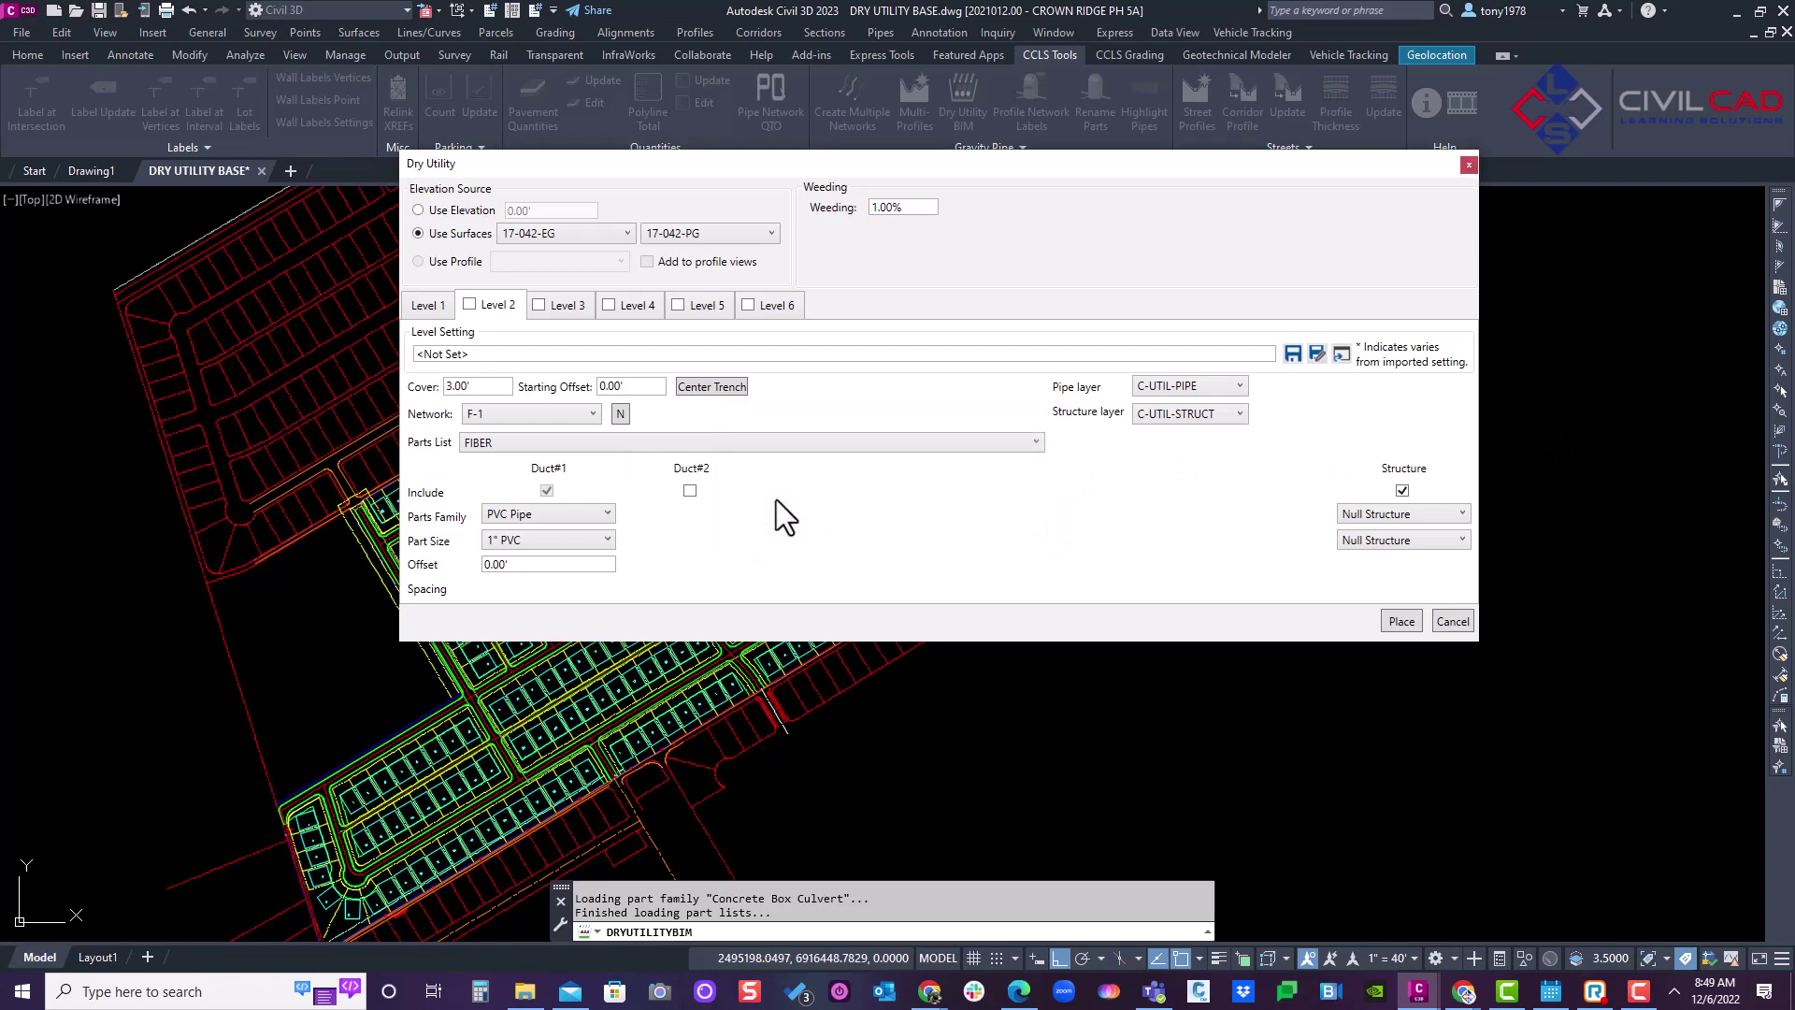
- Enable Duct#2 and Duct#3 on Level 2 and set the first spacing to -1.00'
{"action": "left_click", "coordinate": [690, 490]}
{"action": "left_click", "coordinate": [831, 489]}
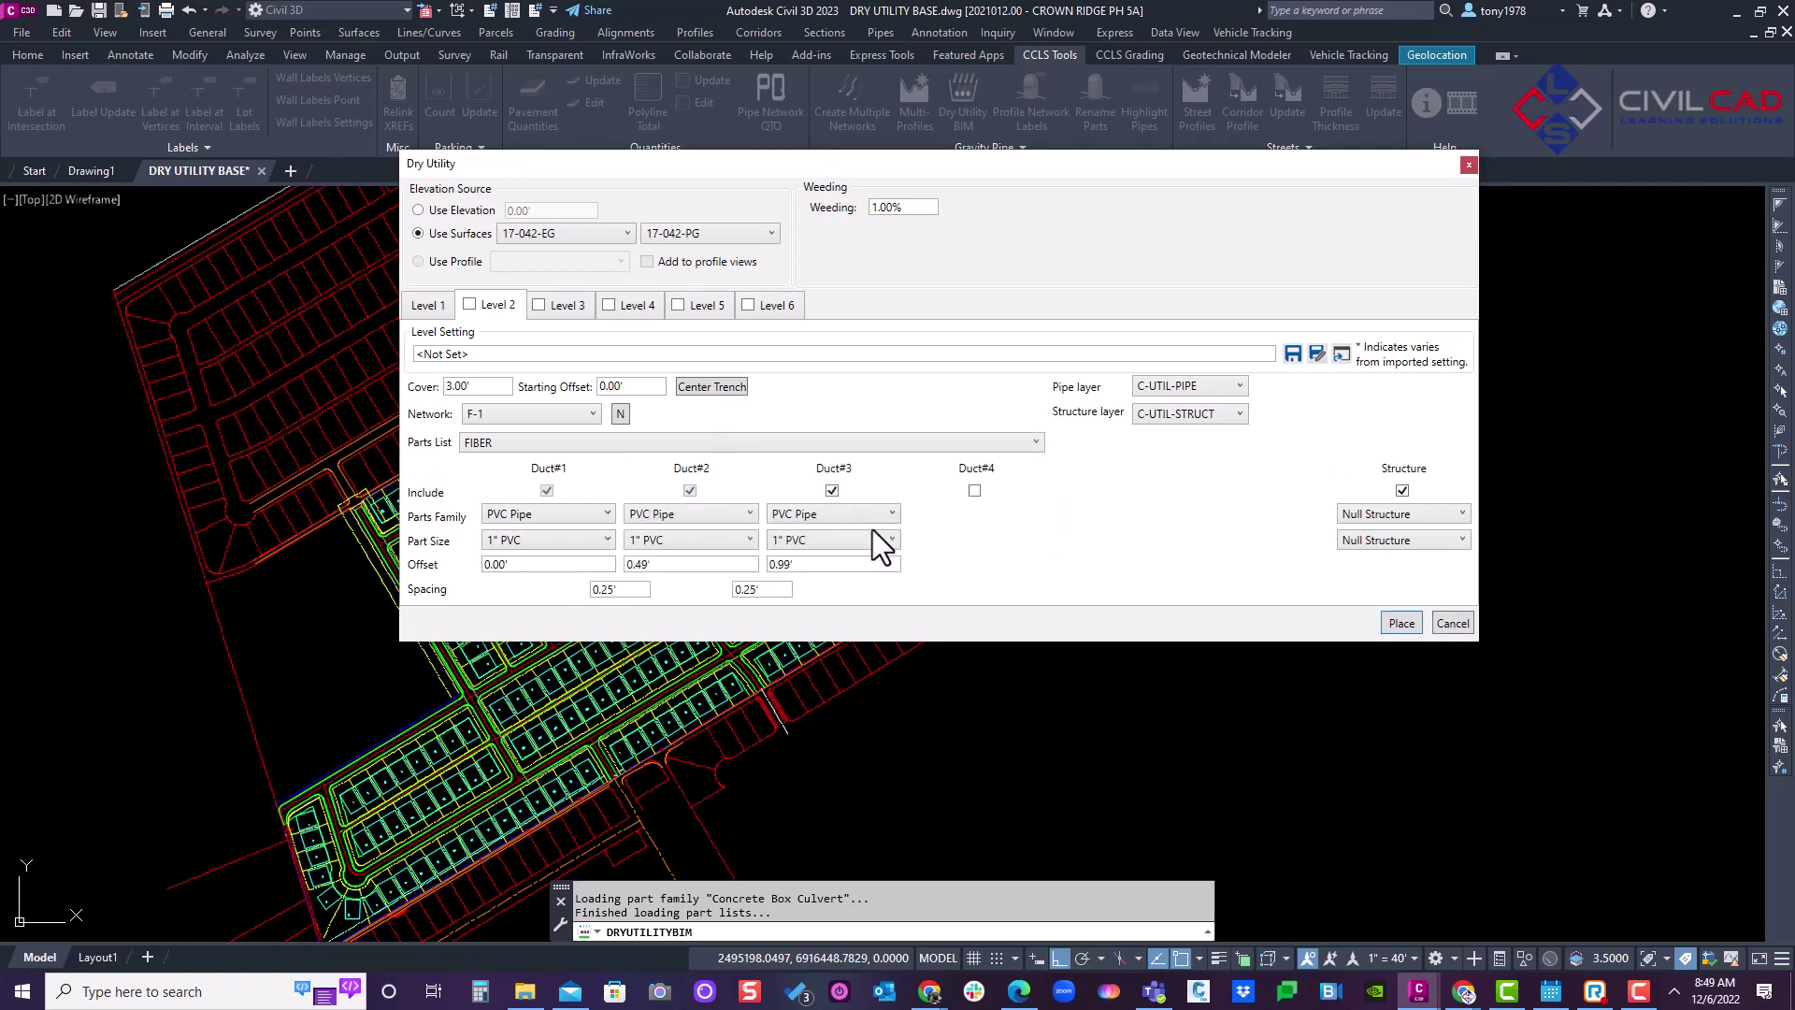
{"action": "double_click", "coordinate": [628, 589]}
{"action": "type", "text": "-1"}
{"action": "left_click", "coordinate": [562, 565]}
- Enable Levels 2 and 3, and set Level 3's cover to 2.00'
{"action": "left_click", "coordinate": [421, 308]}
{"action": "left_click", "coordinate": [481, 305]}
{"action": "left_click", "coordinate": [471, 305]}
{"action": "left_click", "coordinate": [539, 306]}
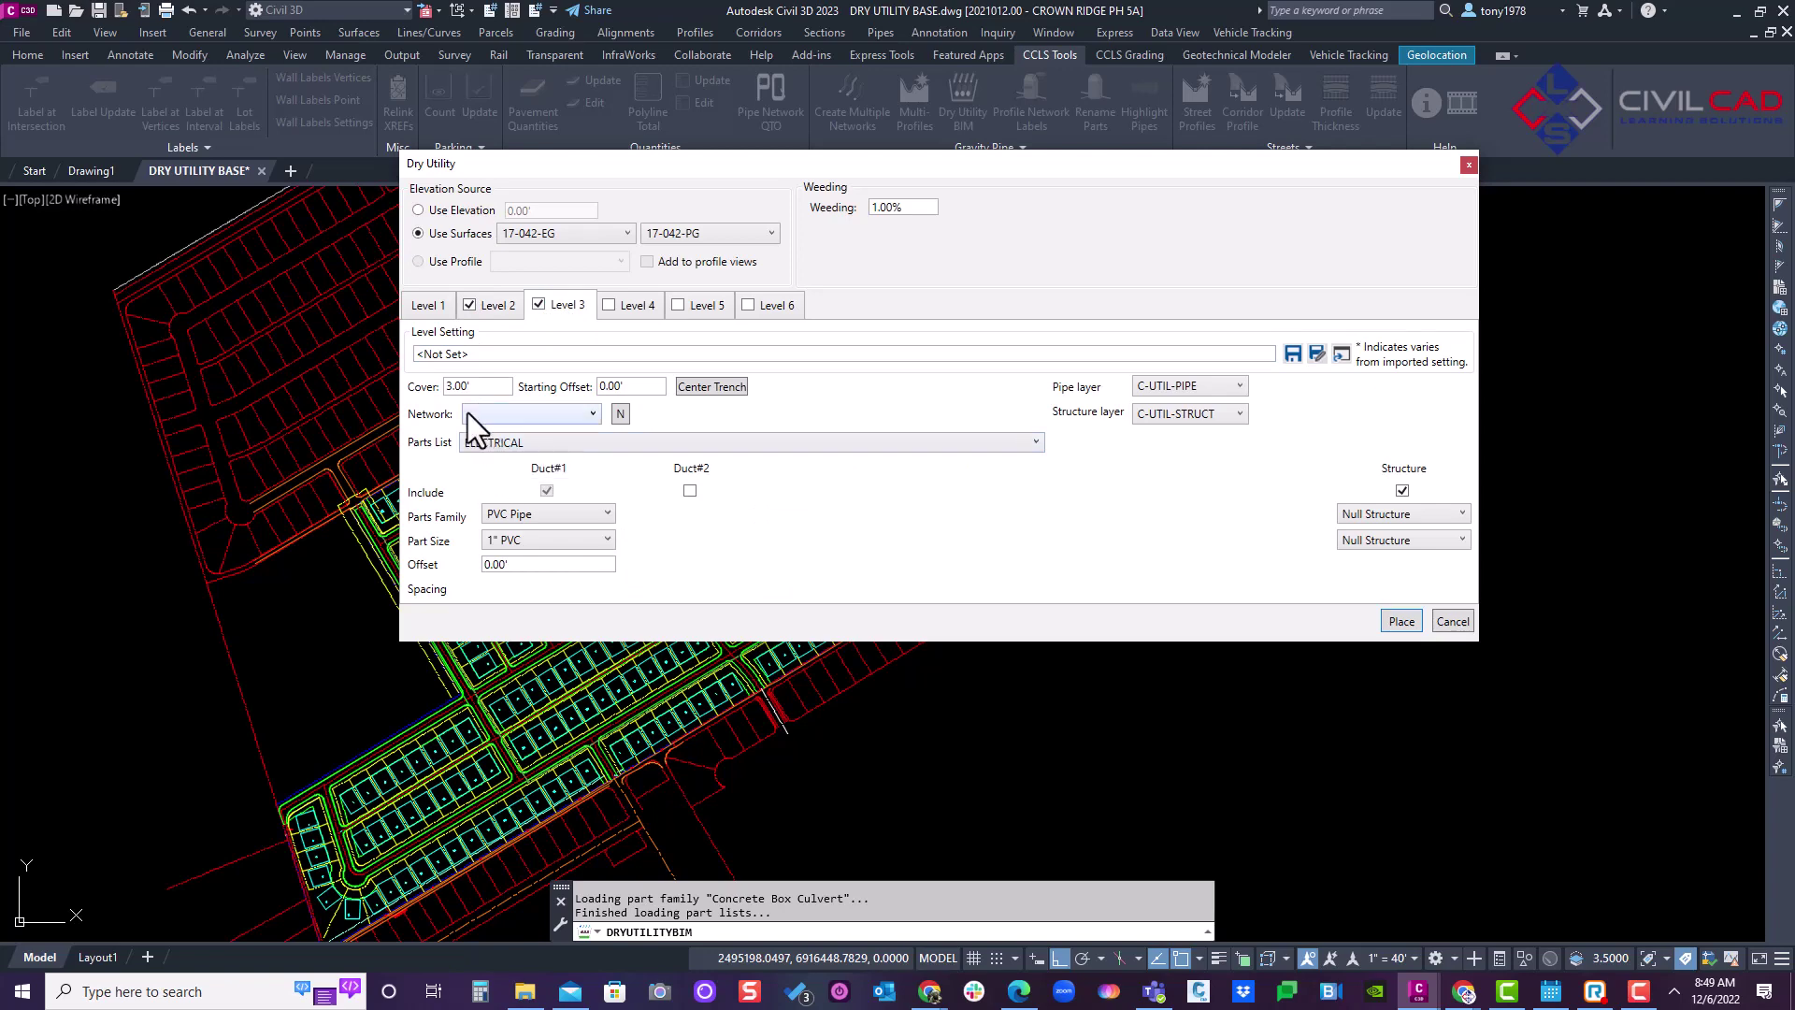
{"action": "left_click_drag", "start_coordinate": [475, 386], "coordinate": [388, 390]}
{"action": "type", "text": "2"}
- Create a new G-1 network for Level 3 and give its duct a 3" PVC size
{"action": "left_click", "coordinate": [618, 413]}
{"action": "type", "text": "G-1"}
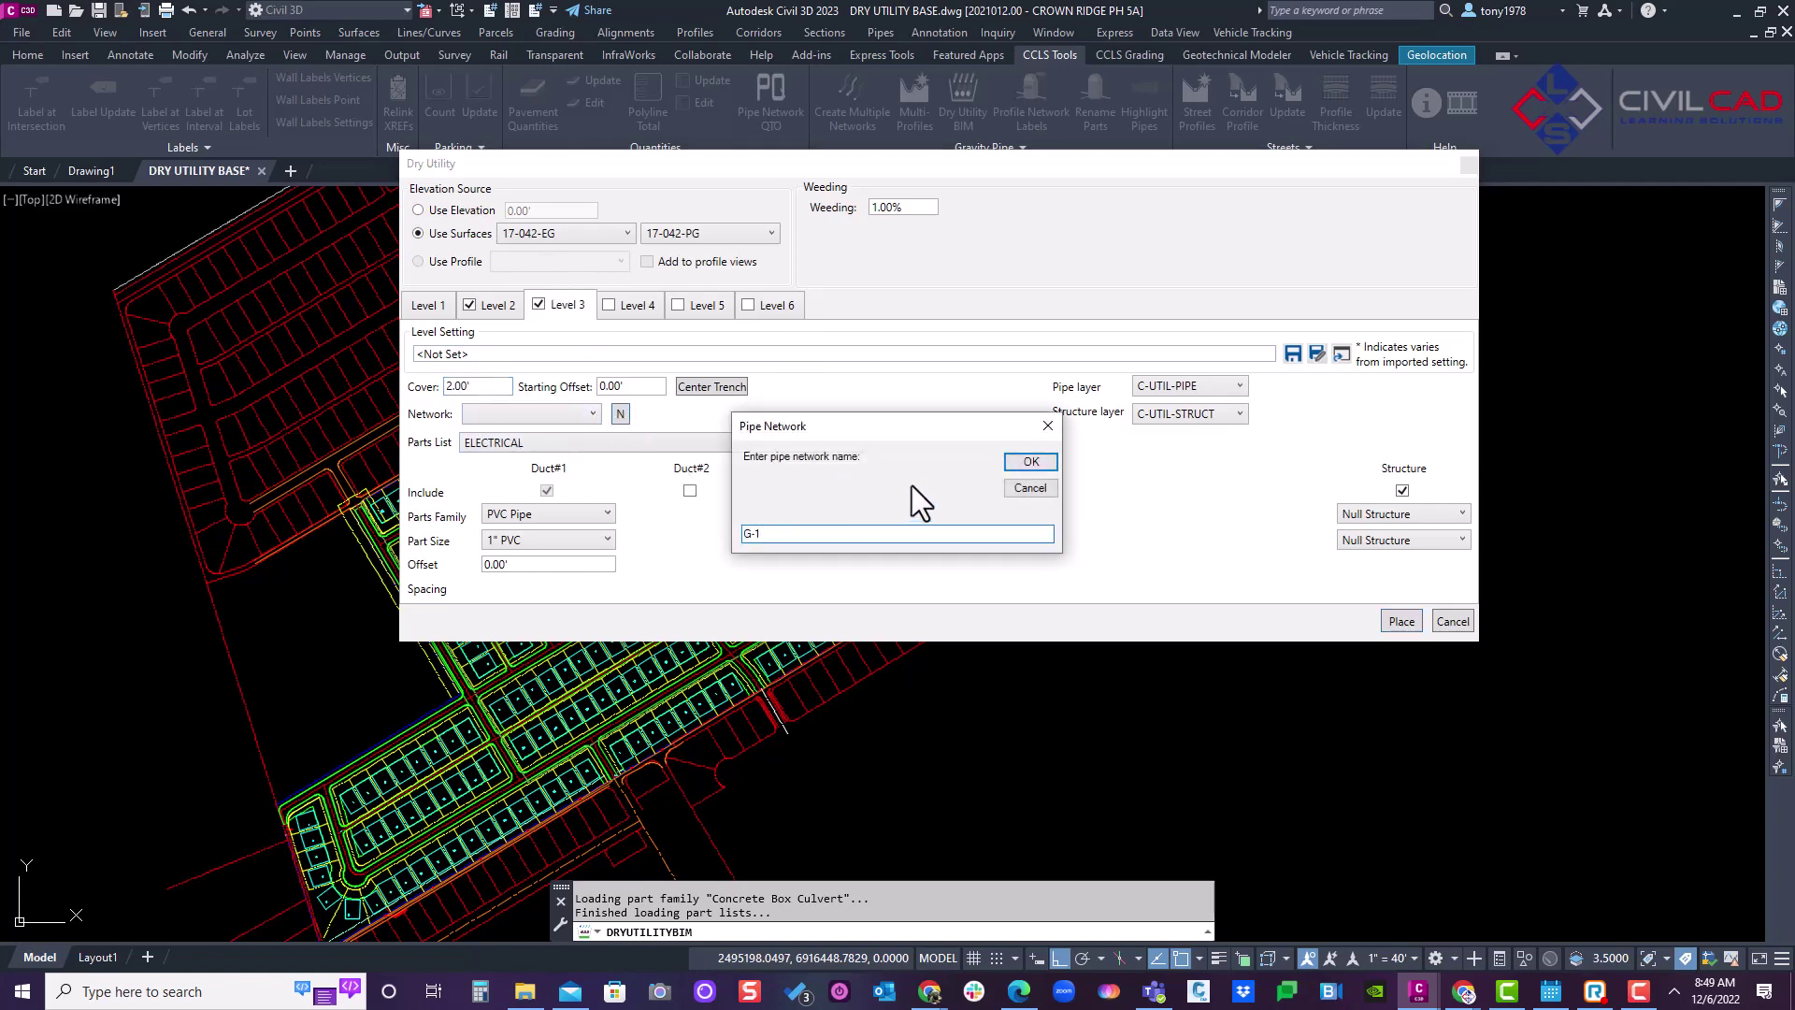
{"action": "left_click", "coordinate": [1021, 463]}
{"action": "left_click", "coordinate": [535, 540]}
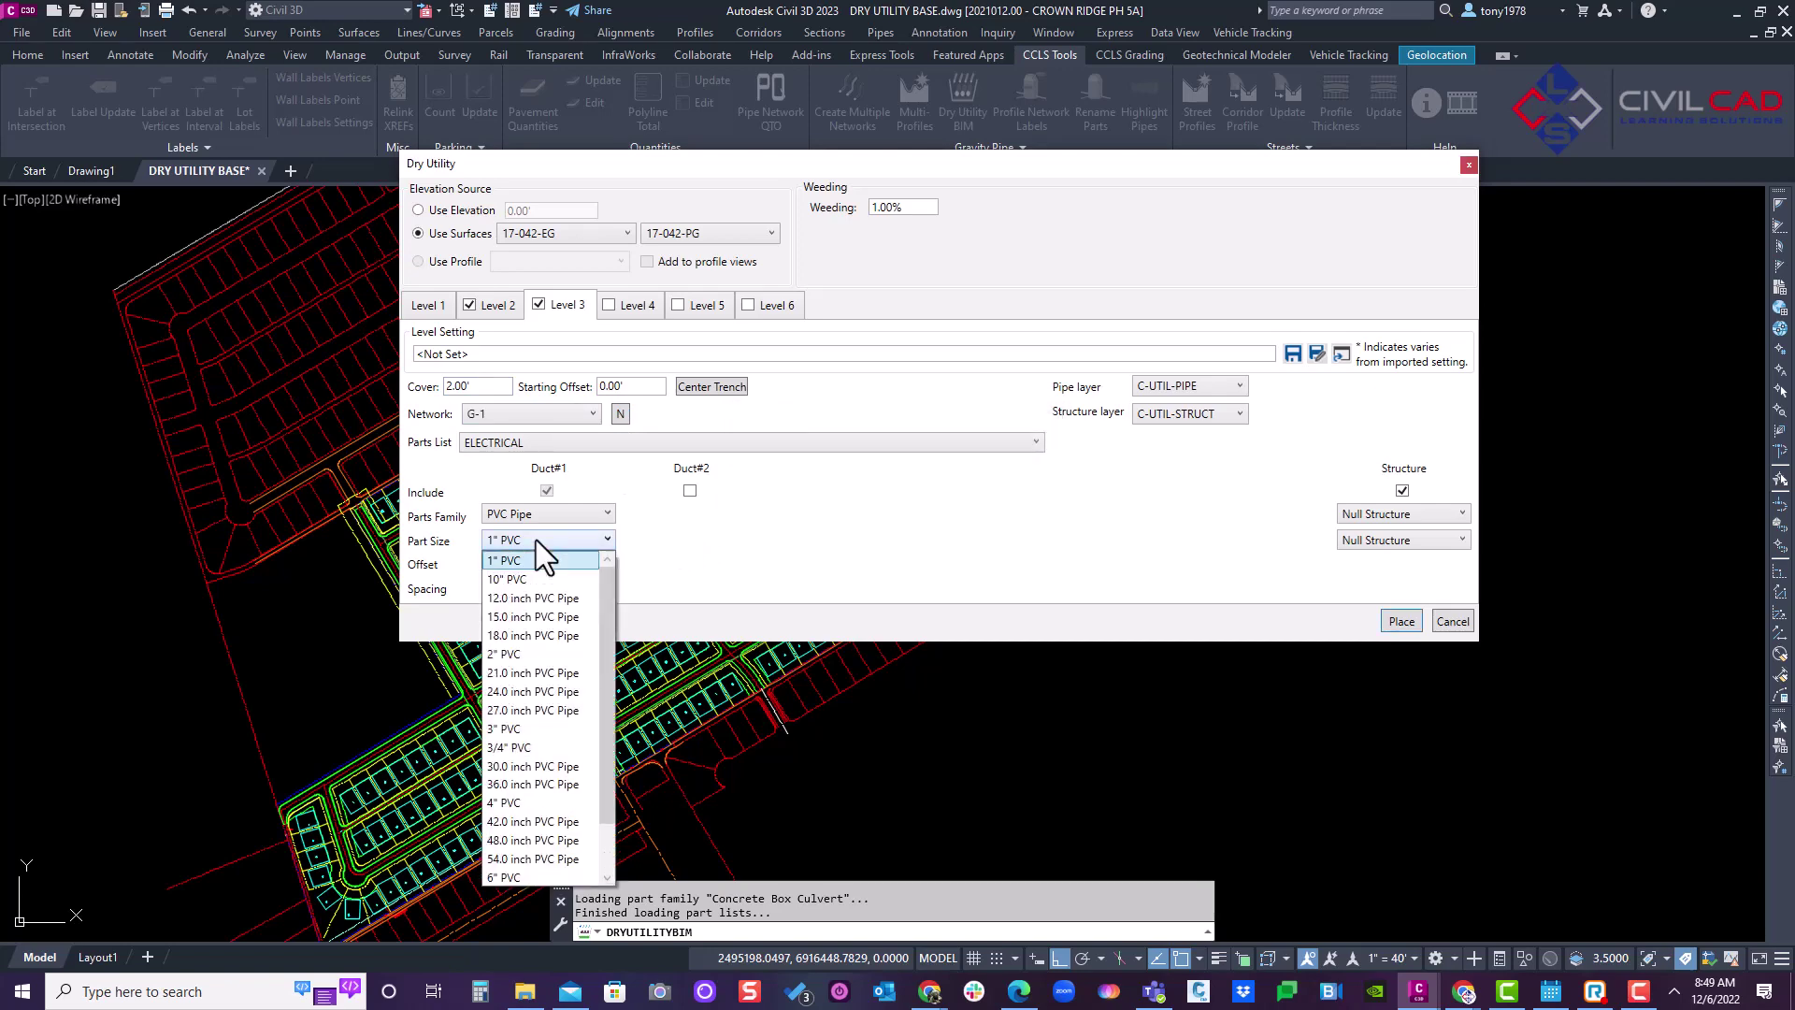
{"action": "left_click", "coordinate": [550, 730]}
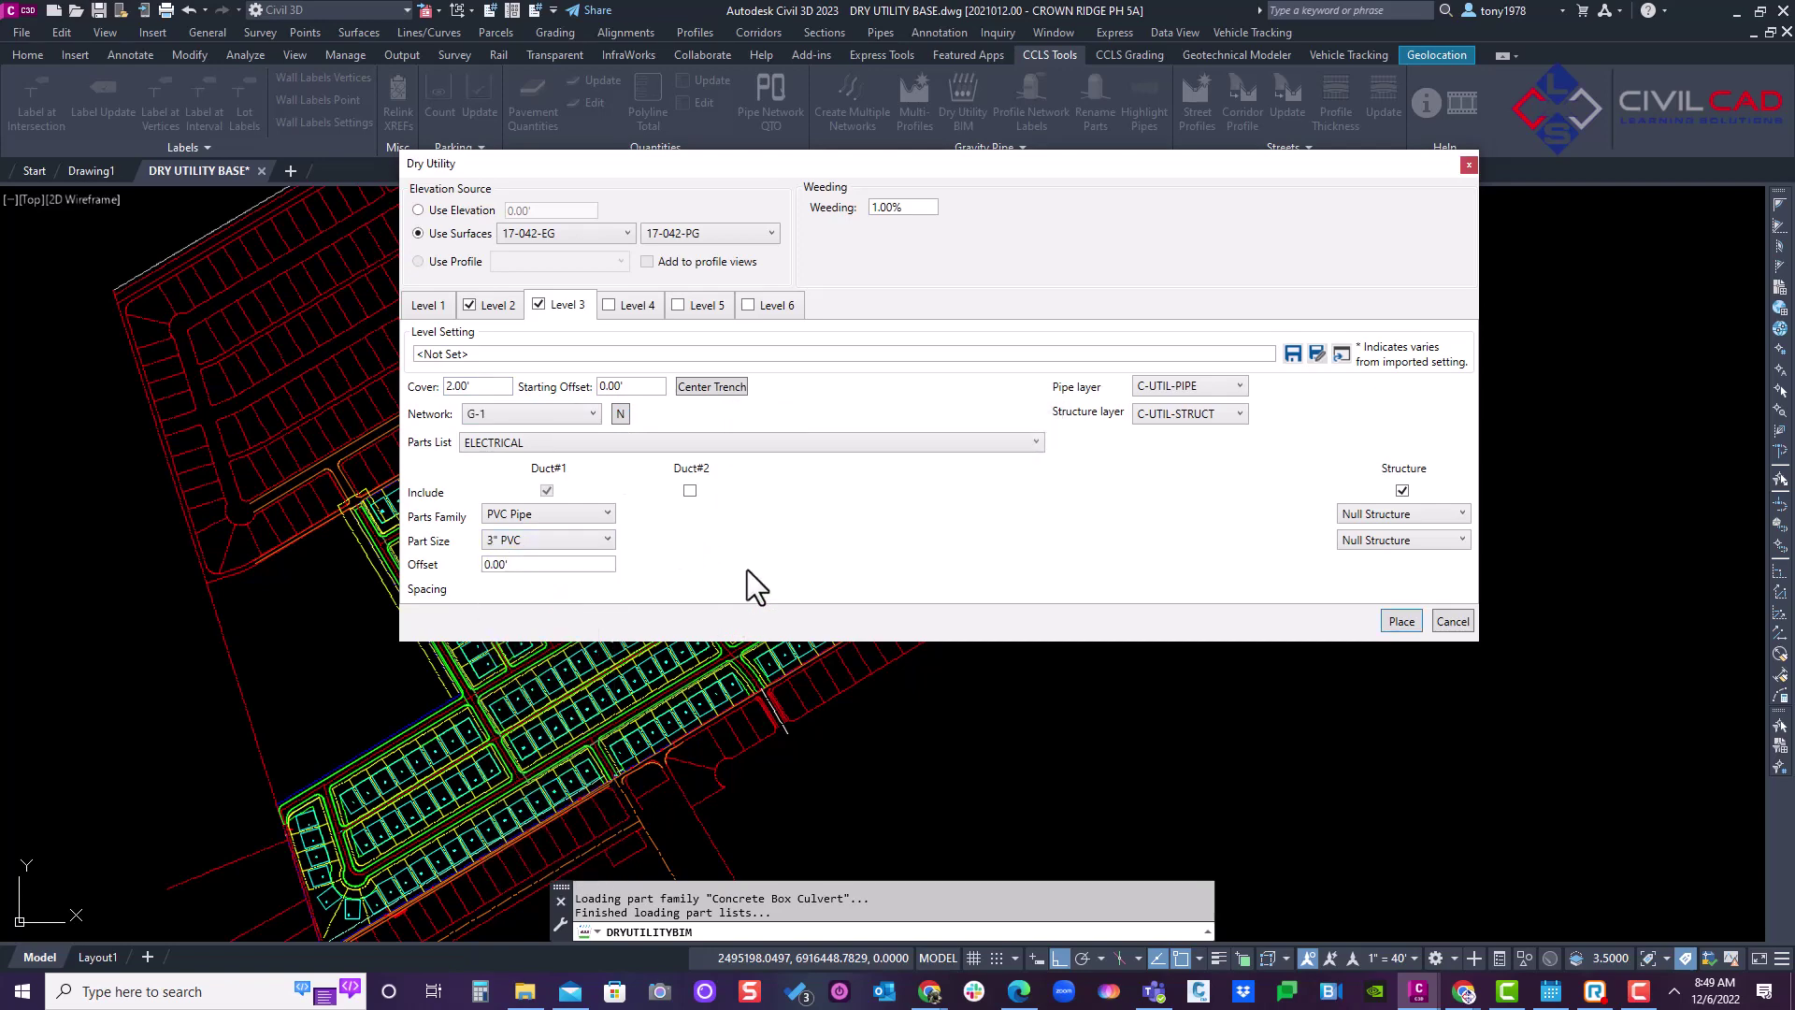
- Review all three levels, then set Level 3 to the GAS parts list and PVC Pipe family
{"action": "left_click", "coordinate": [415, 308]}
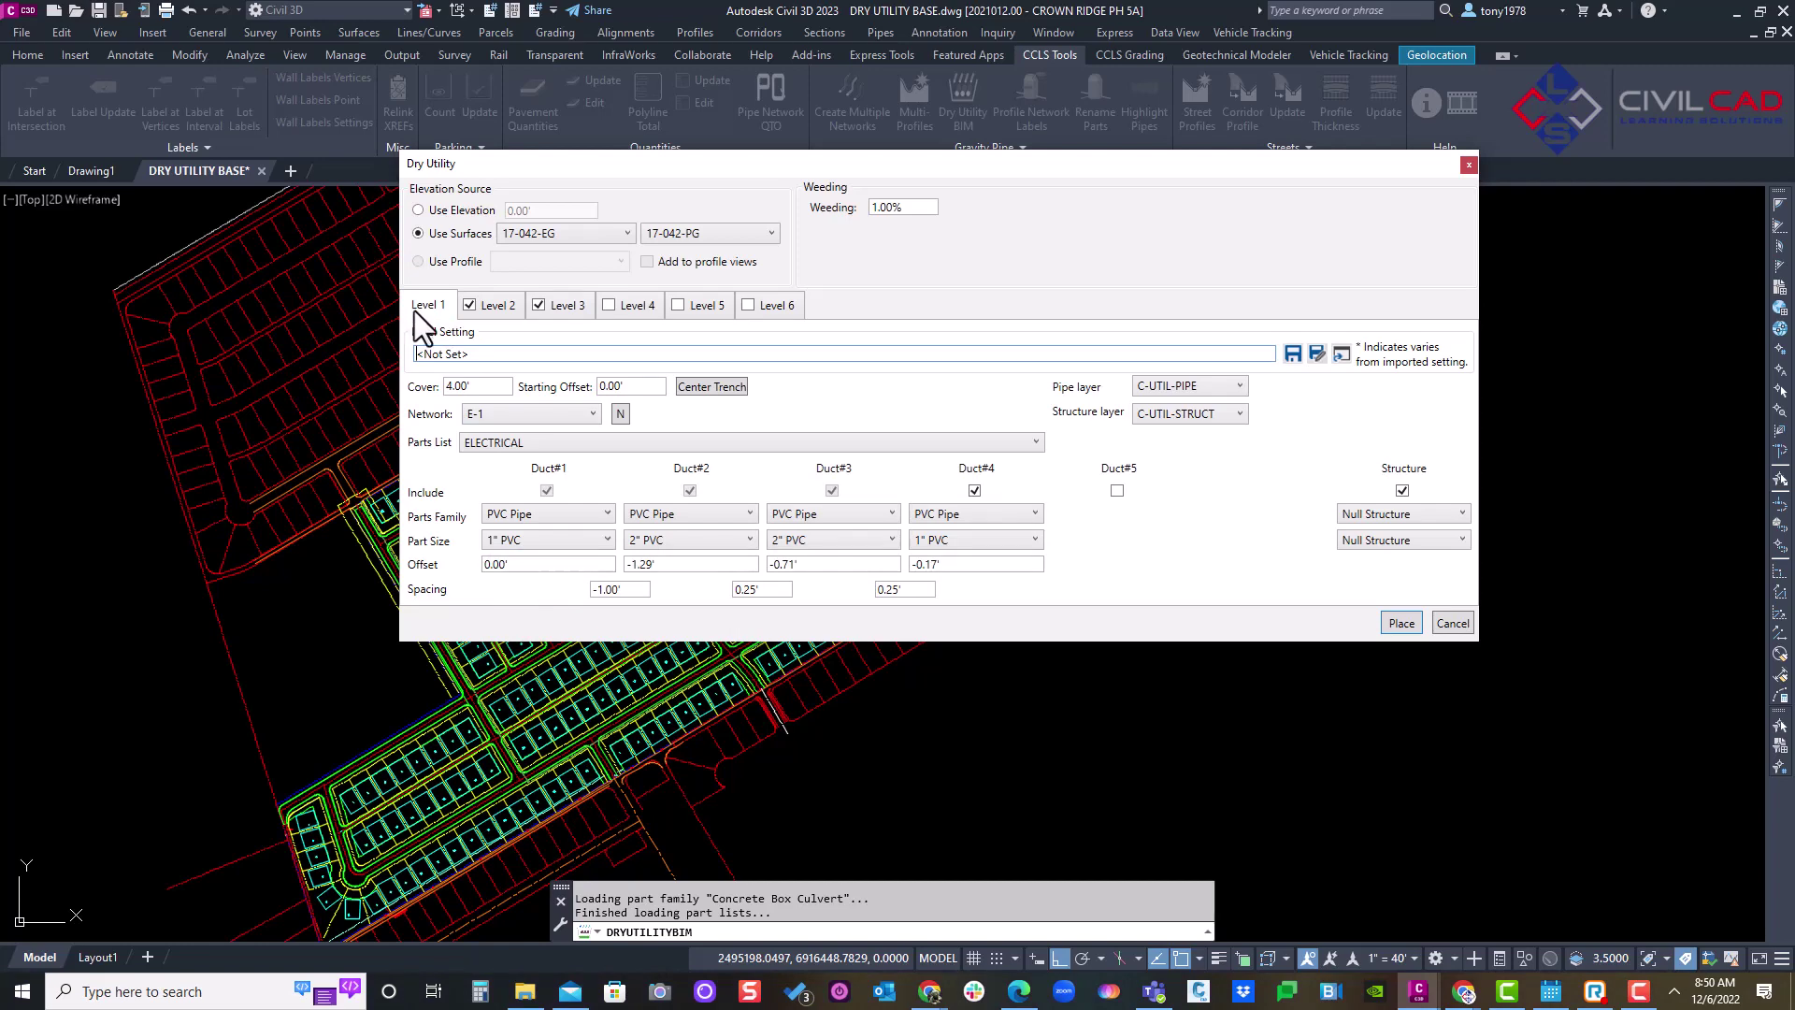
{"action": "left_click", "coordinate": [484, 306]}
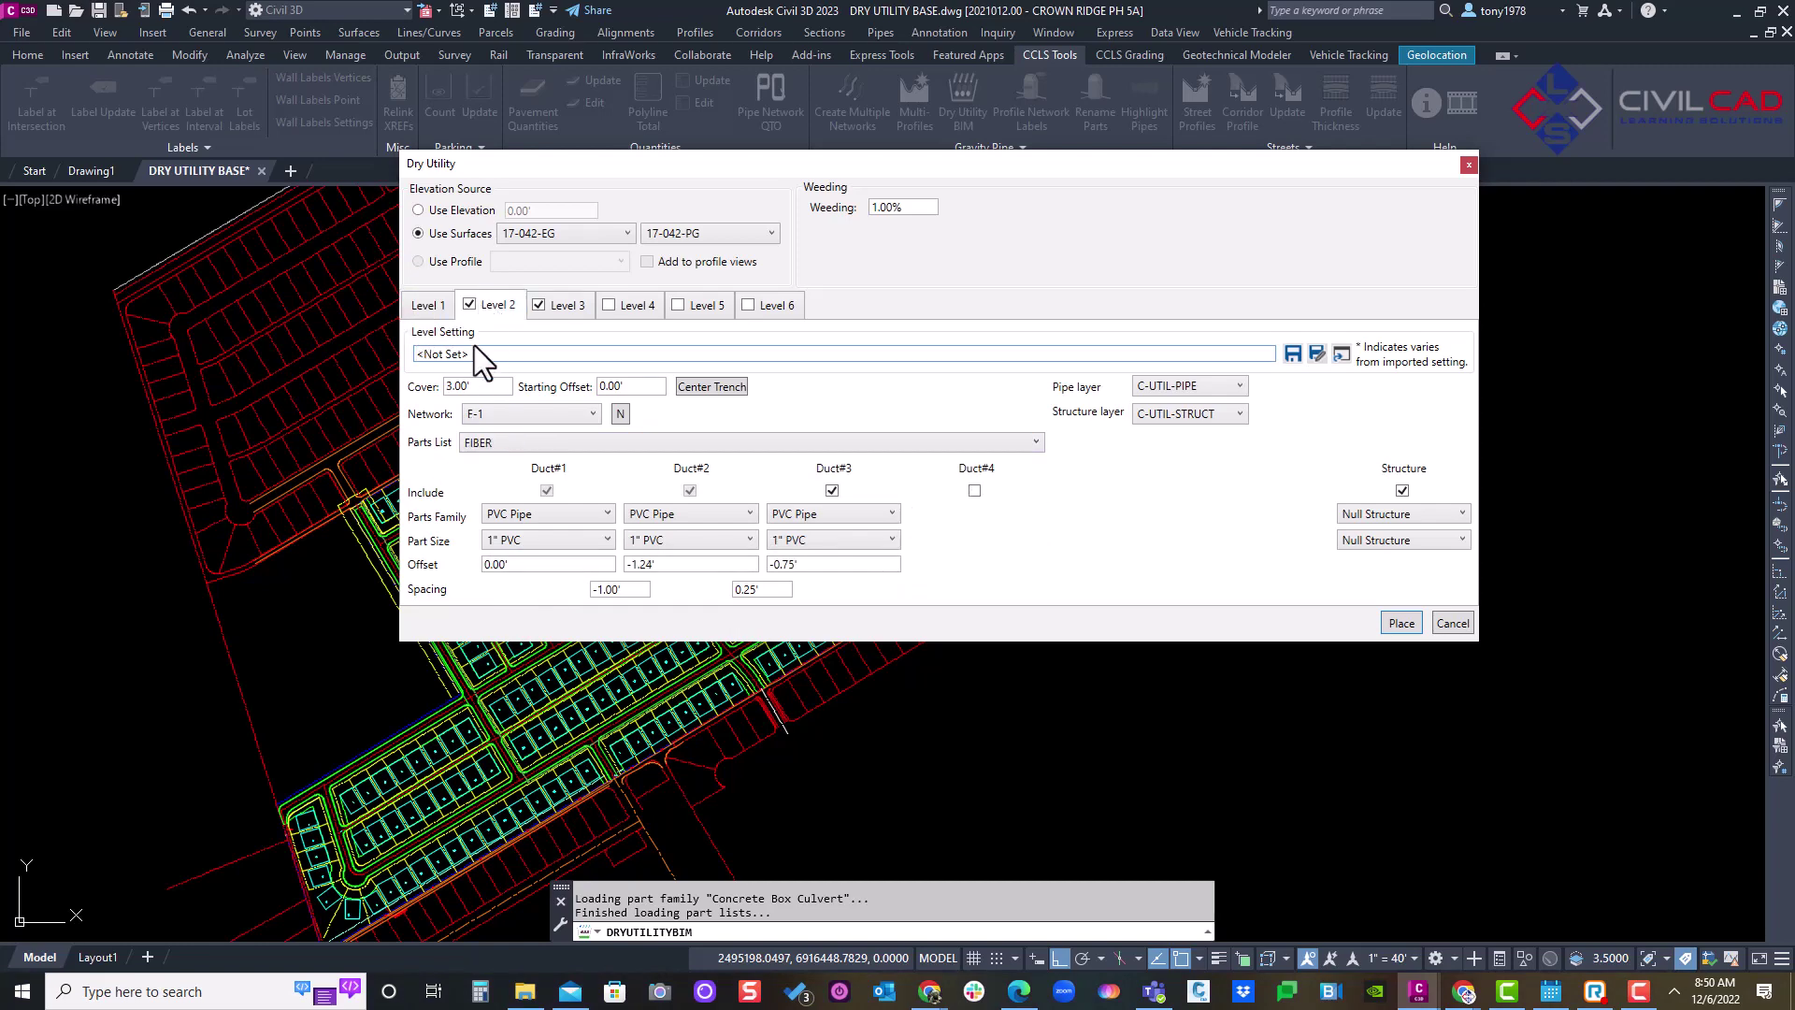
{"action": "left_click", "coordinate": [561, 306]}
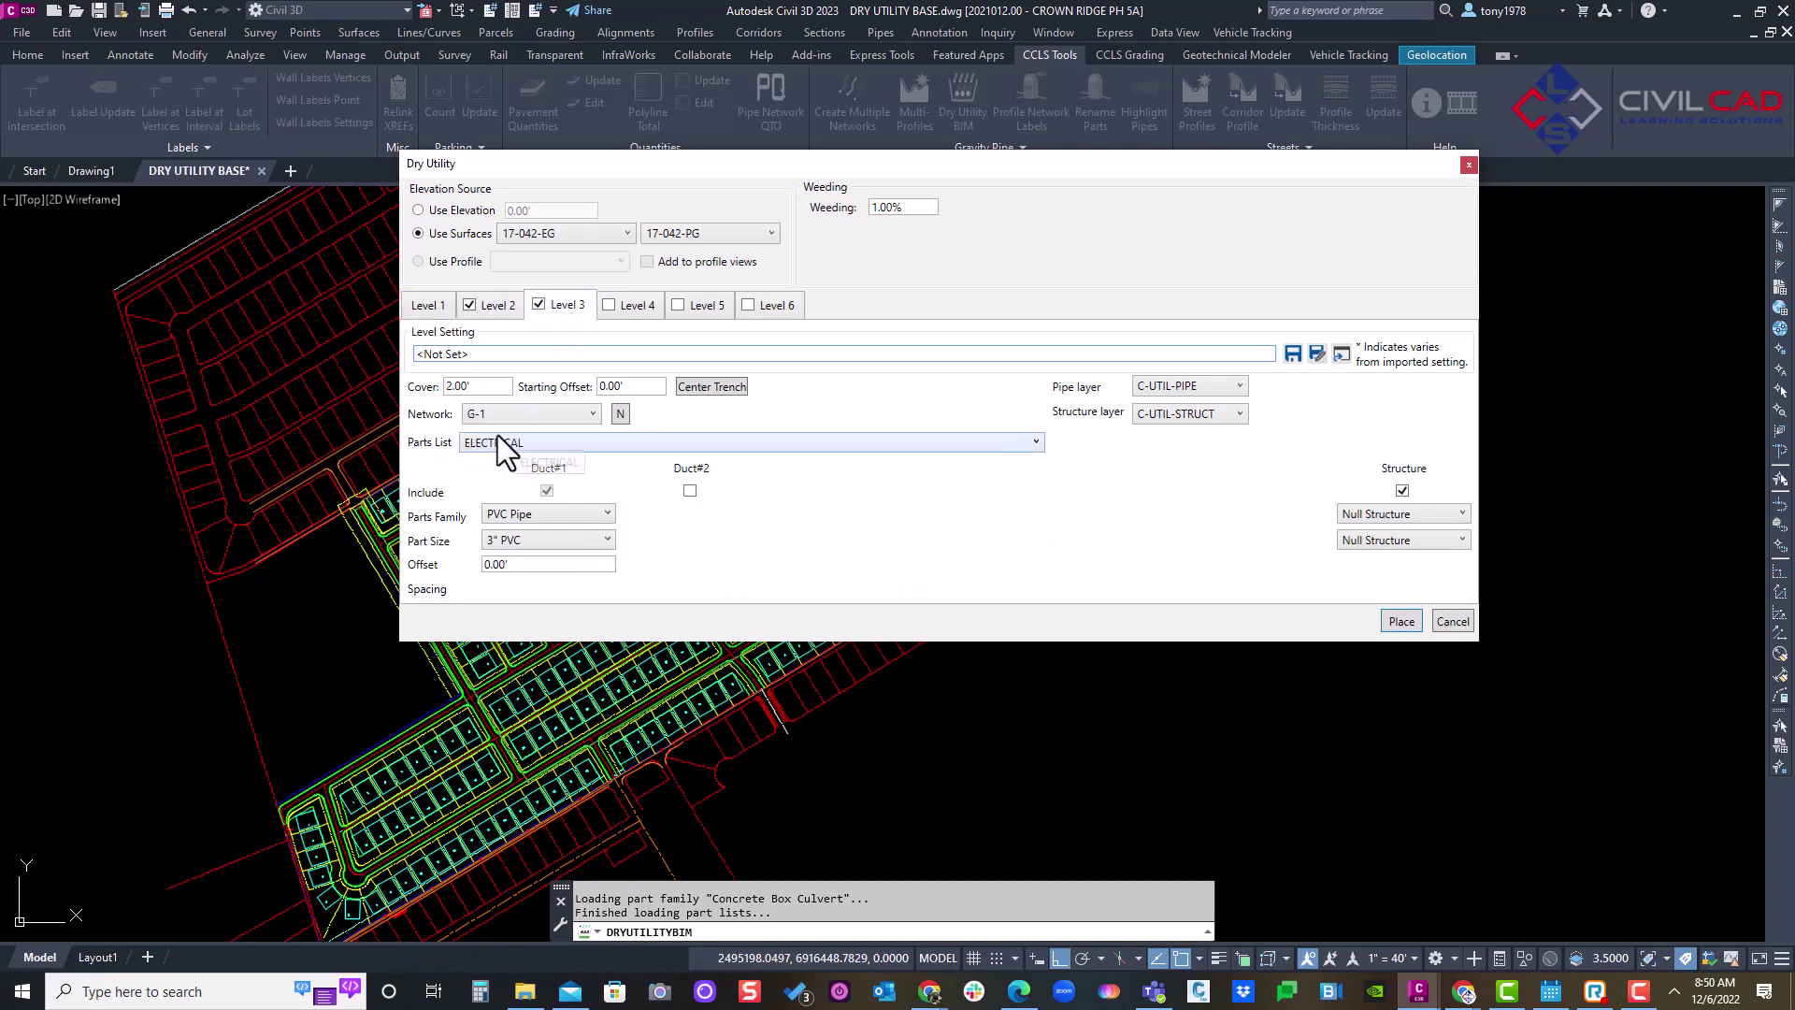
{"action": "left_click", "coordinate": [513, 440]}
{"action": "left_click", "coordinate": [502, 493]}
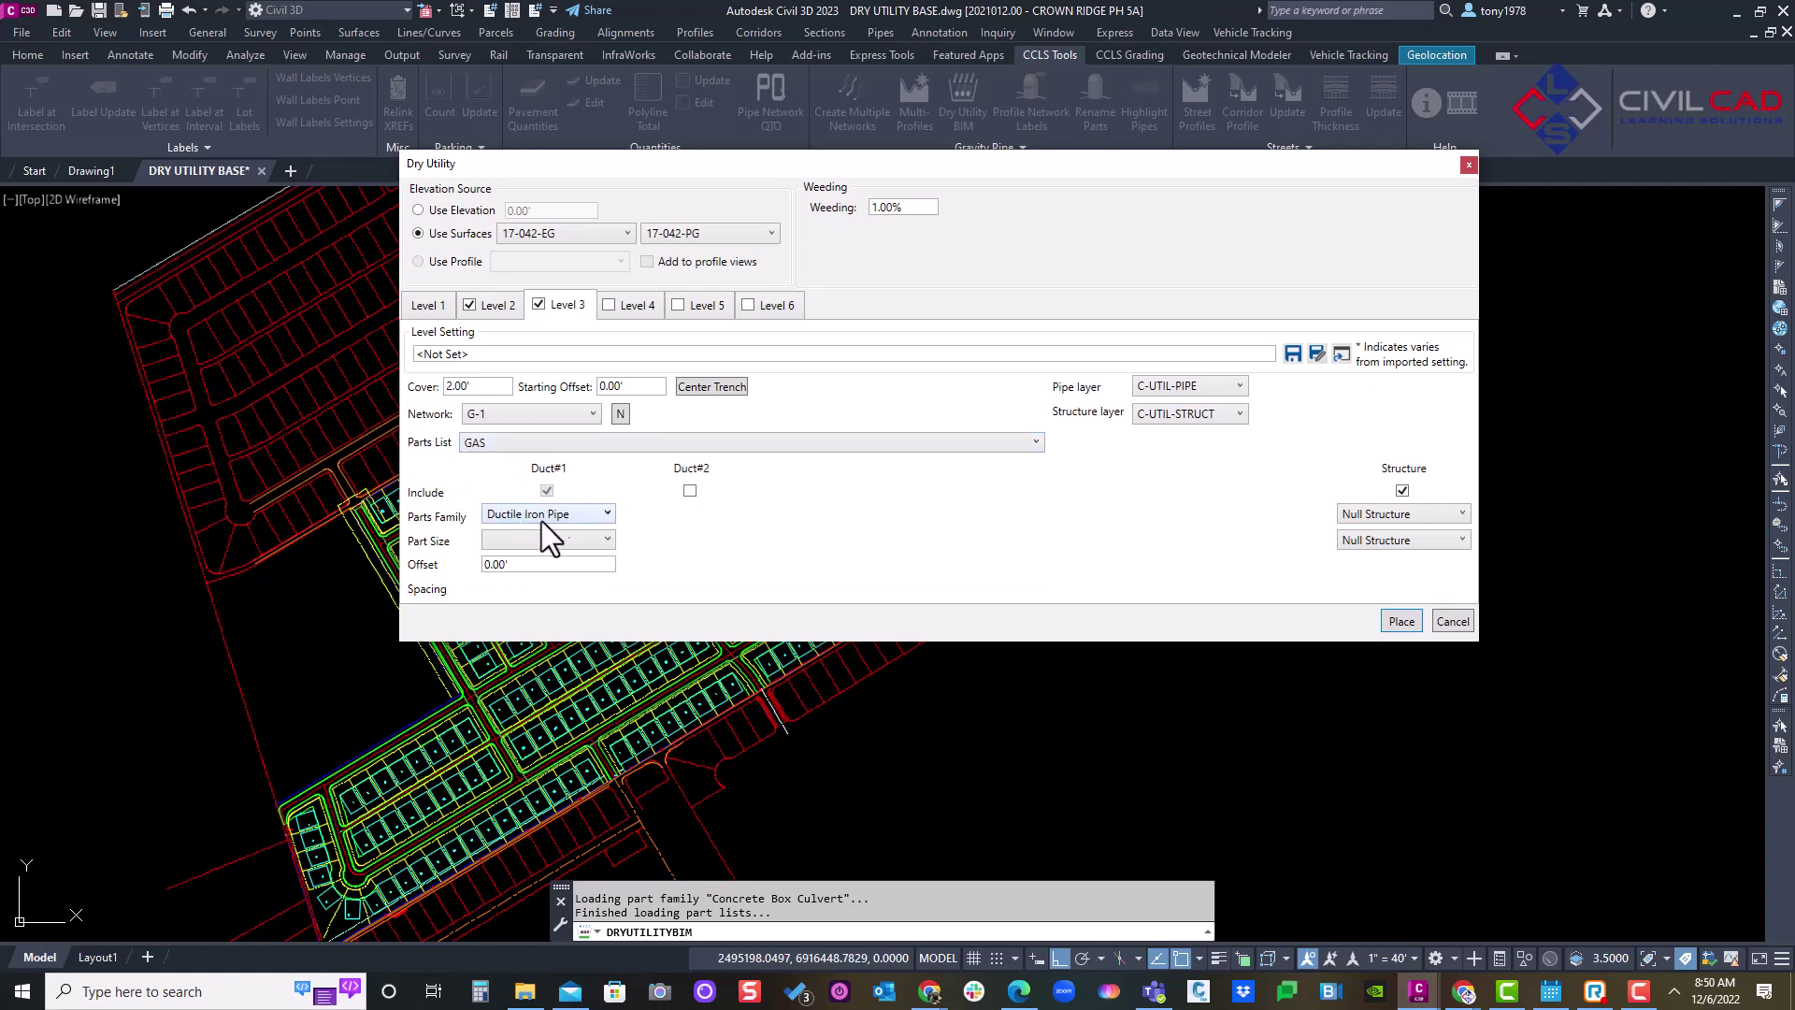
{"action": "left_click", "coordinate": [569, 511]}
{"action": "left_click", "coordinate": [542, 570]}
{"action": "left_click", "coordinate": [561, 538]}
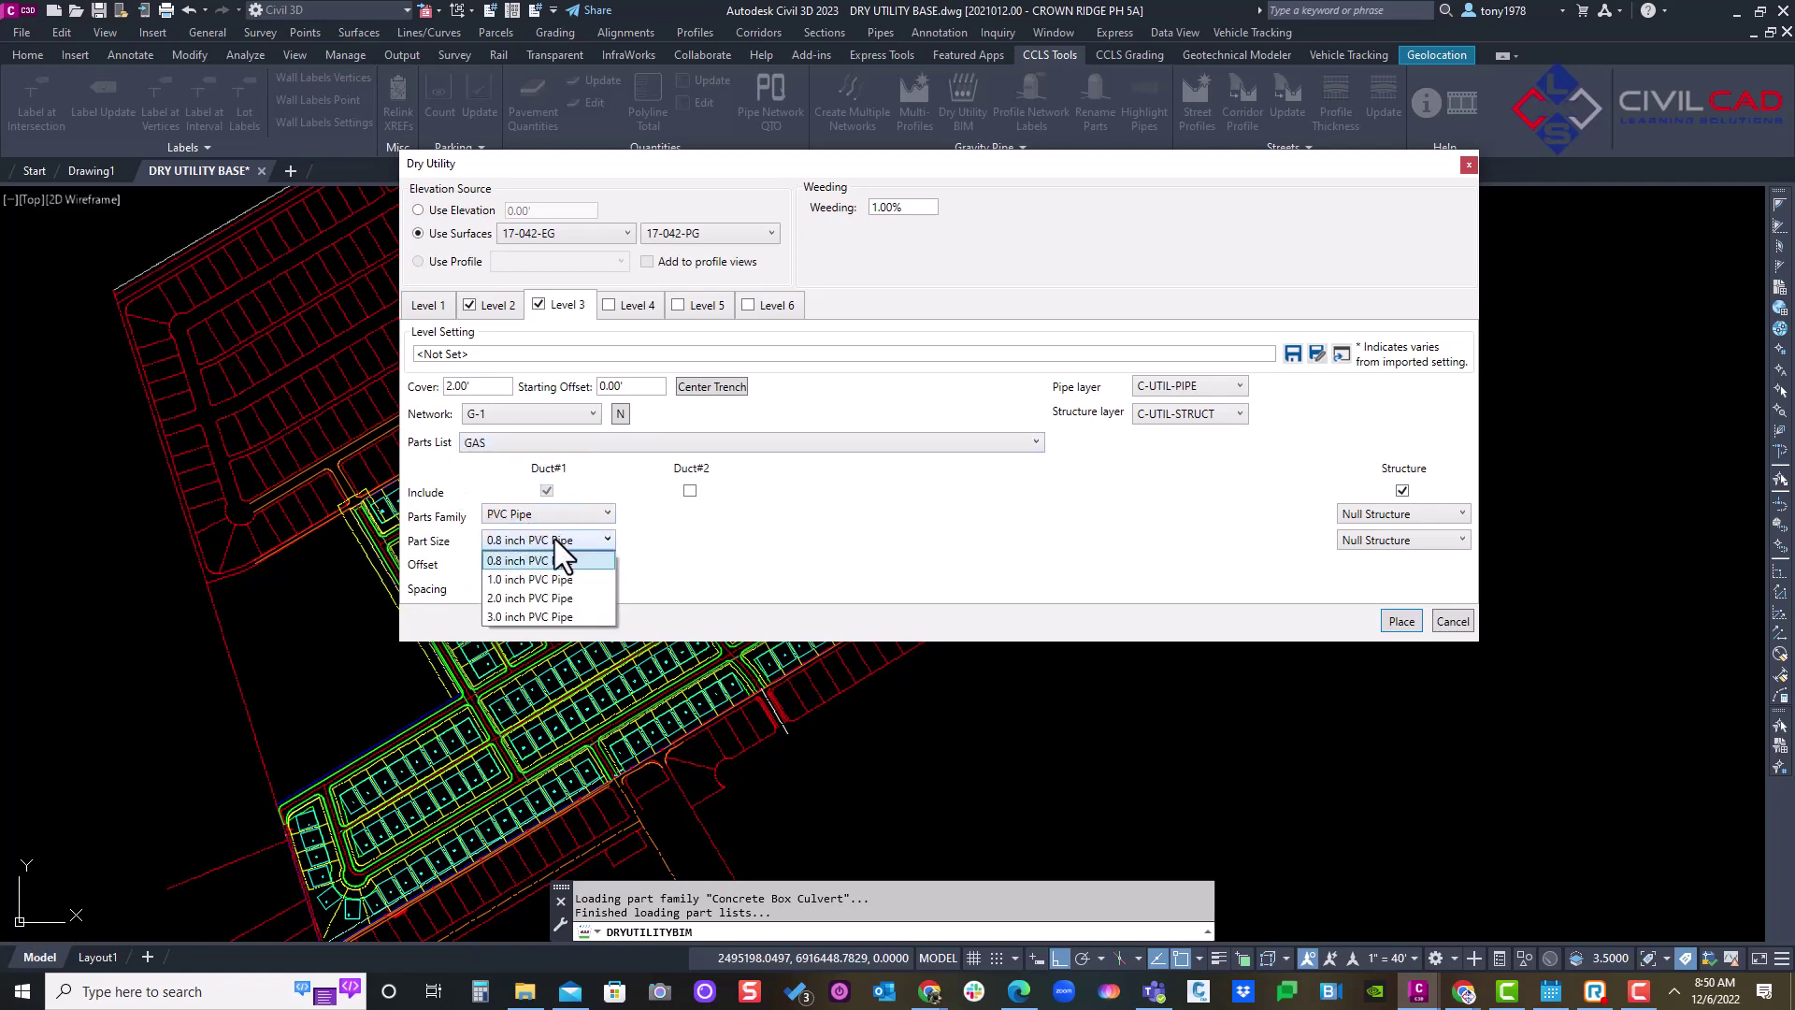
{"action": "left_click", "coordinate": [531, 599]}
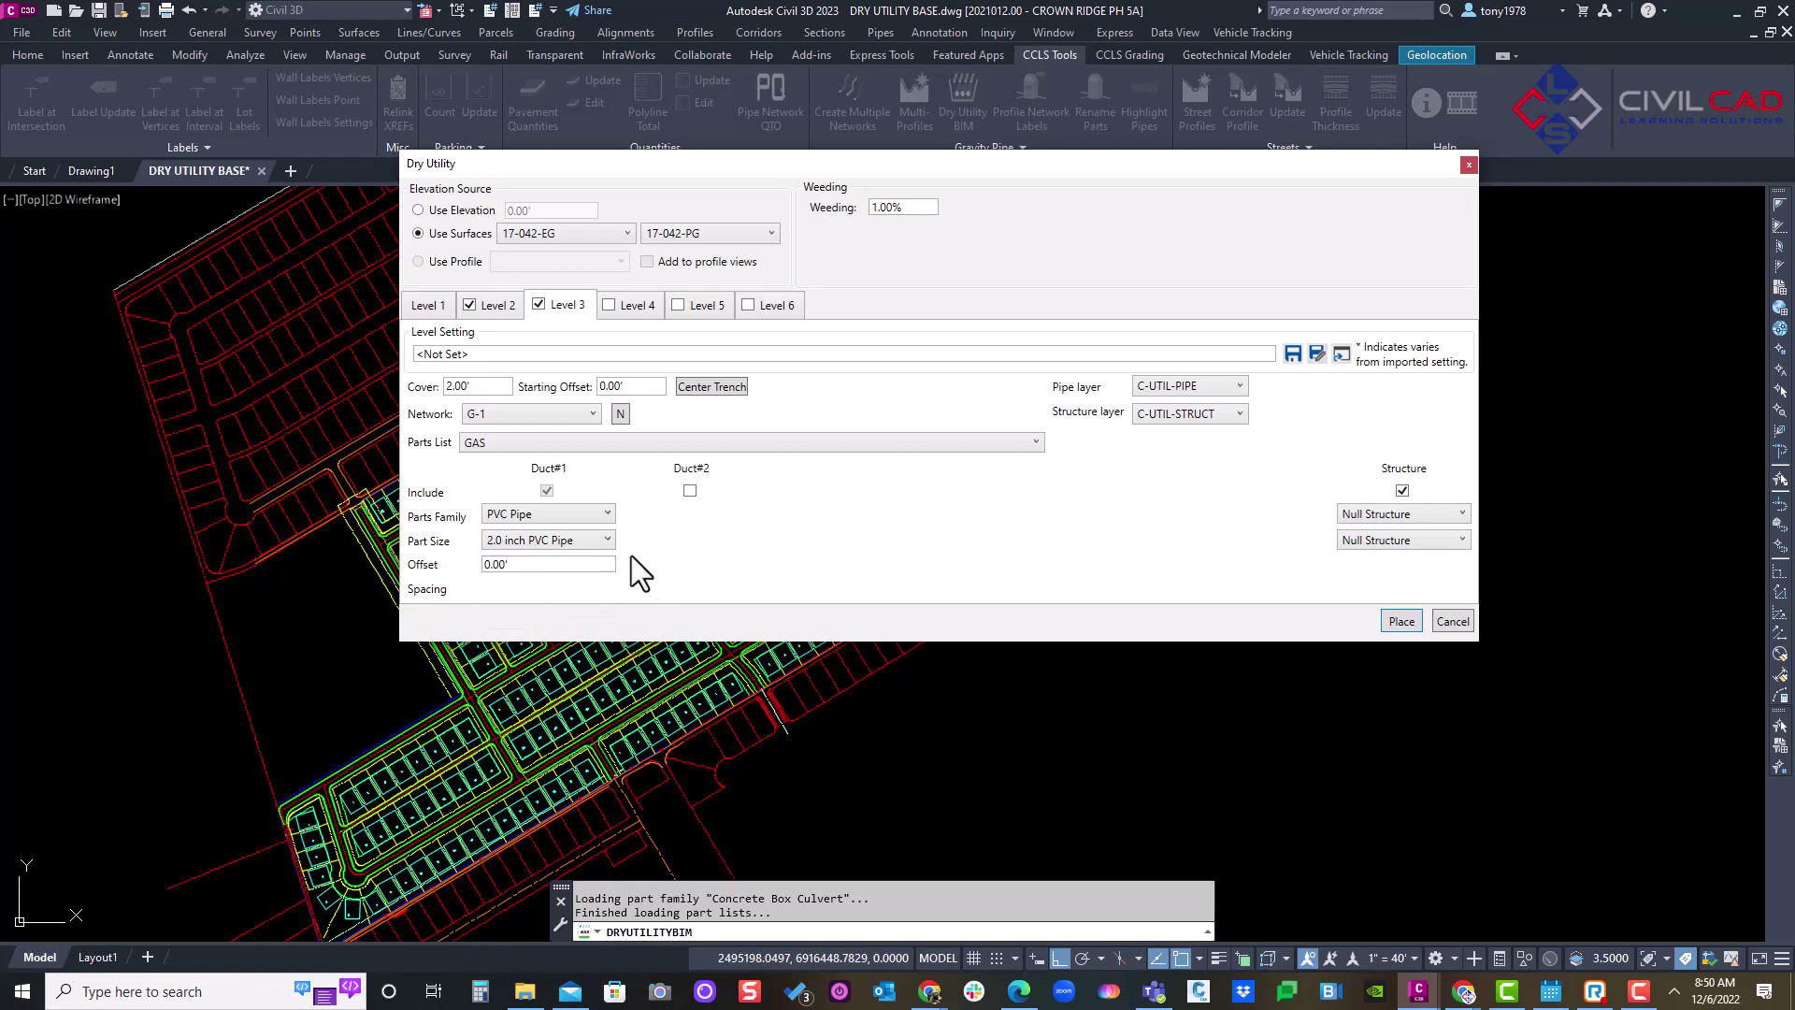
- Size the gas duct at 3.0 inch PVC Pipe and place the dry utility networks
{"action": "left_click", "coordinate": [565, 510]}
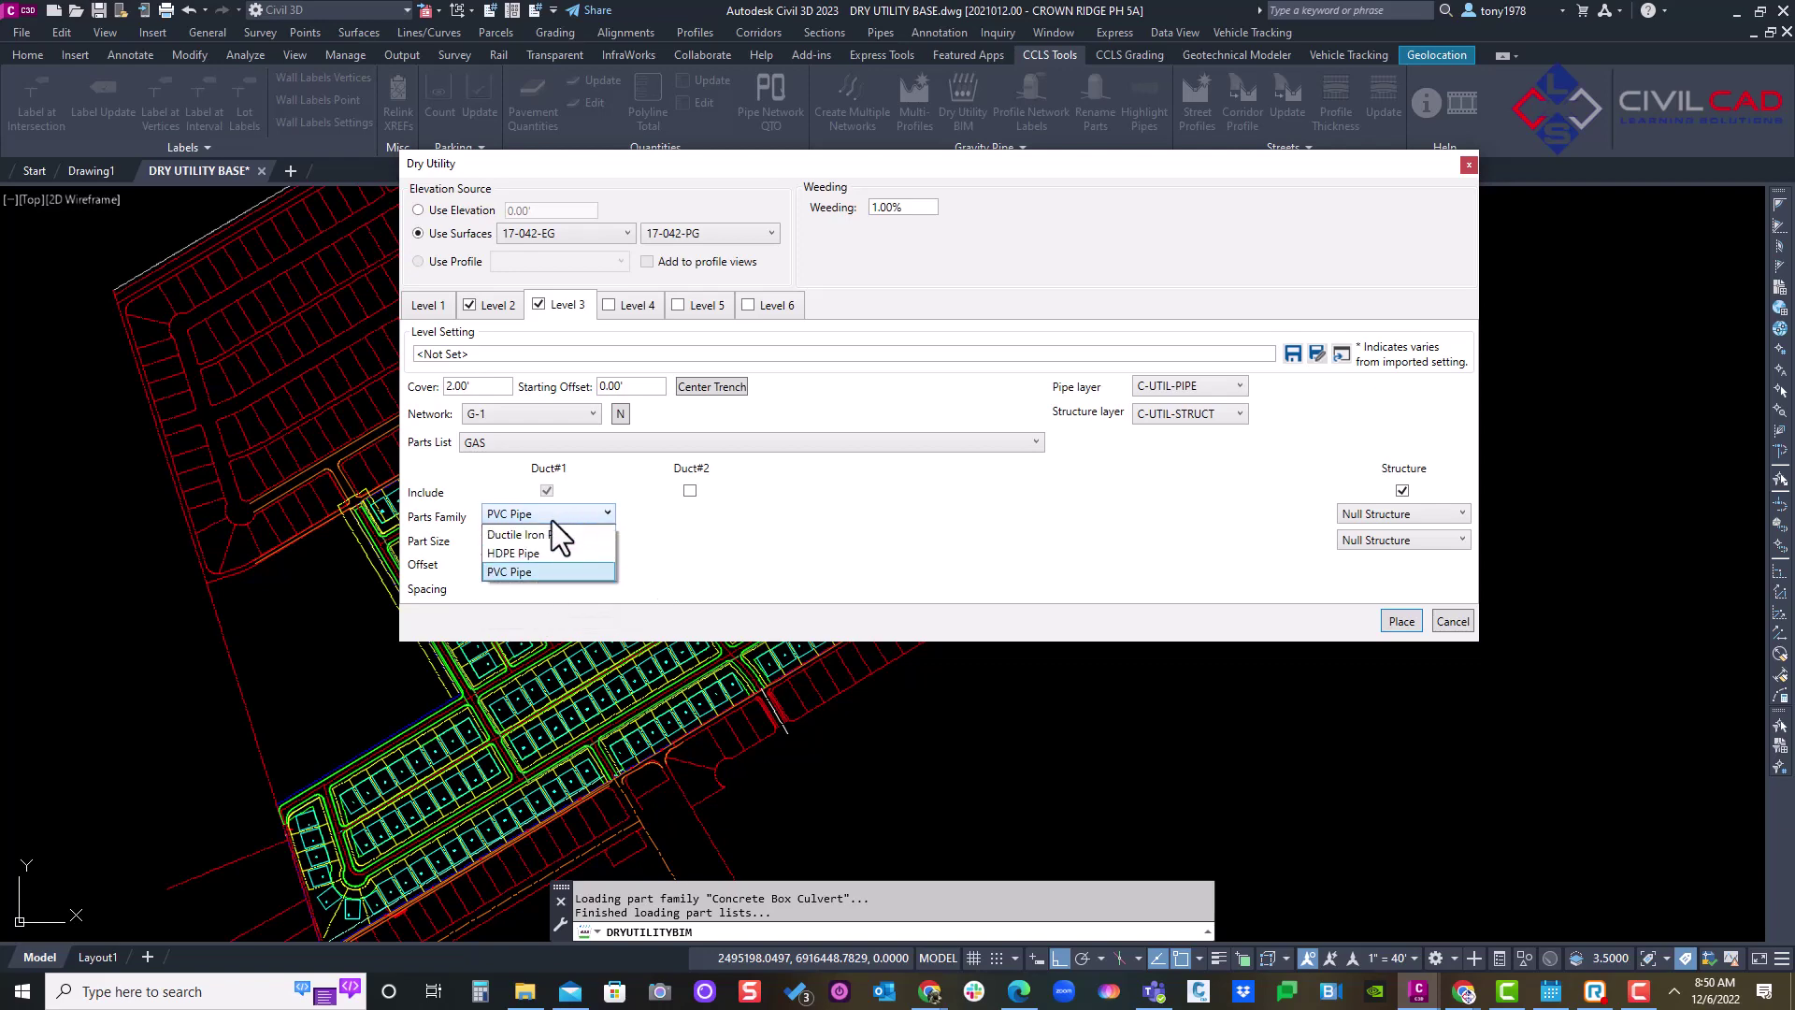
{"action": "left_click", "coordinate": [665, 578]}
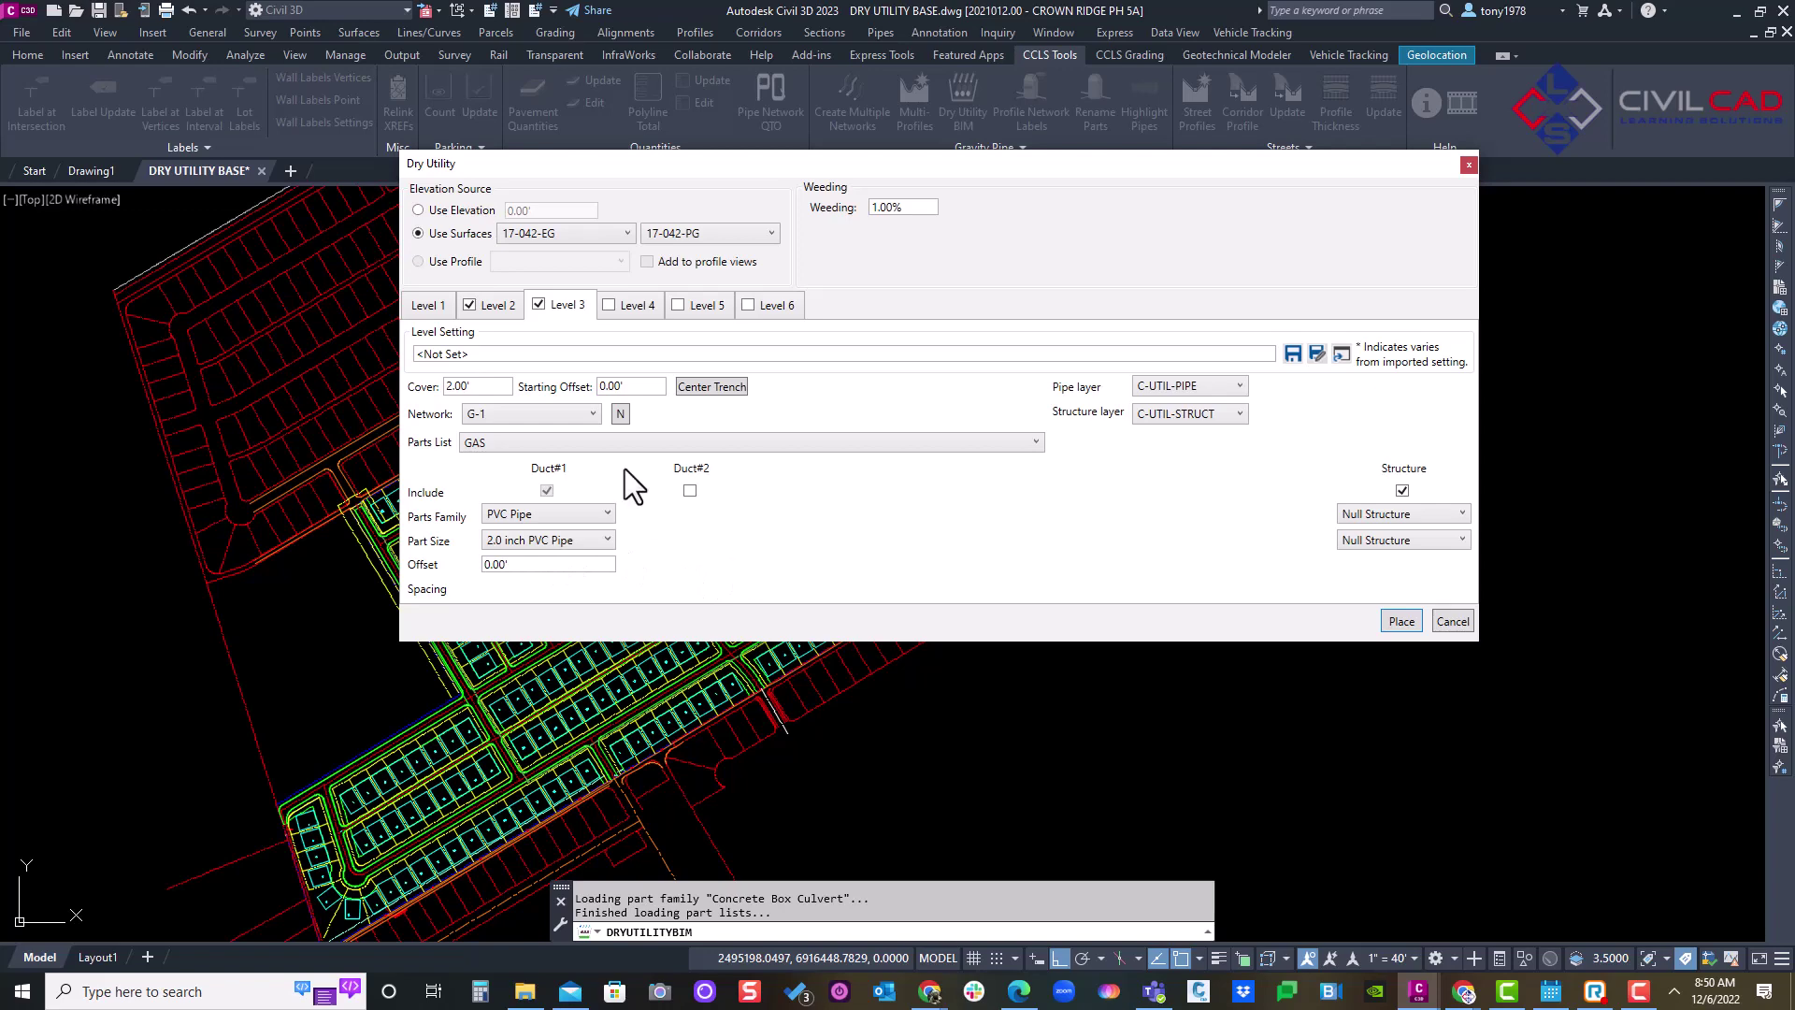
{"action": "double_click", "coordinate": [522, 566]}
{"action": "left_click", "coordinate": [580, 542]}
{"action": "left_click", "coordinate": [589, 613]}
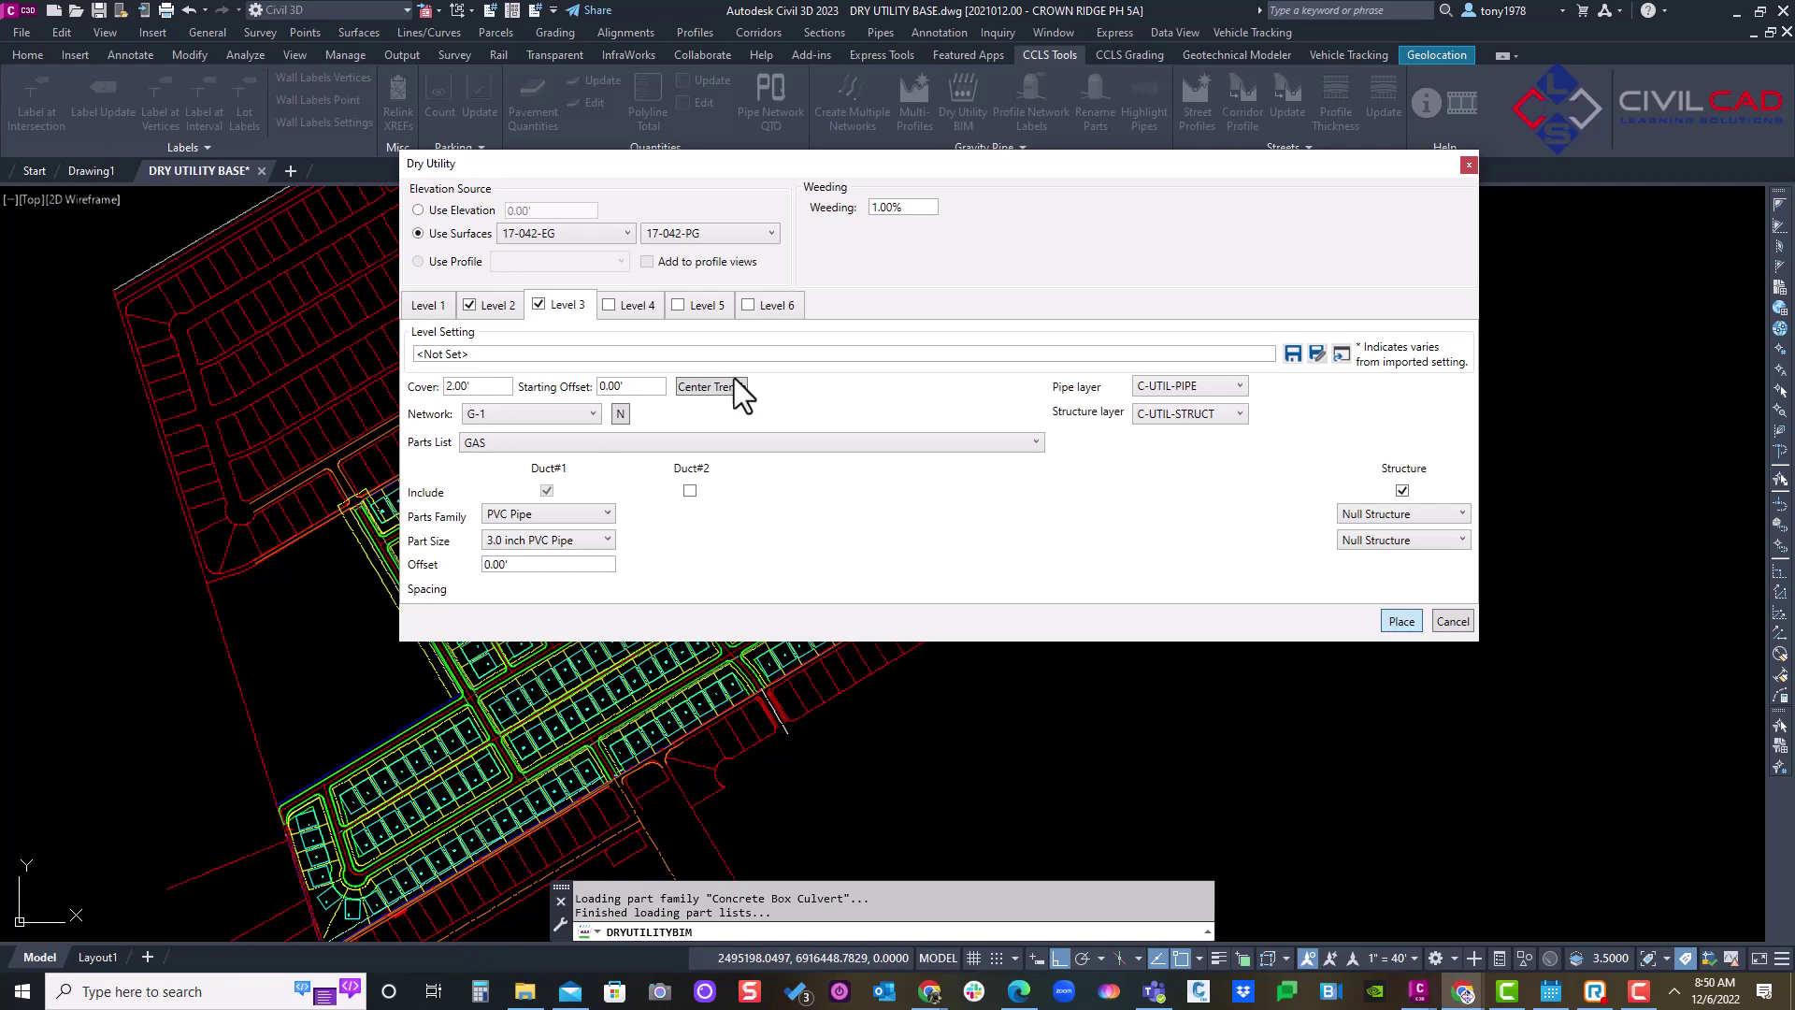
{"action": "left_click", "coordinate": [1400, 619]}
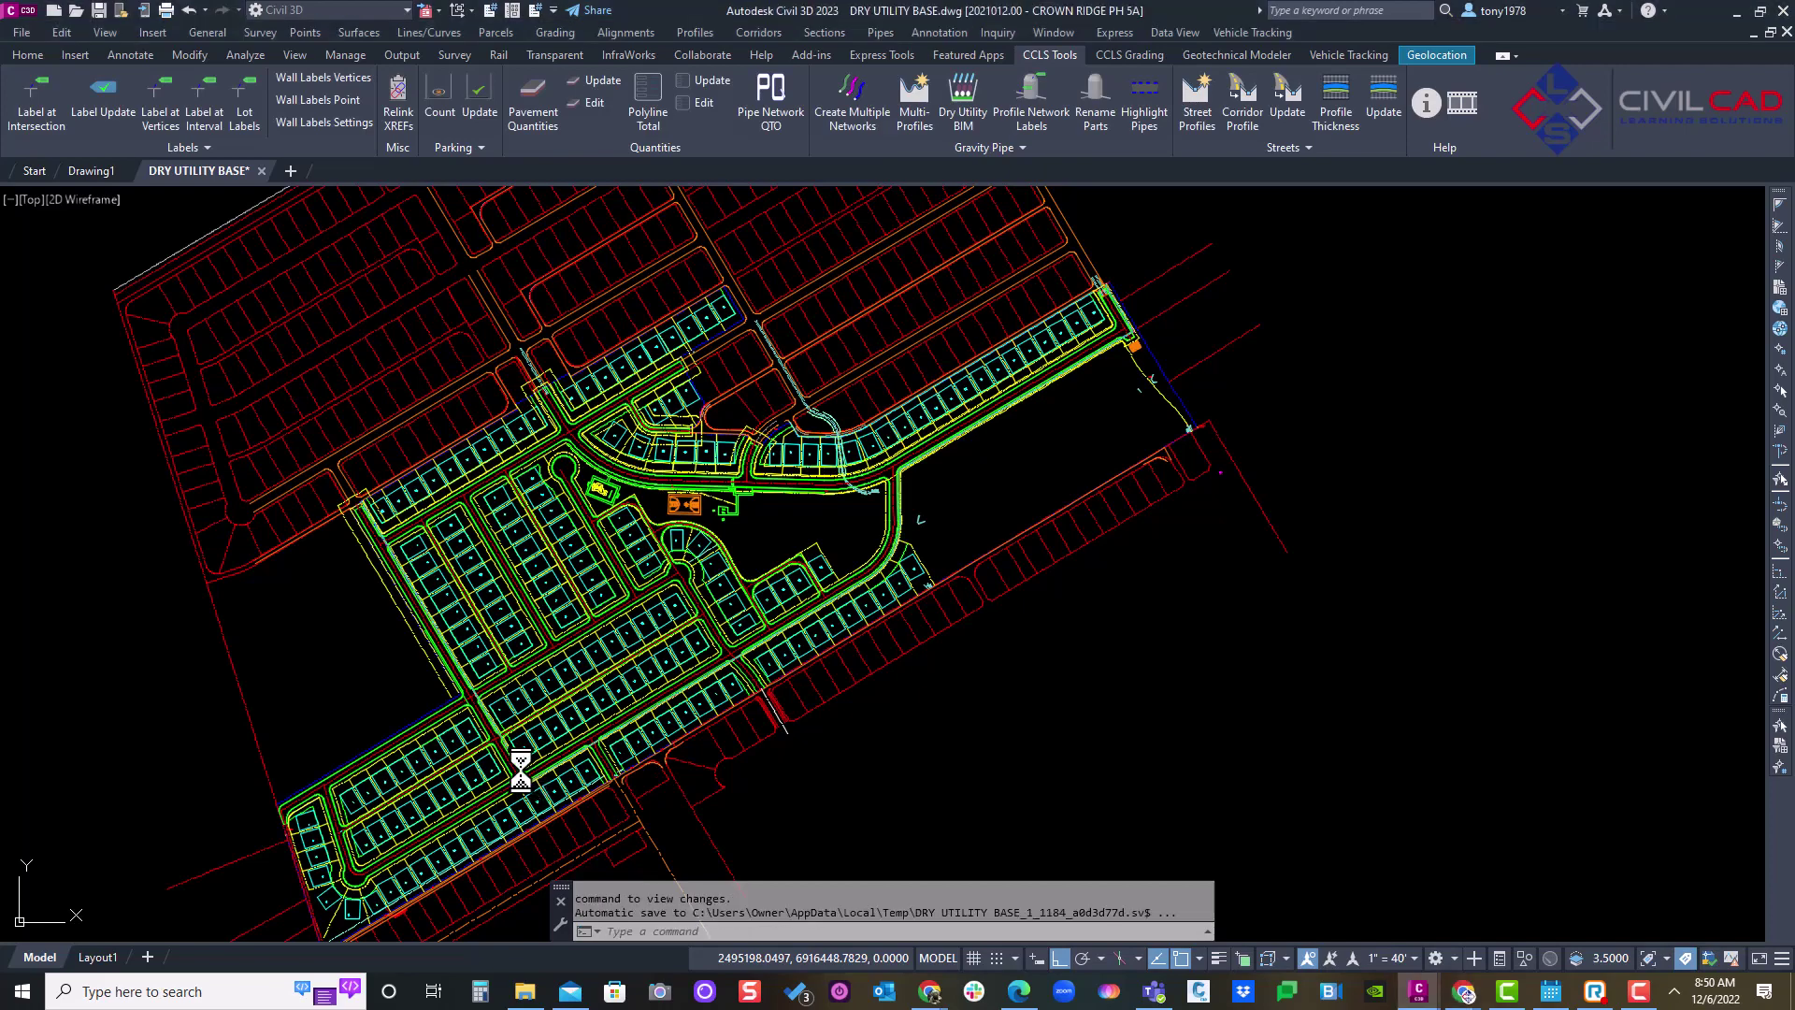
- Cancel the command and zoom in on the newly placed duct runs
{"action": "key", "text": "Escape"}
{"action": "scroll", "coordinate": [538, 783], "scroll_direction": "up", "scroll_amount": 10}
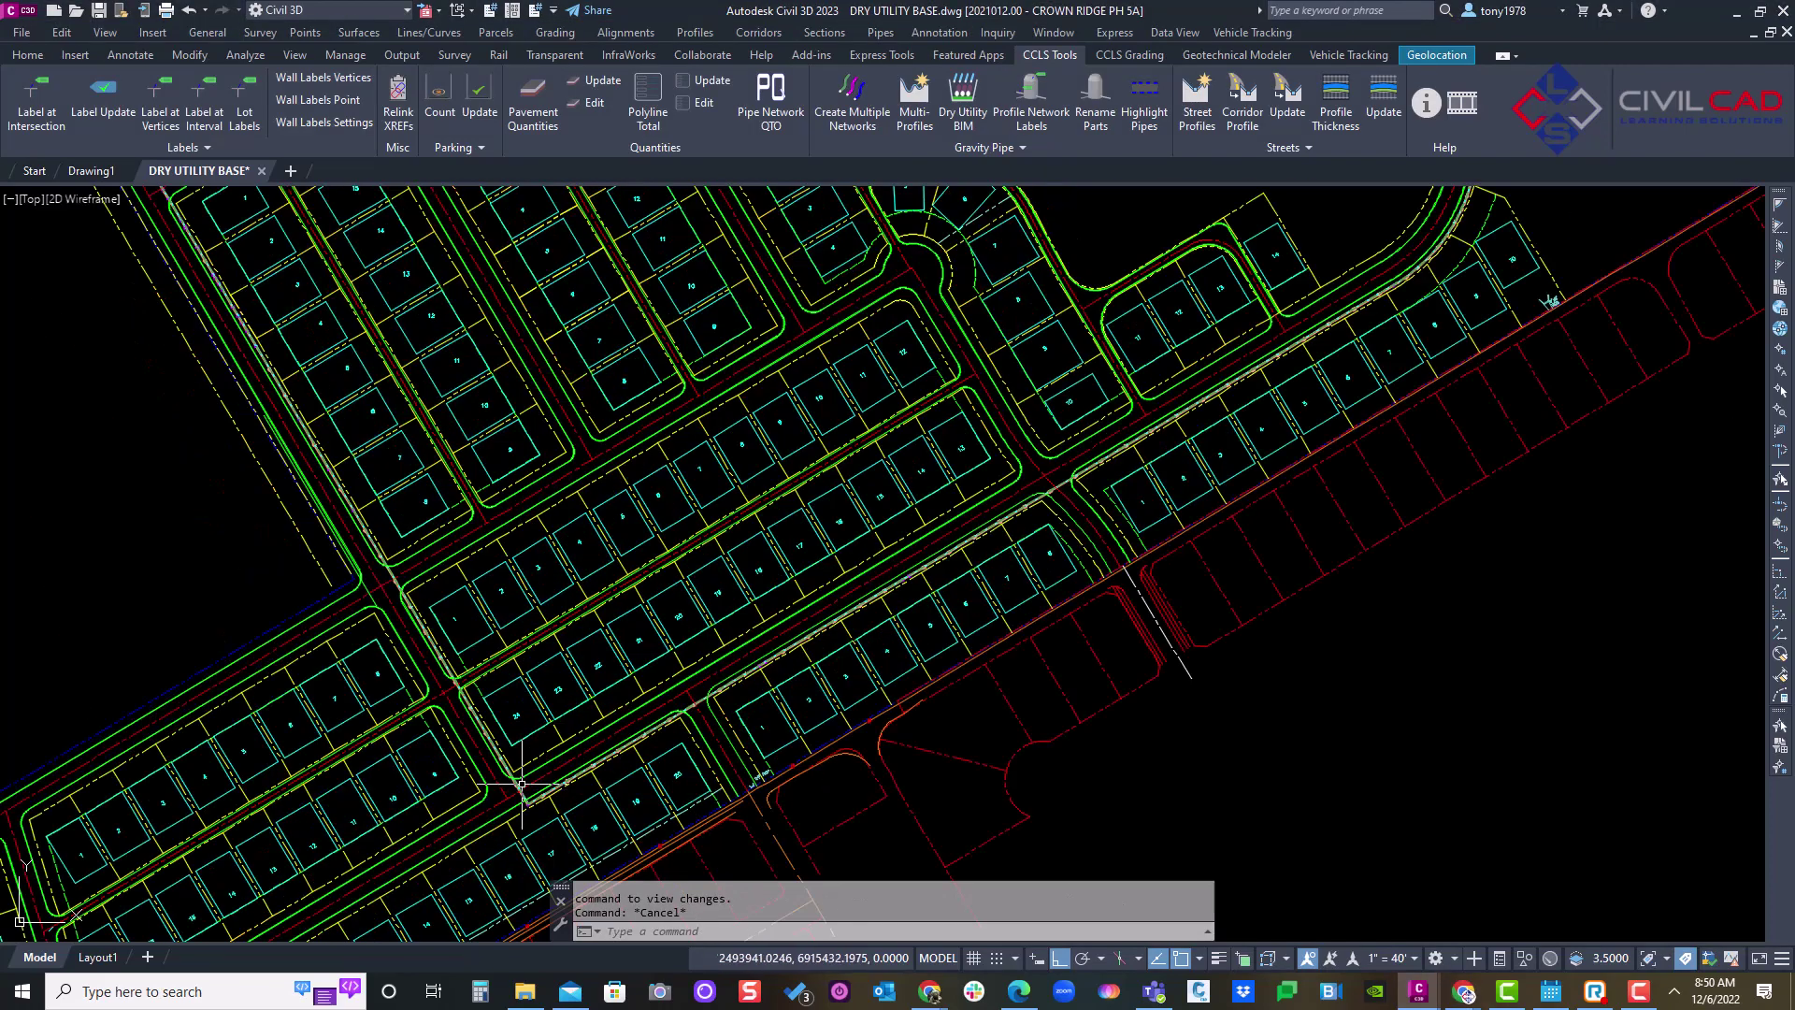
{"action": "scroll", "coordinate": [539, 784], "scroll_direction": "up", "scroll_amount": 3}
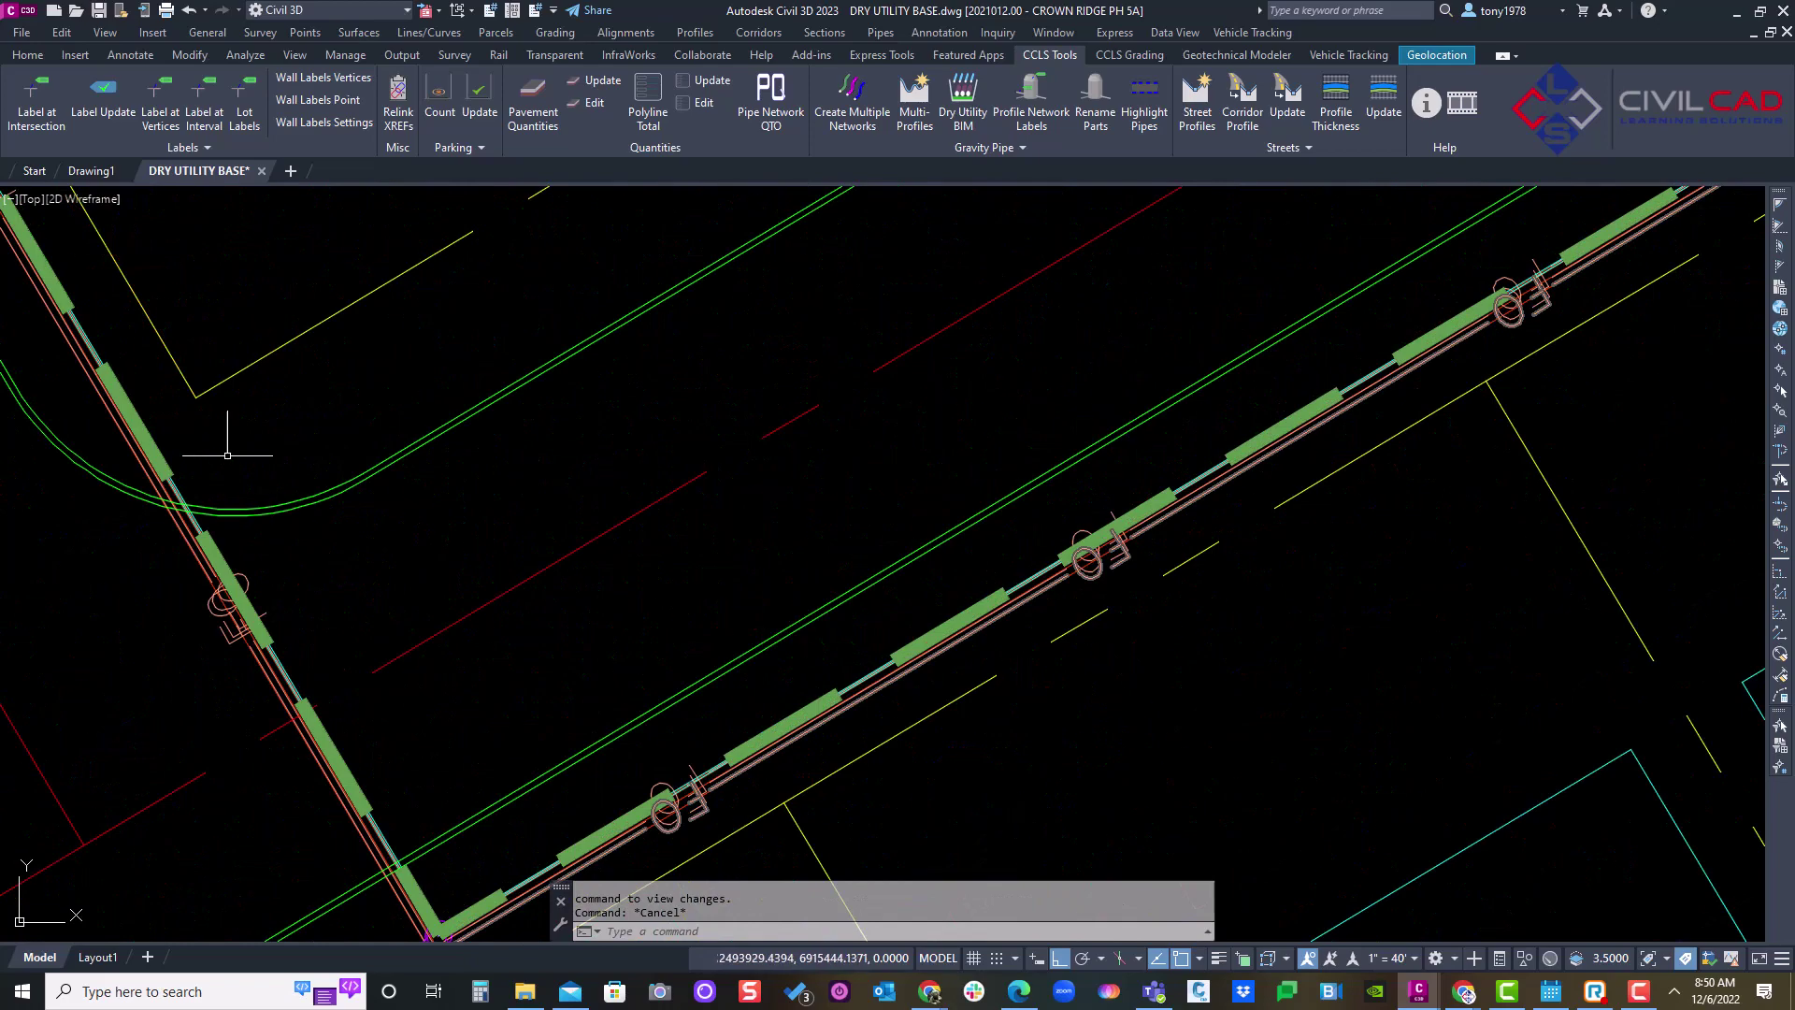
{"action": "scroll", "coordinate": [867, 431], "scroll_direction": "down", "scroll_amount": 3}
{"action": "key", "text": "Escape"}
{"action": "scroll", "coordinate": [867, 431], "scroll_direction": "down", "scroll_amount": 3}
{"action": "scroll", "coordinate": [865, 487], "scroll_direction": "up", "scroll_amount": 2}
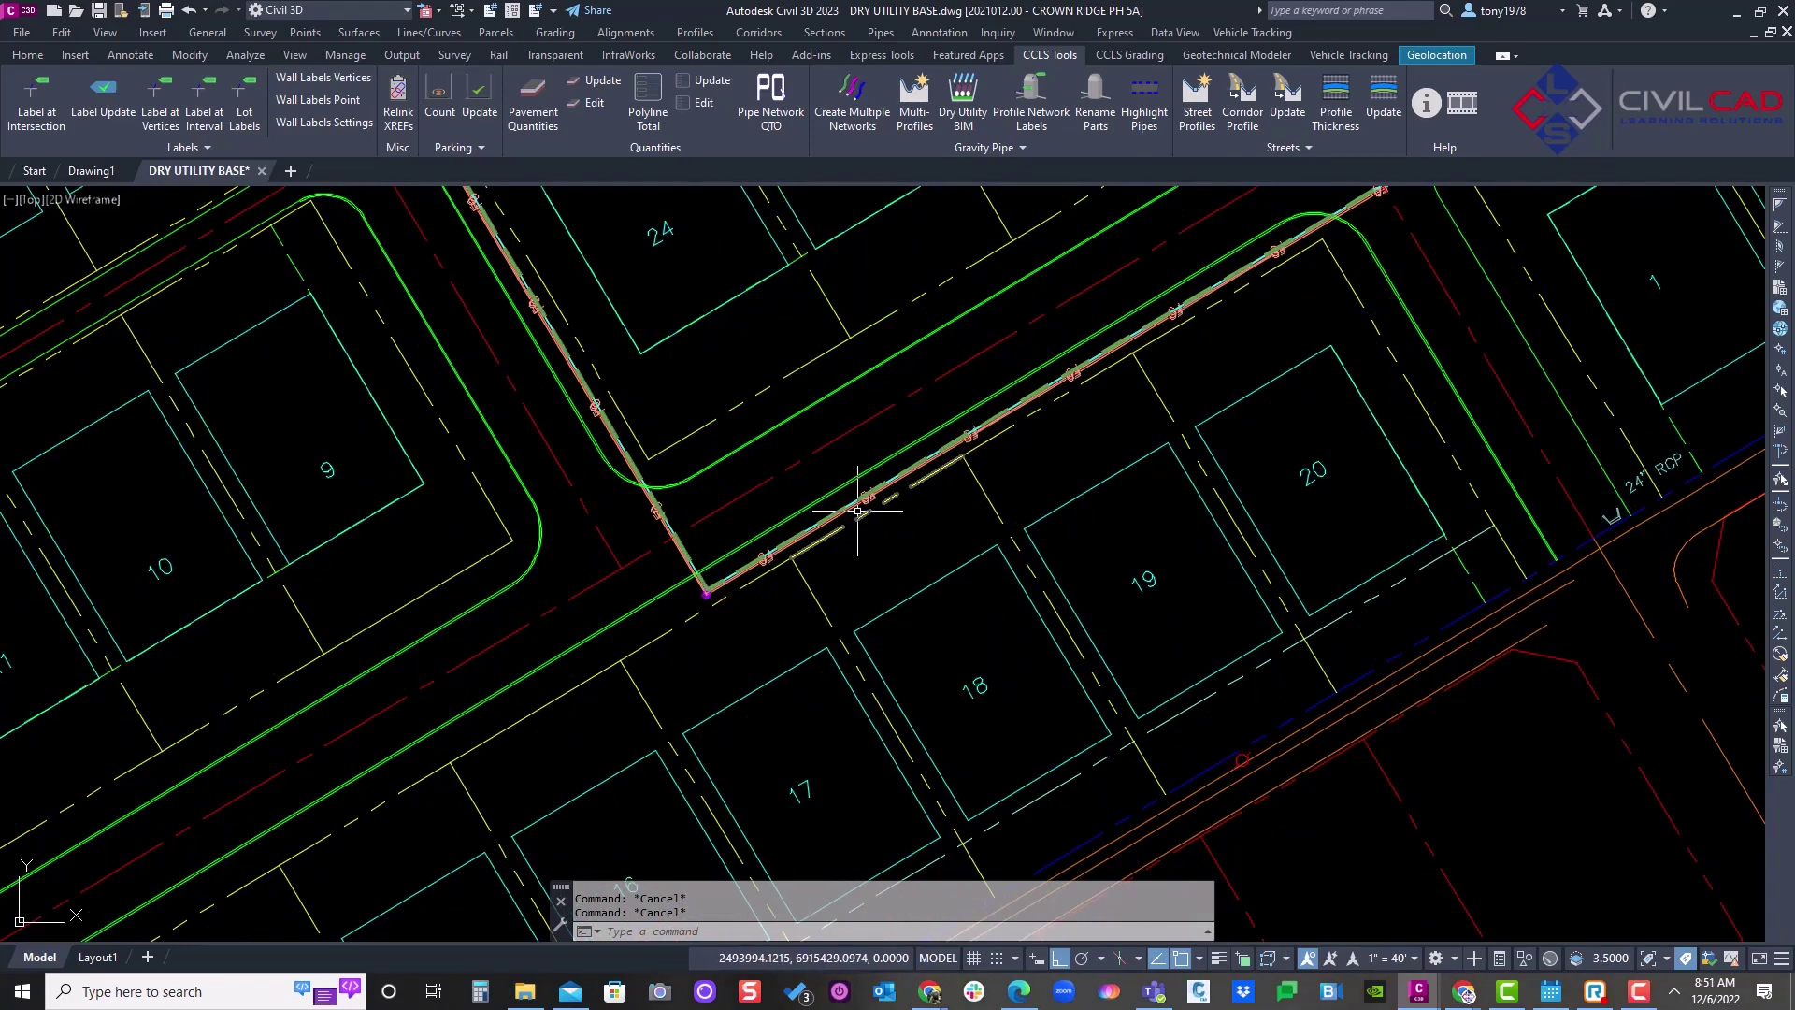
{"action": "scroll", "coordinate": [862, 501], "scroll_direction": "up", "scroll_amount": 1}
- Pan along the pipe corner and switch the viewport to SE Isometric
{"action": "mouse_move", "coordinate": [860, 508]}
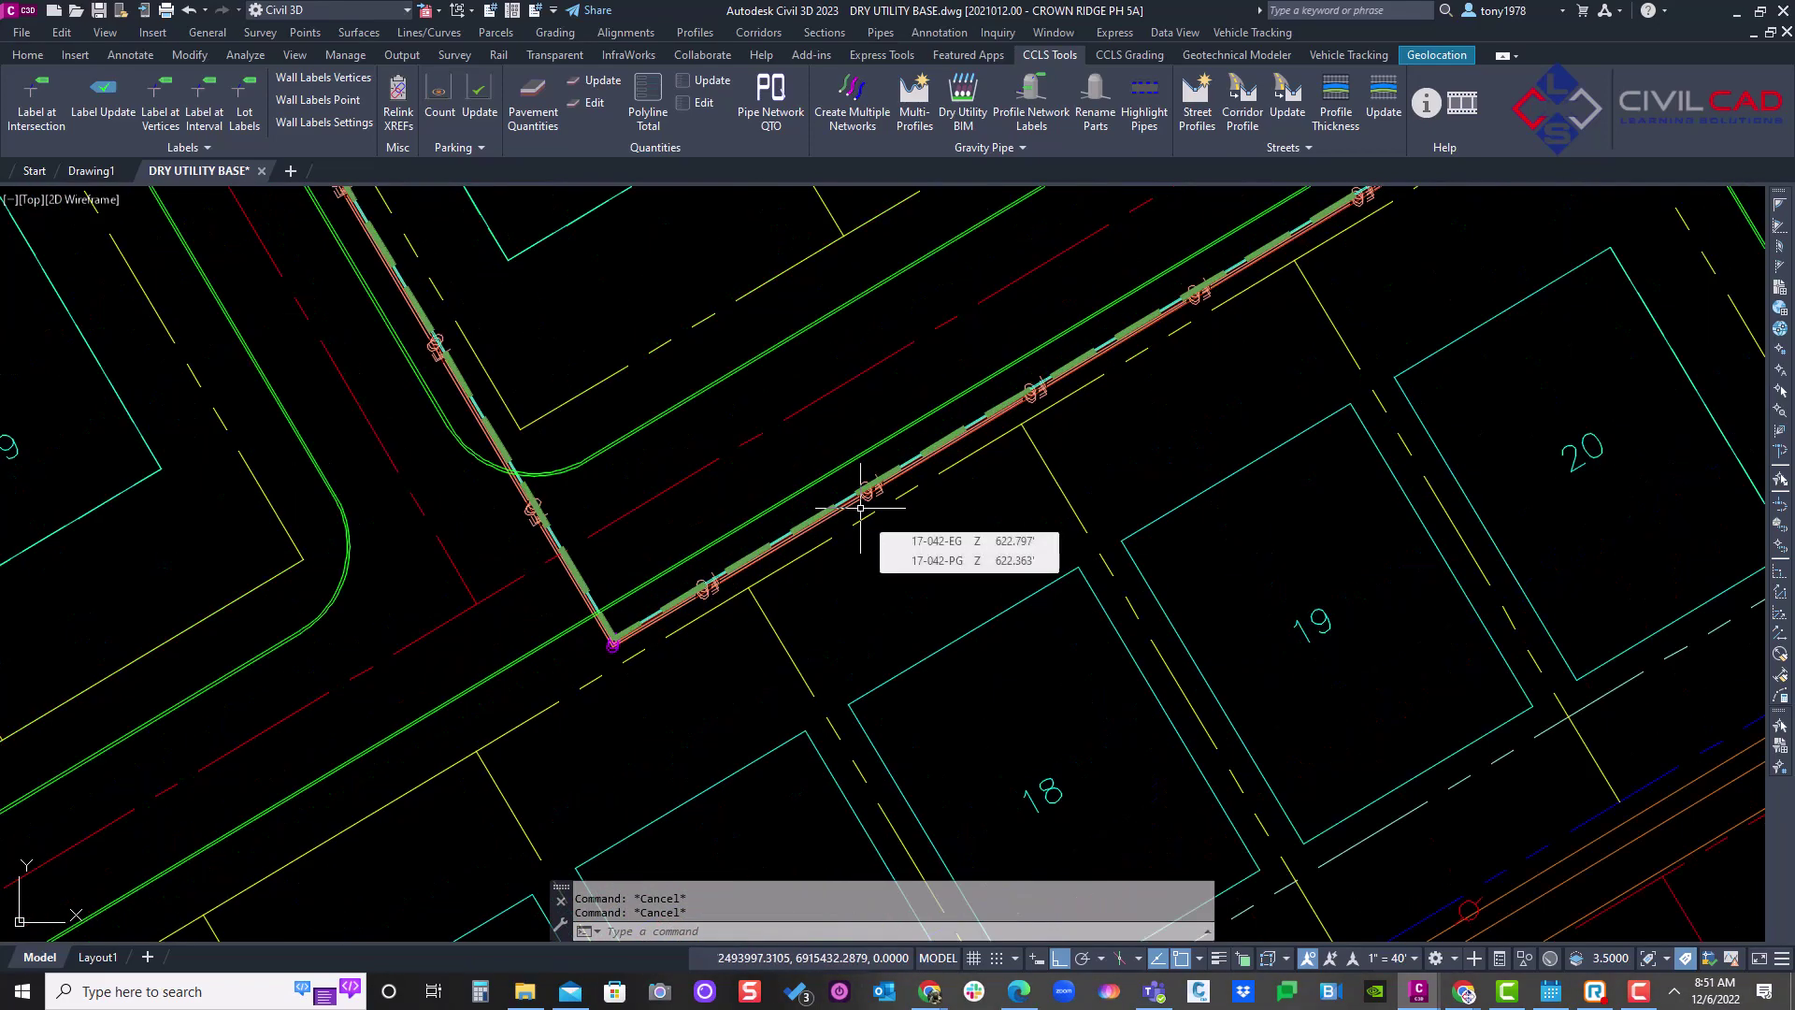
{"action": "middle_click_drag", "start_coordinate": [830, 421], "coordinate": [709, 538]}
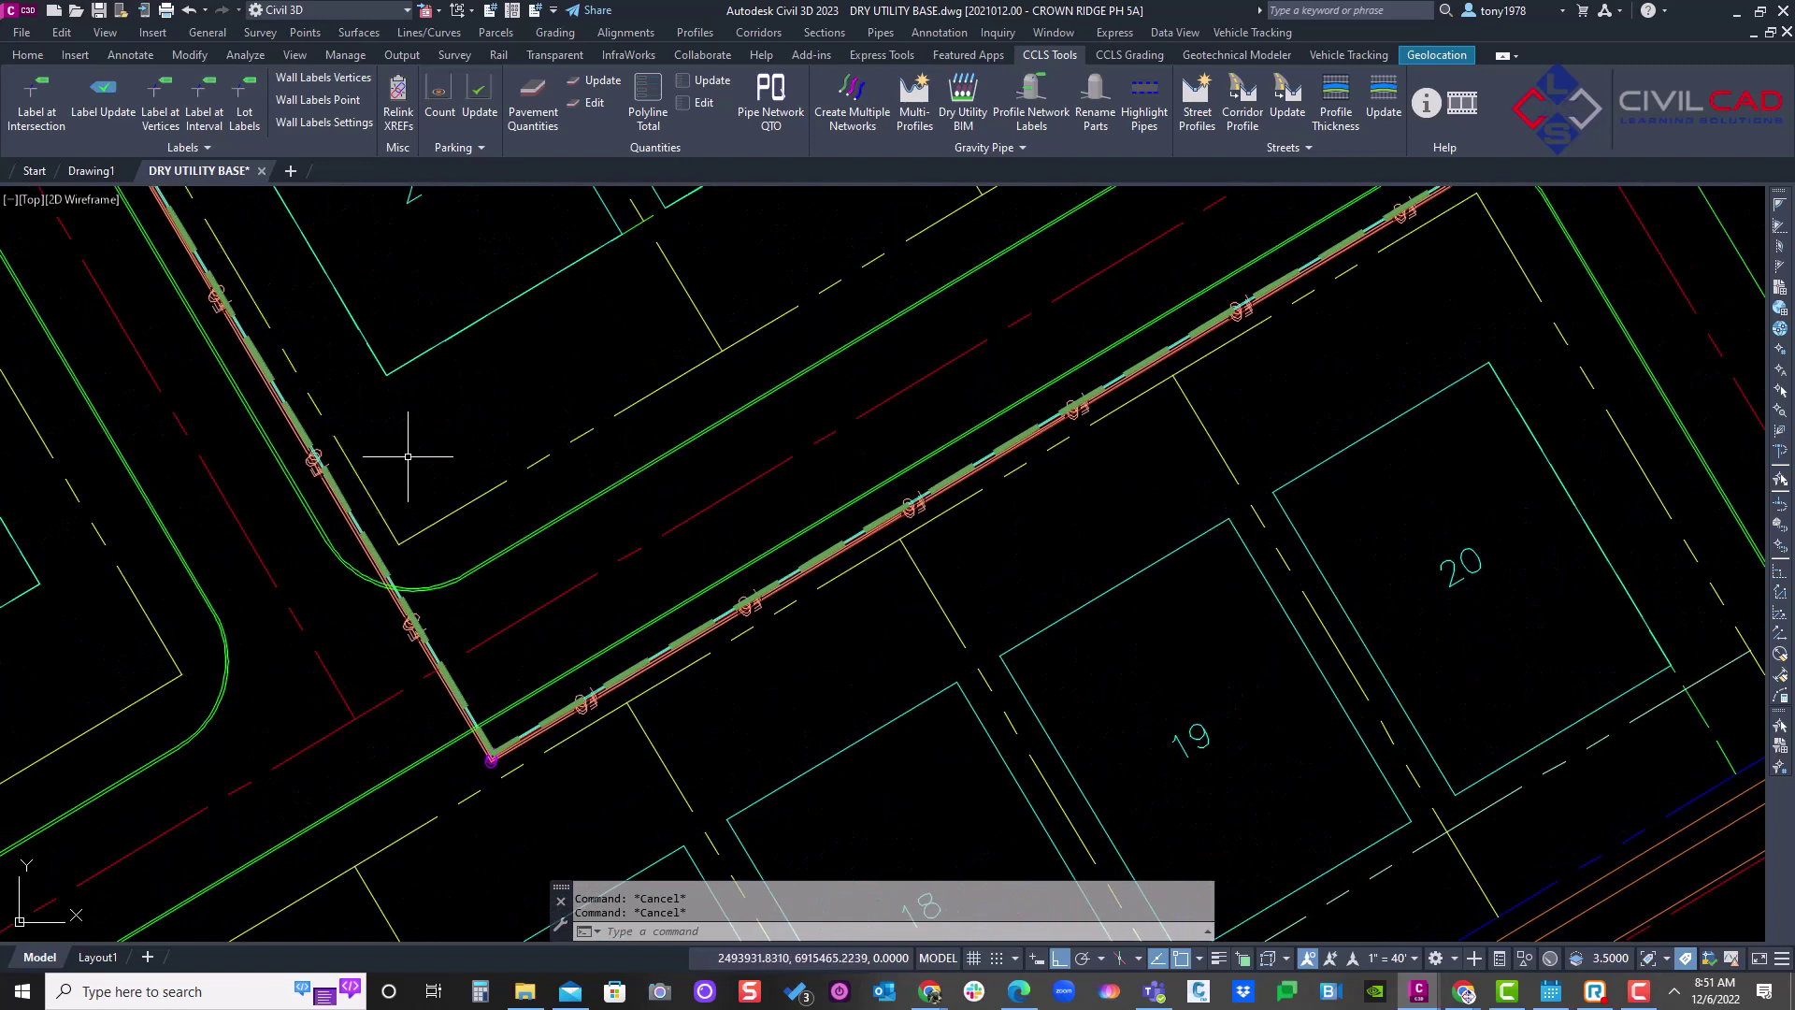
{"action": "left_click", "coordinate": [30, 201]}
{"action": "left_click", "coordinate": [75, 389]}
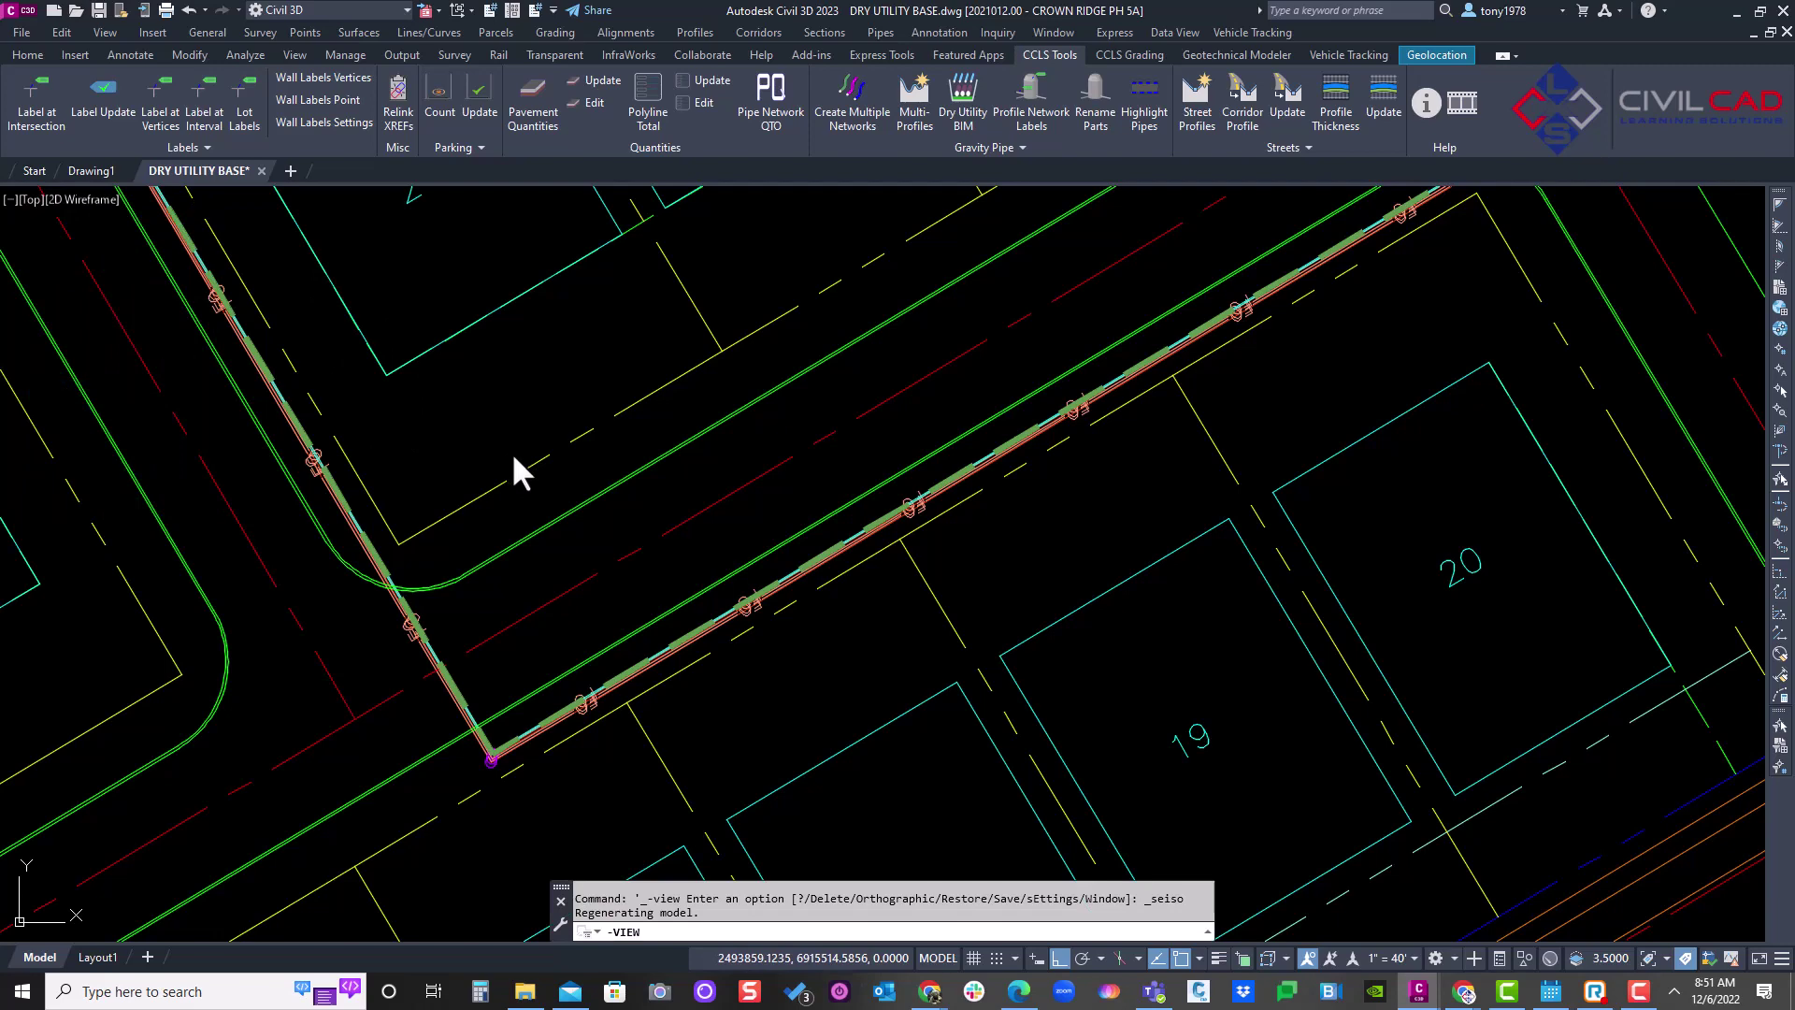
- Free Orbit the model into a low oblique view along the duct runs, then exit orbit
{"action": "scroll", "coordinate": [711, 533], "scroll_direction": "up", "scroll_amount": 5}
{"action": "right_click", "coordinate": [602, 522]}
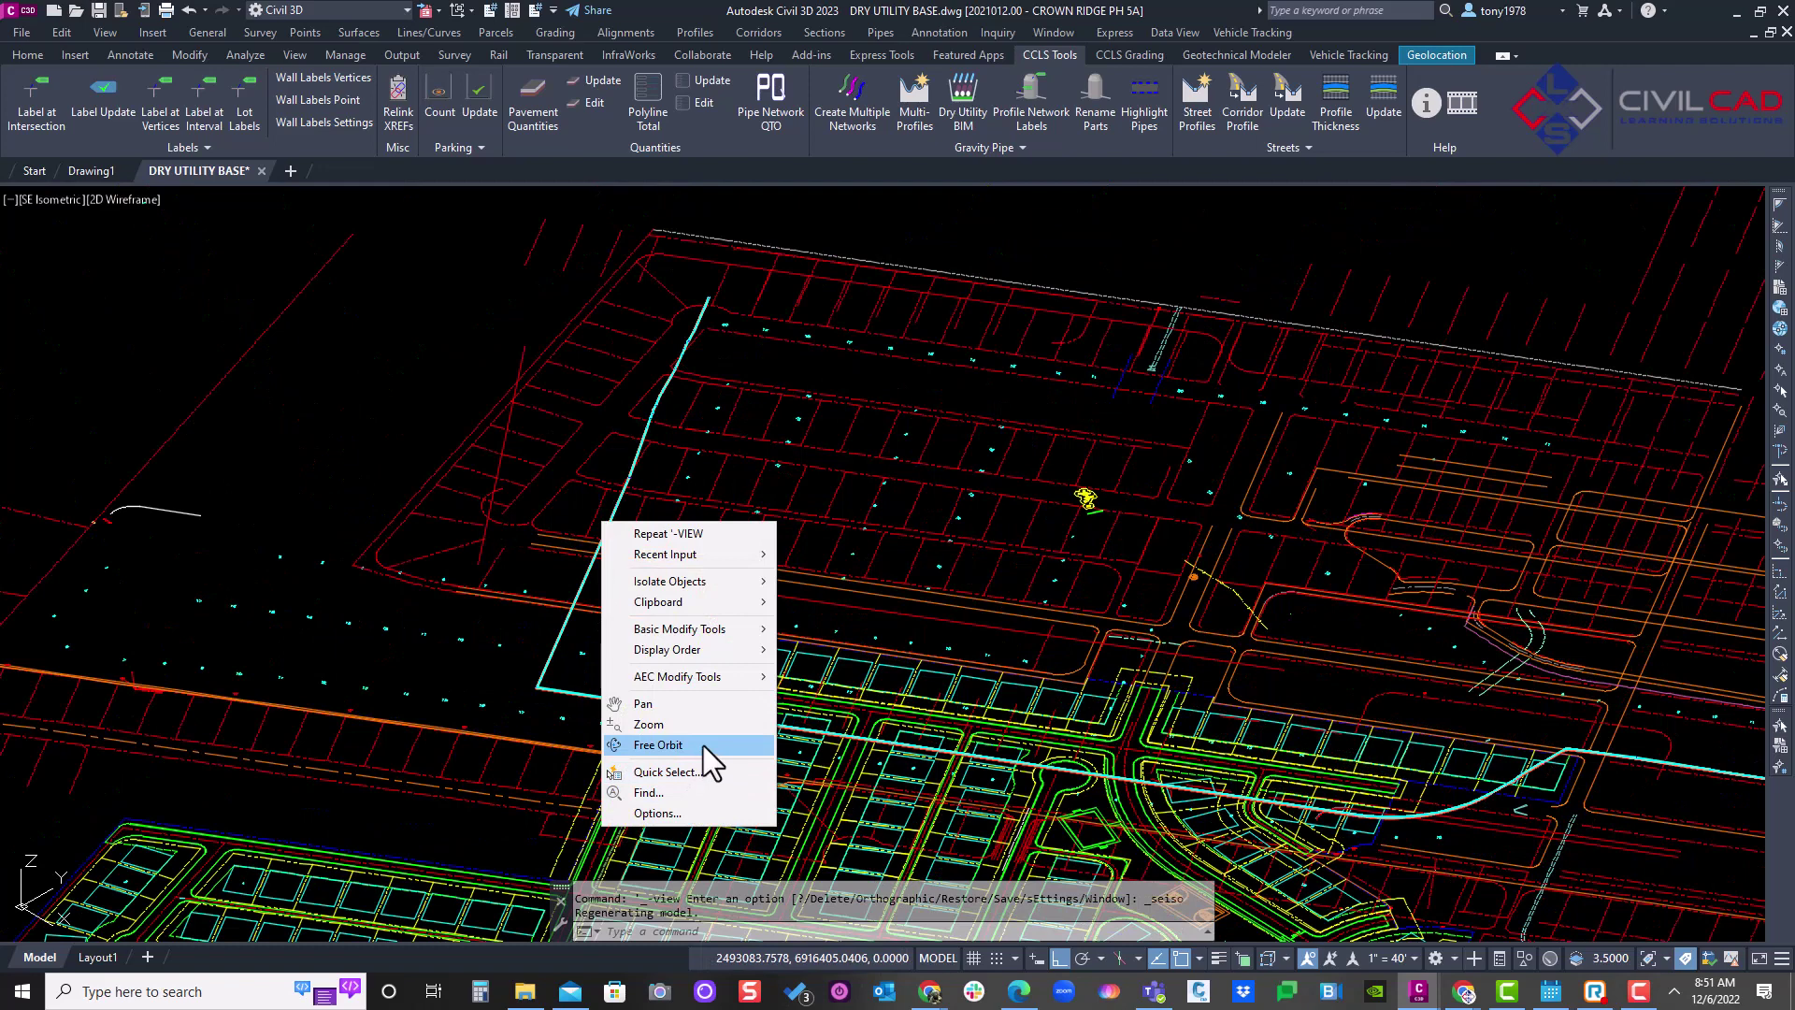
{"action": "left_click", "coordinate": [703, 744]}
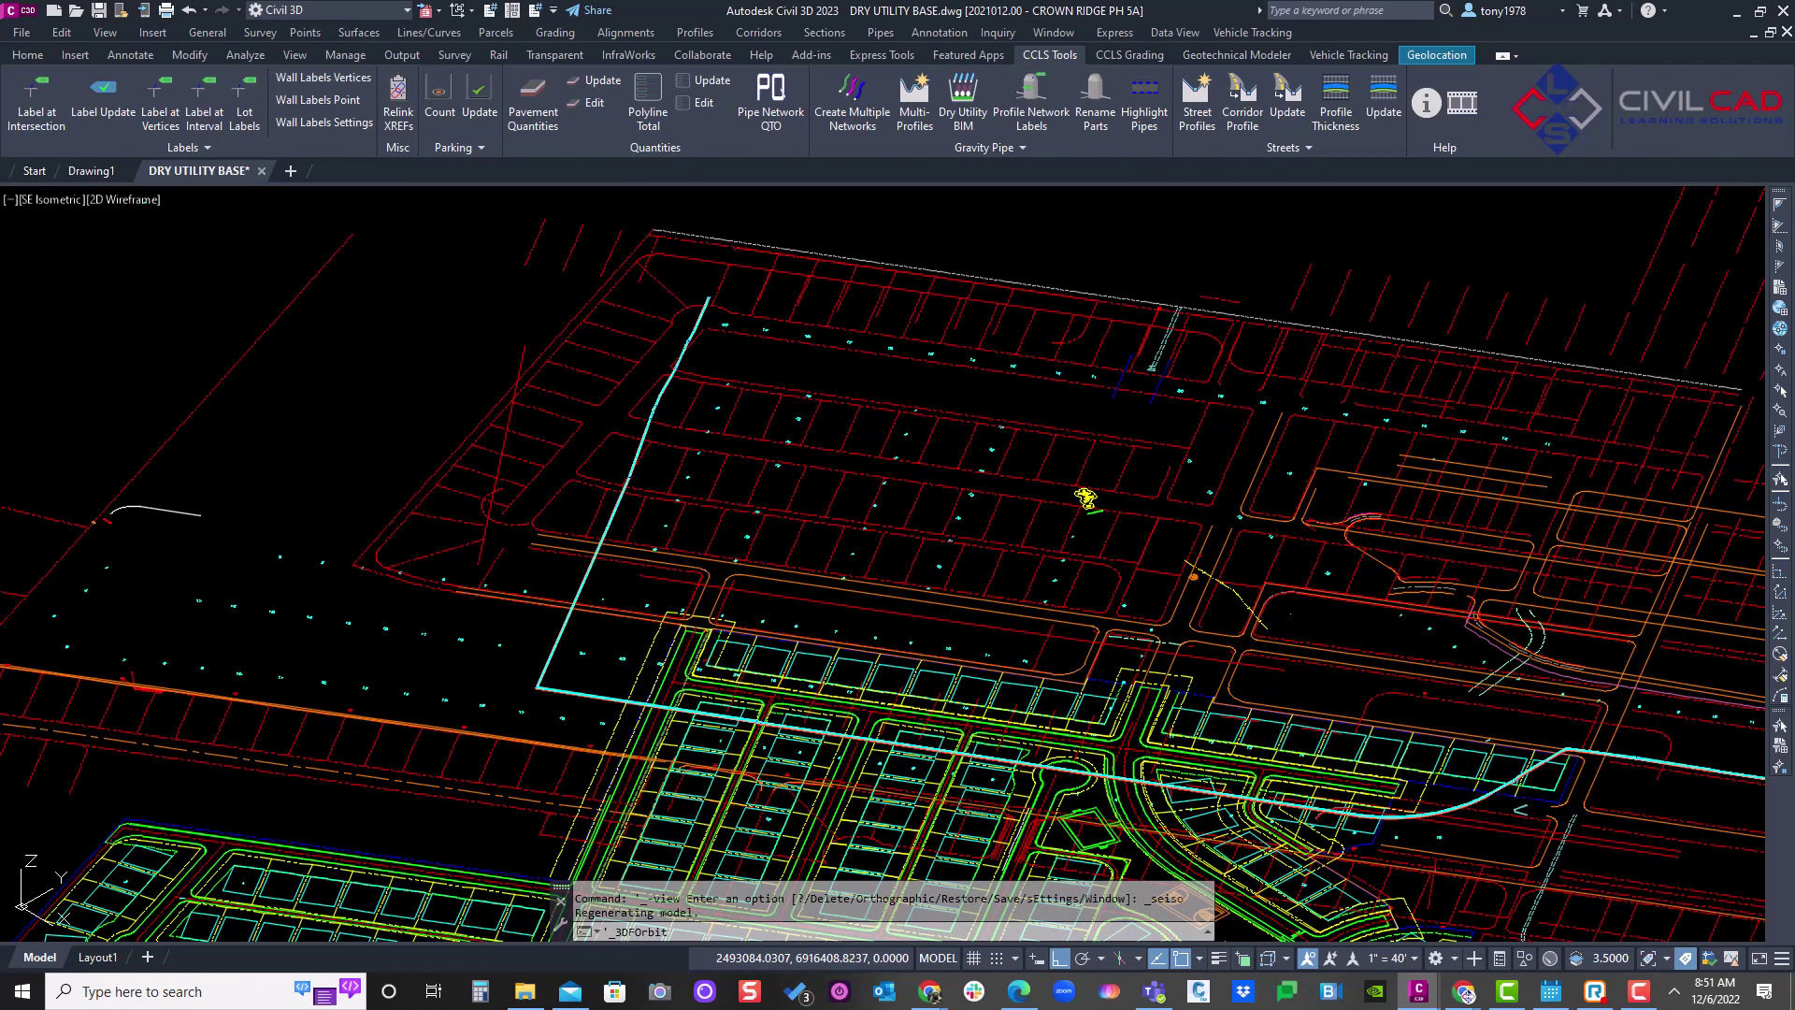
{"action": "left_click_drag", "start_coordinate": [714, 727], "coordinate": [801, 429]}
{"action": "left_click_drag", "start_coordinate": [805, 352], "coordinate": [1128, 699]}
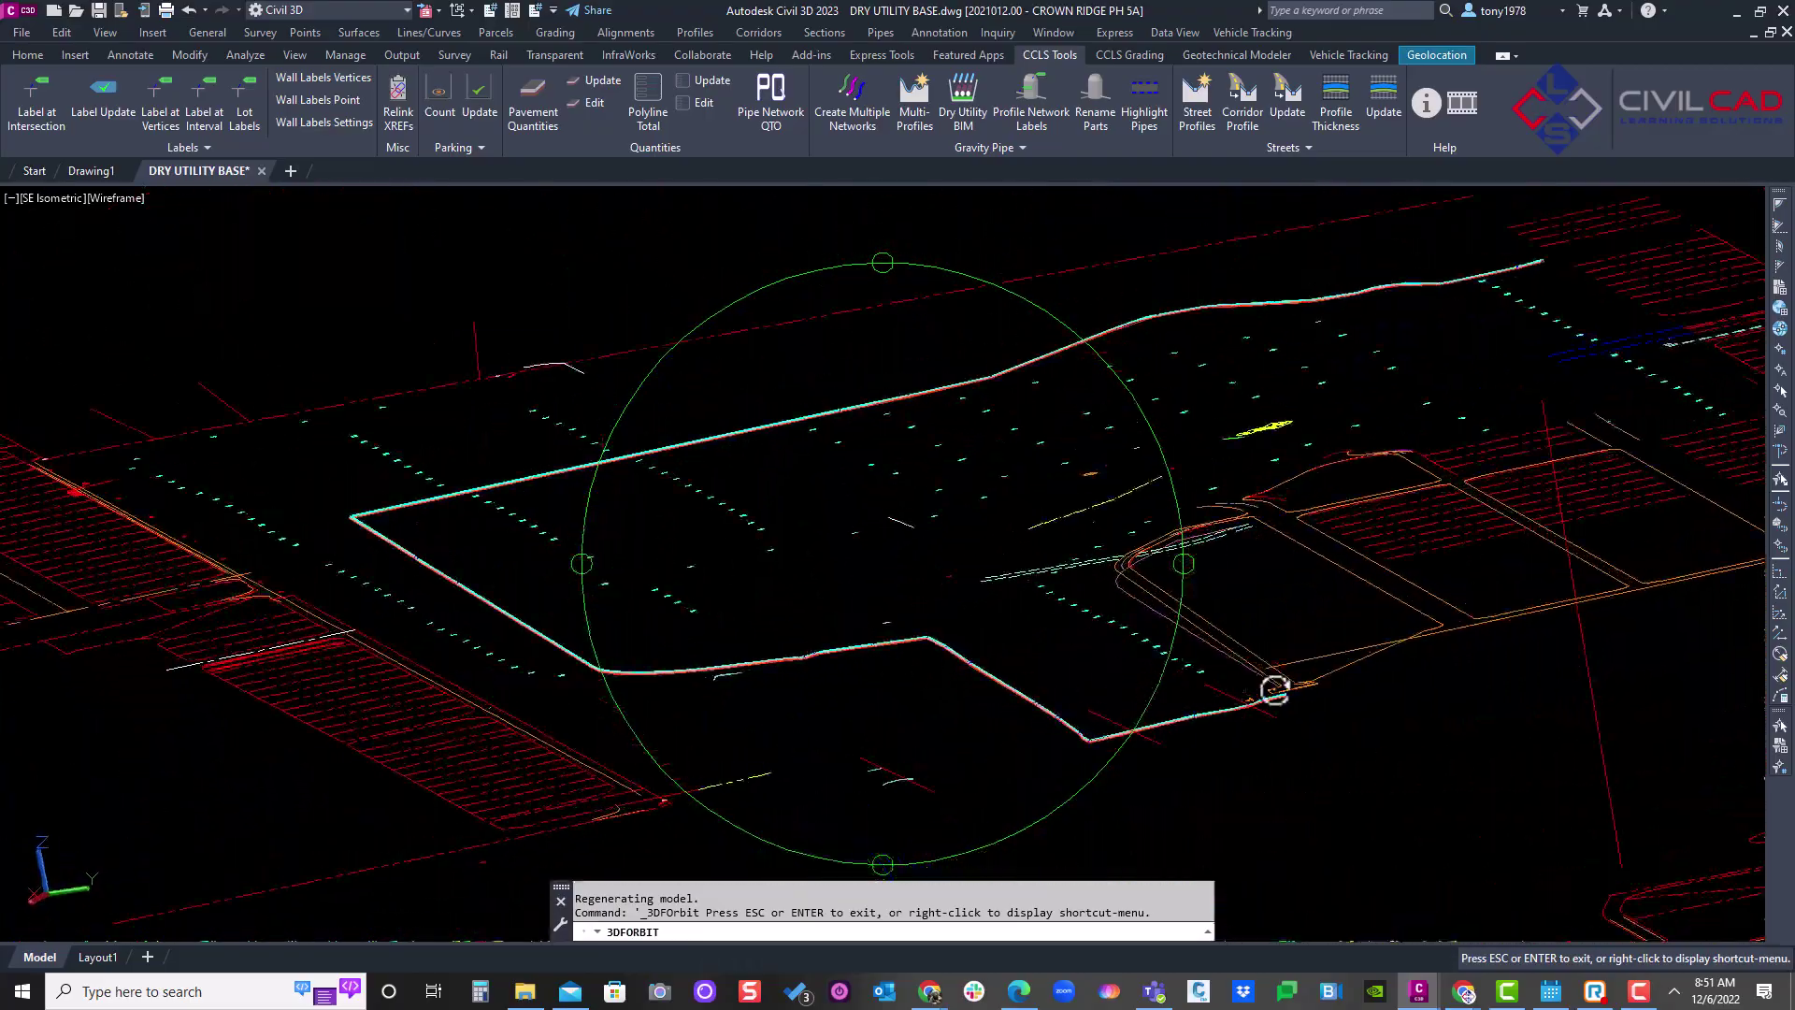
{"action": "left_click_drag", "start_coordinate": [703, 654], "coordinate": [834, 604]}
{"action": "right_click", "coordinate": [862, 362]}
{"action": "left_click", "coordinate": [935, 682]}
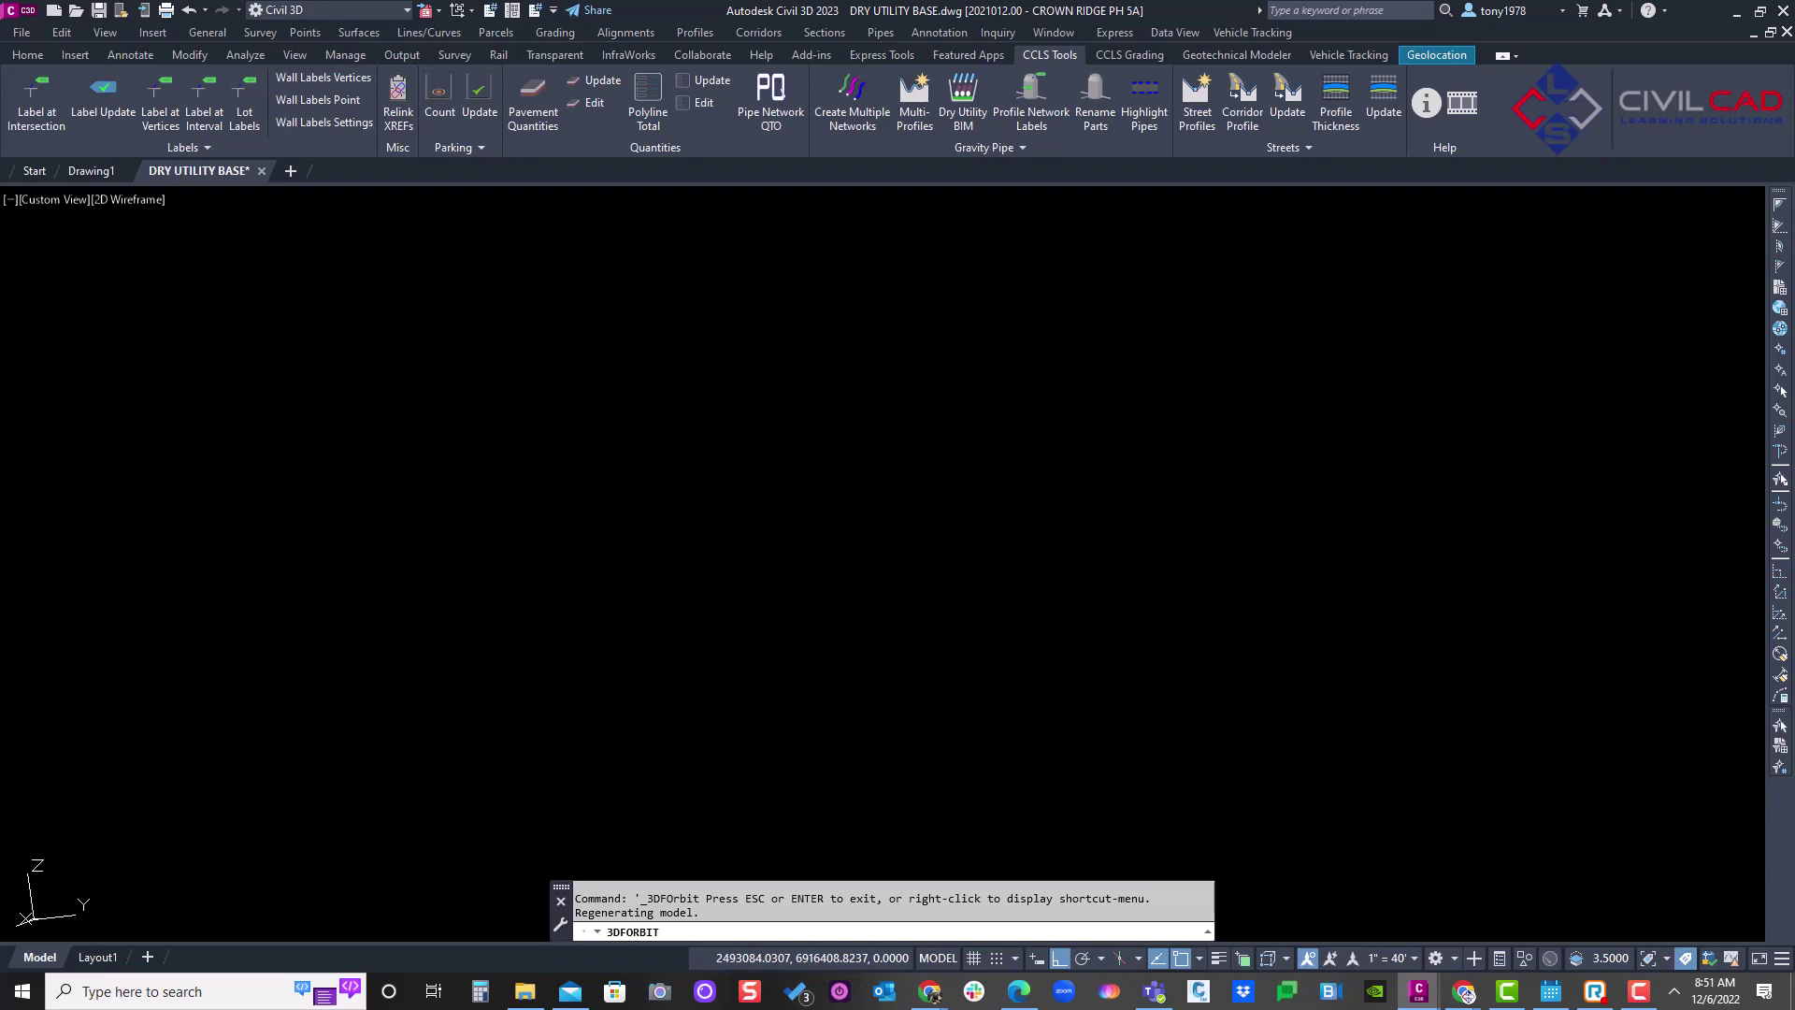
- Switch the viewport visual style from 2D Wireframe to Conceptual
{"action": "key", "text": "Escape"}
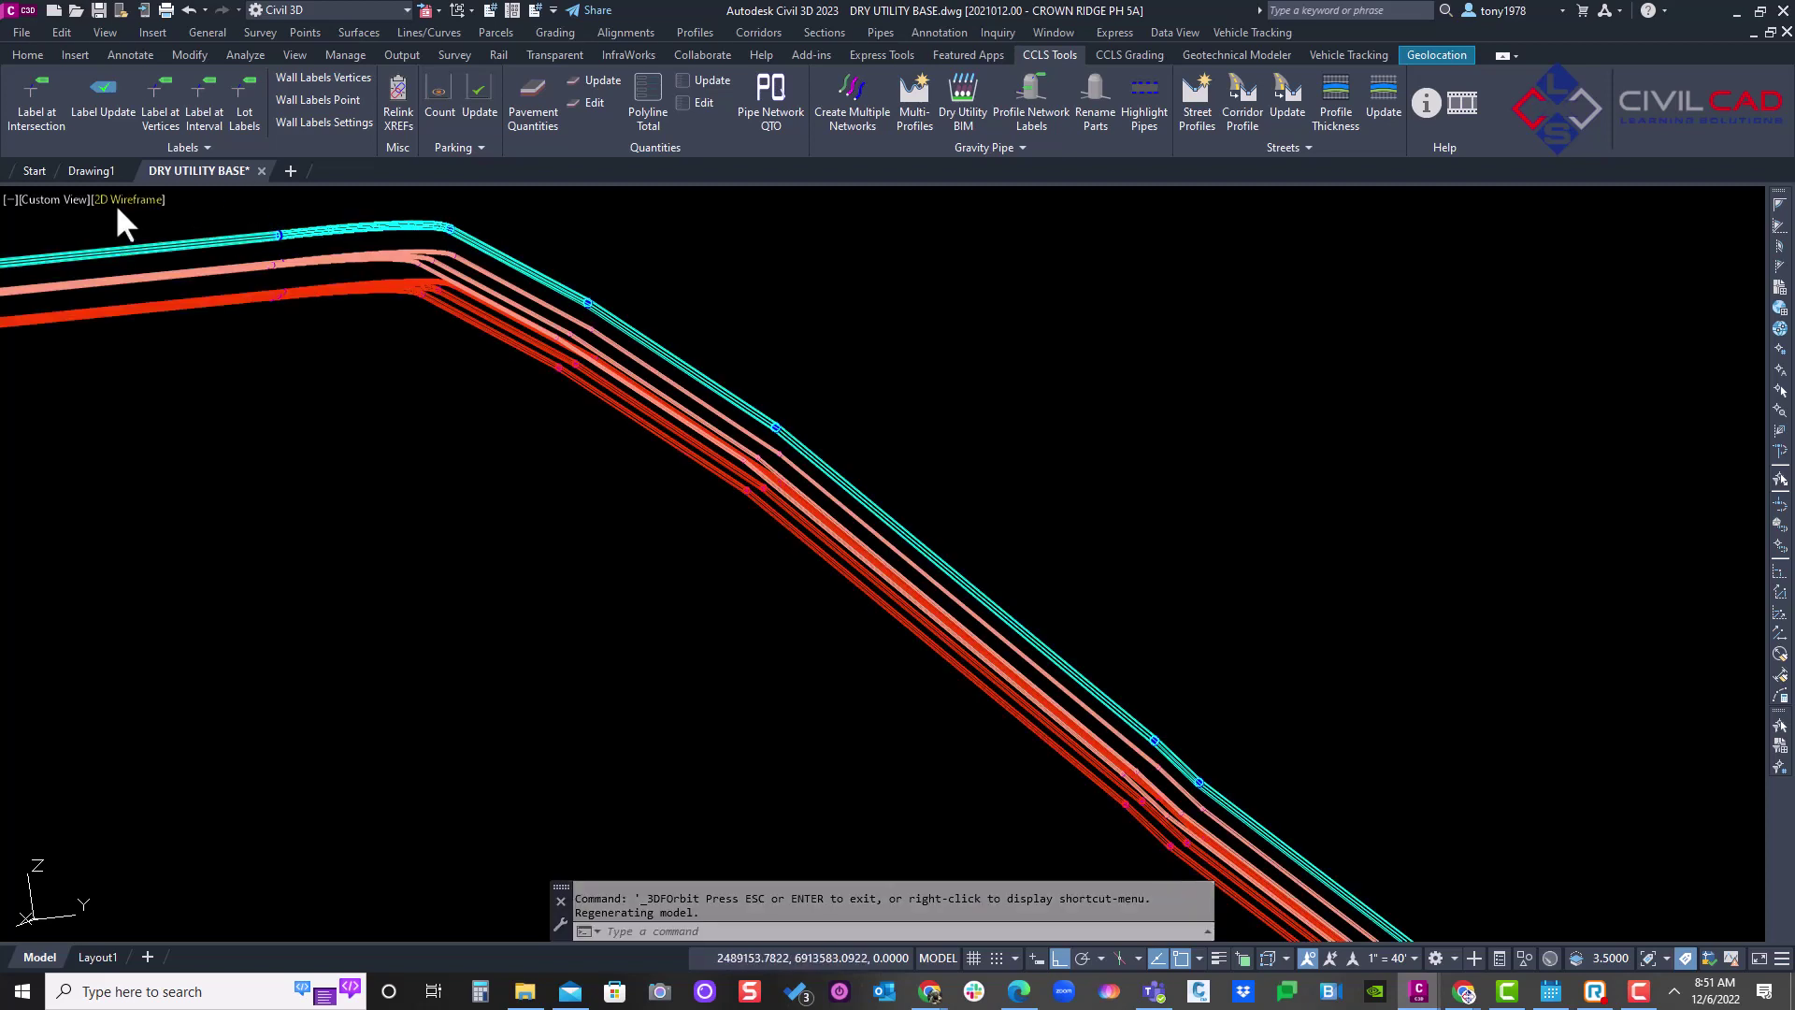
{"action": "left_click", "coordinate": [120, 199]}
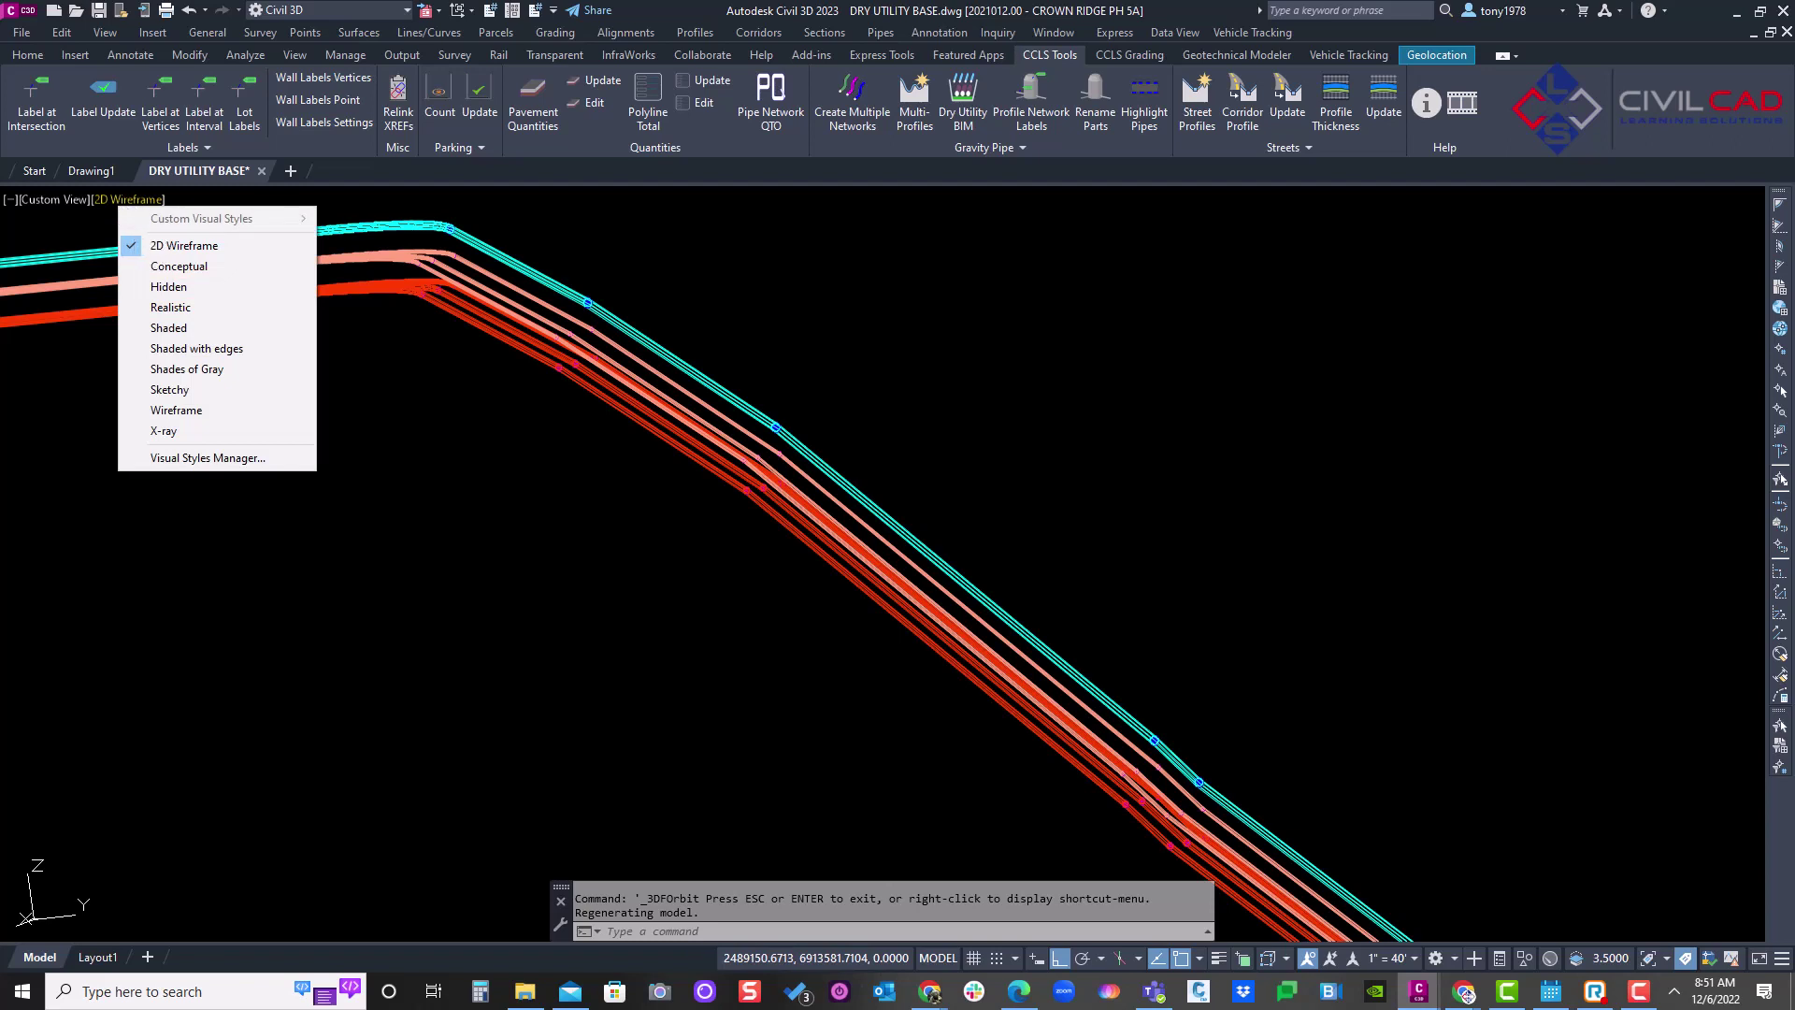
{"action": "left_click", "coordinate": [163, 245]}
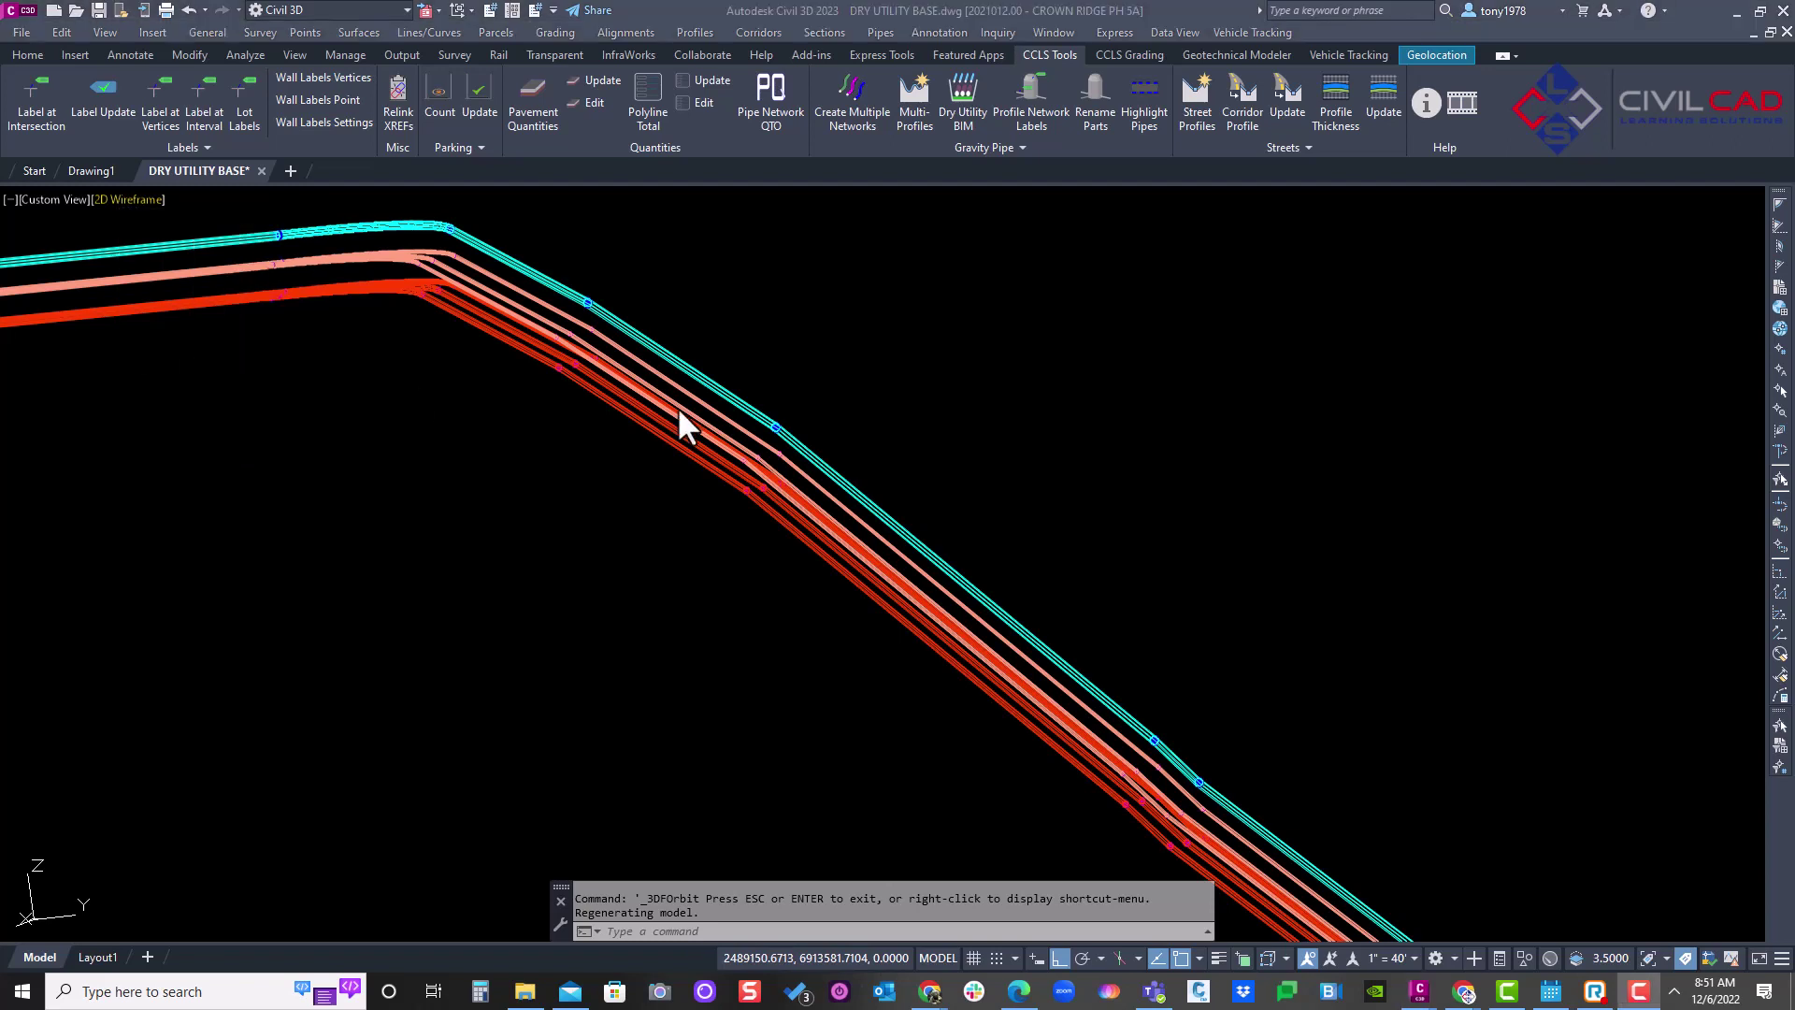
{"action": "left_click", "coordinate": [135, 204]}
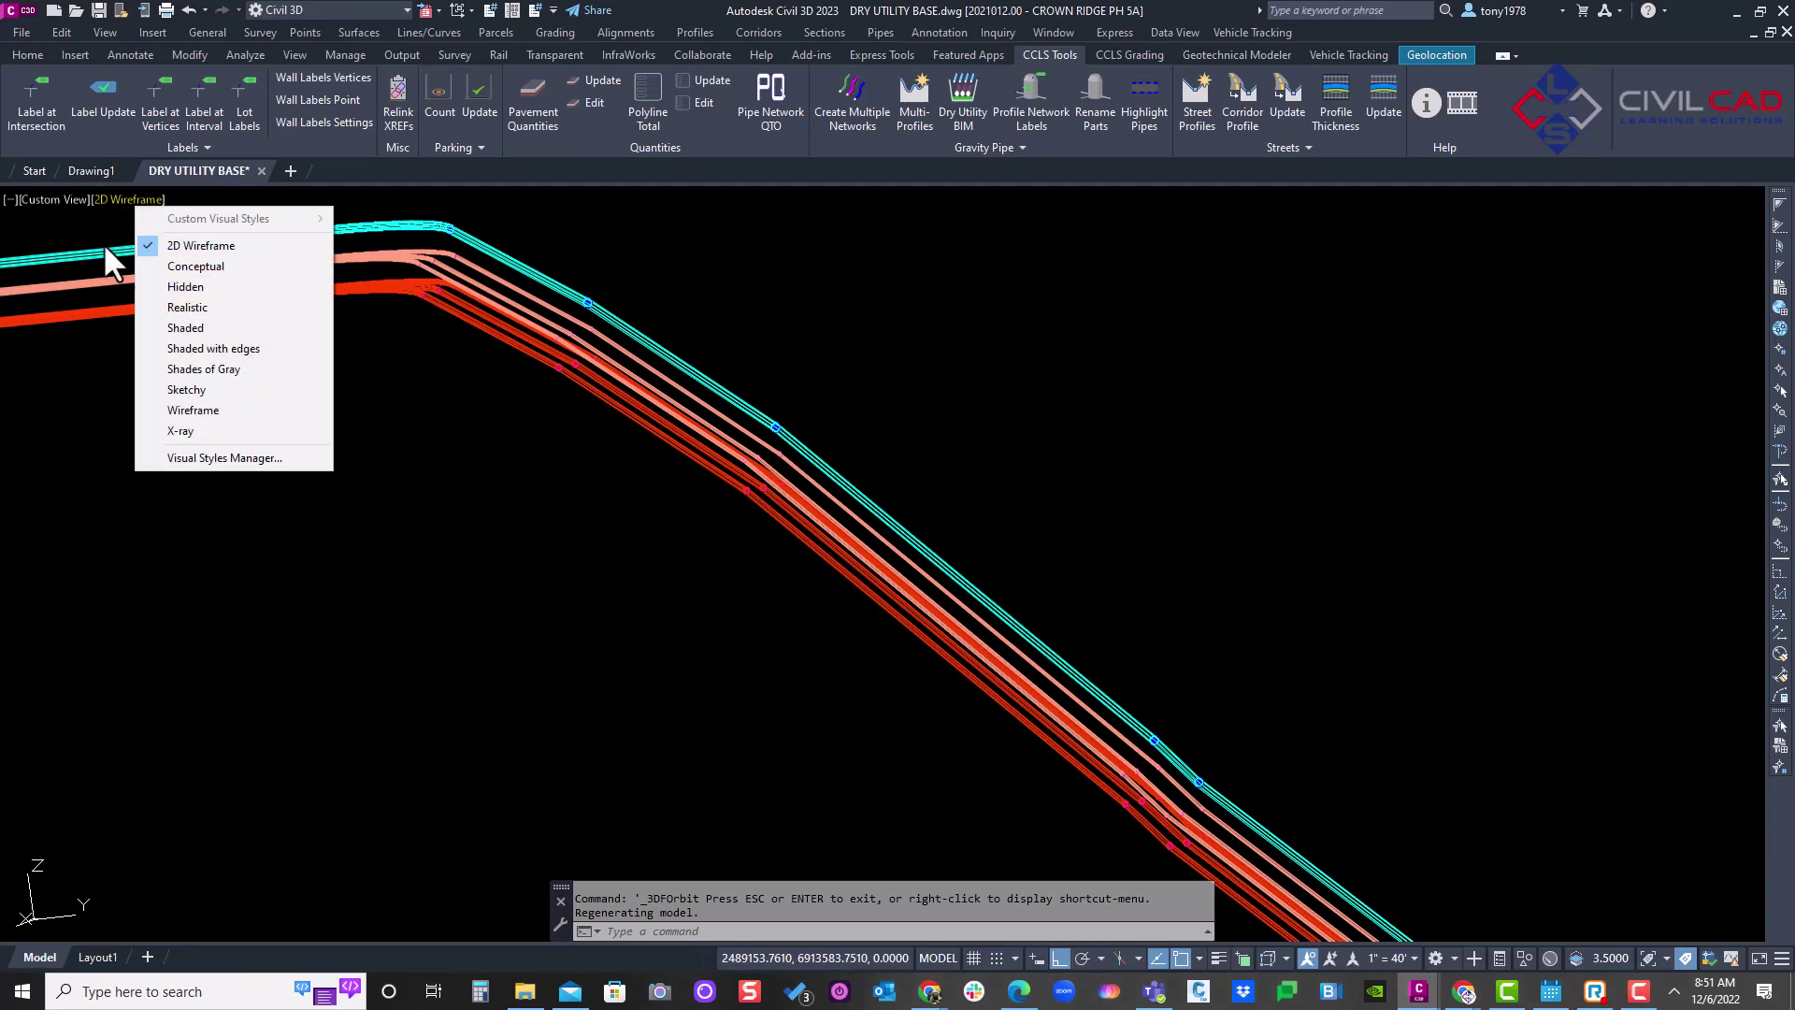
{"action": "left_click", "coordinate": [216, 273]}
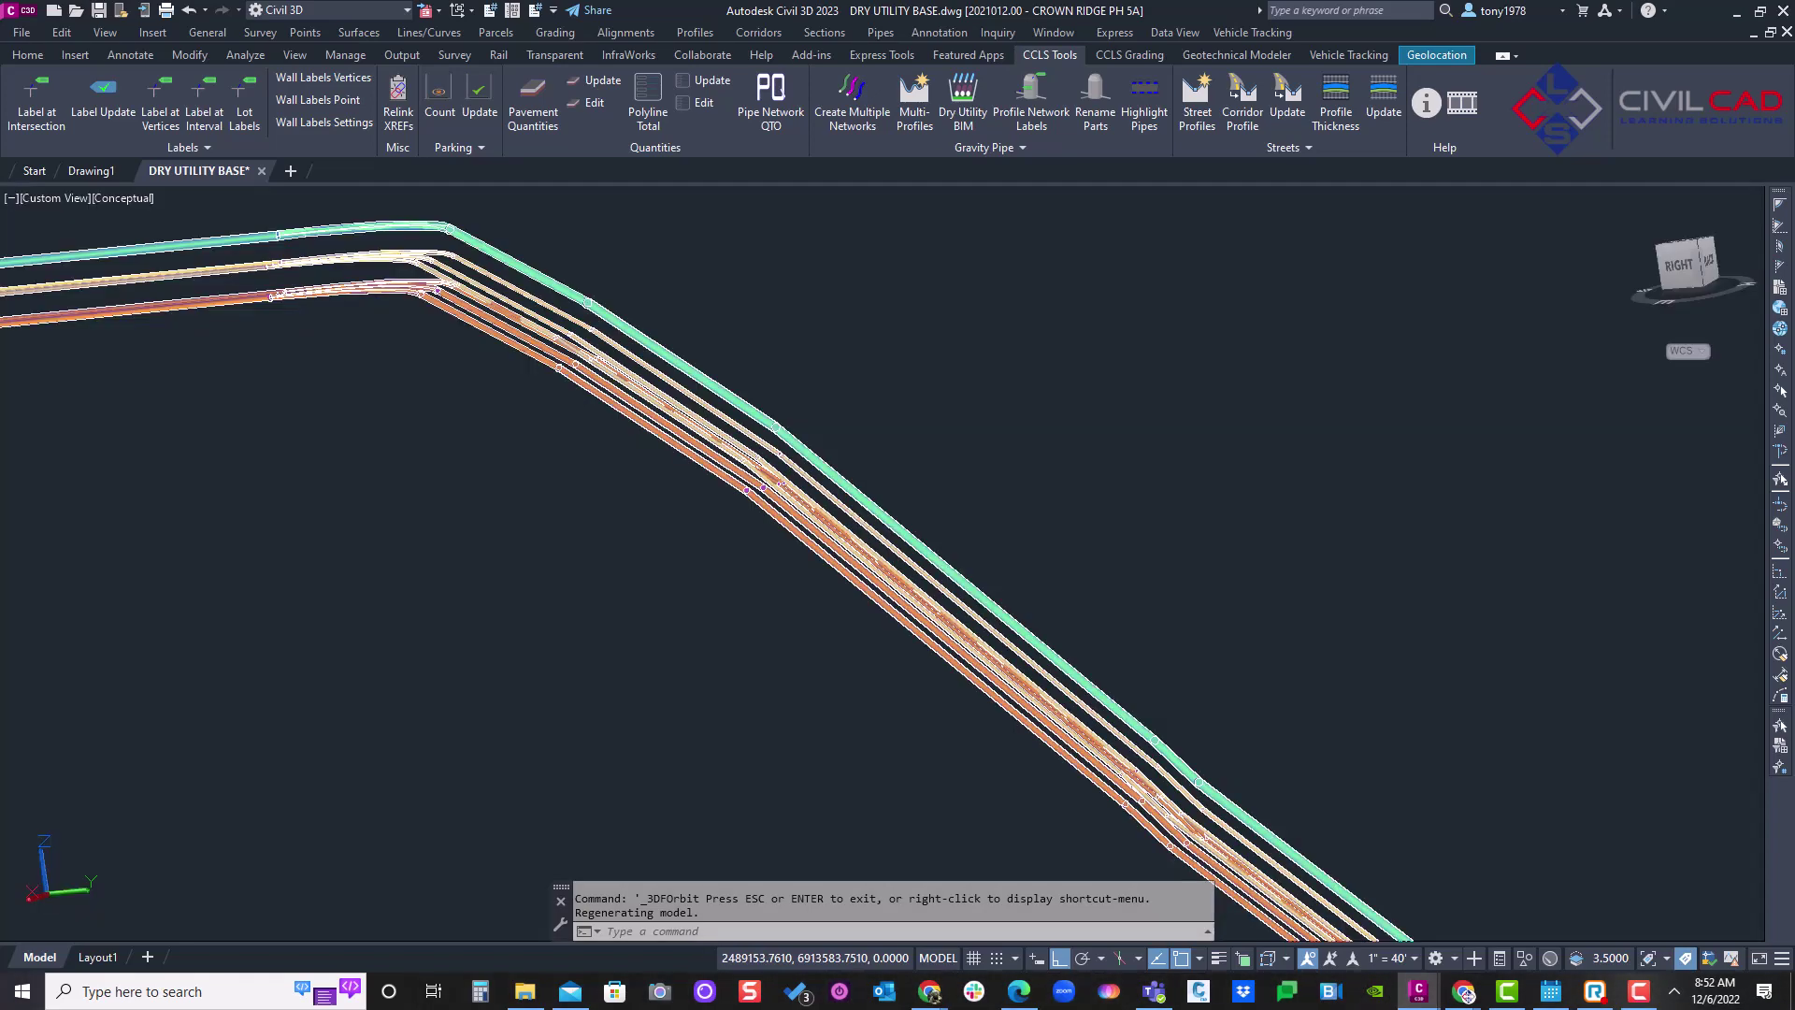
- Zoom and pan the conceptual view to center the shaded pipe bend
{"action": "middle_click_drag", "start_coordinate": [592, 433], "coordinate": [542, 455]}
{"action": "scroll", "coordinate": [542, 455], "scroll_direction": "up", "scroll_amount": 4}
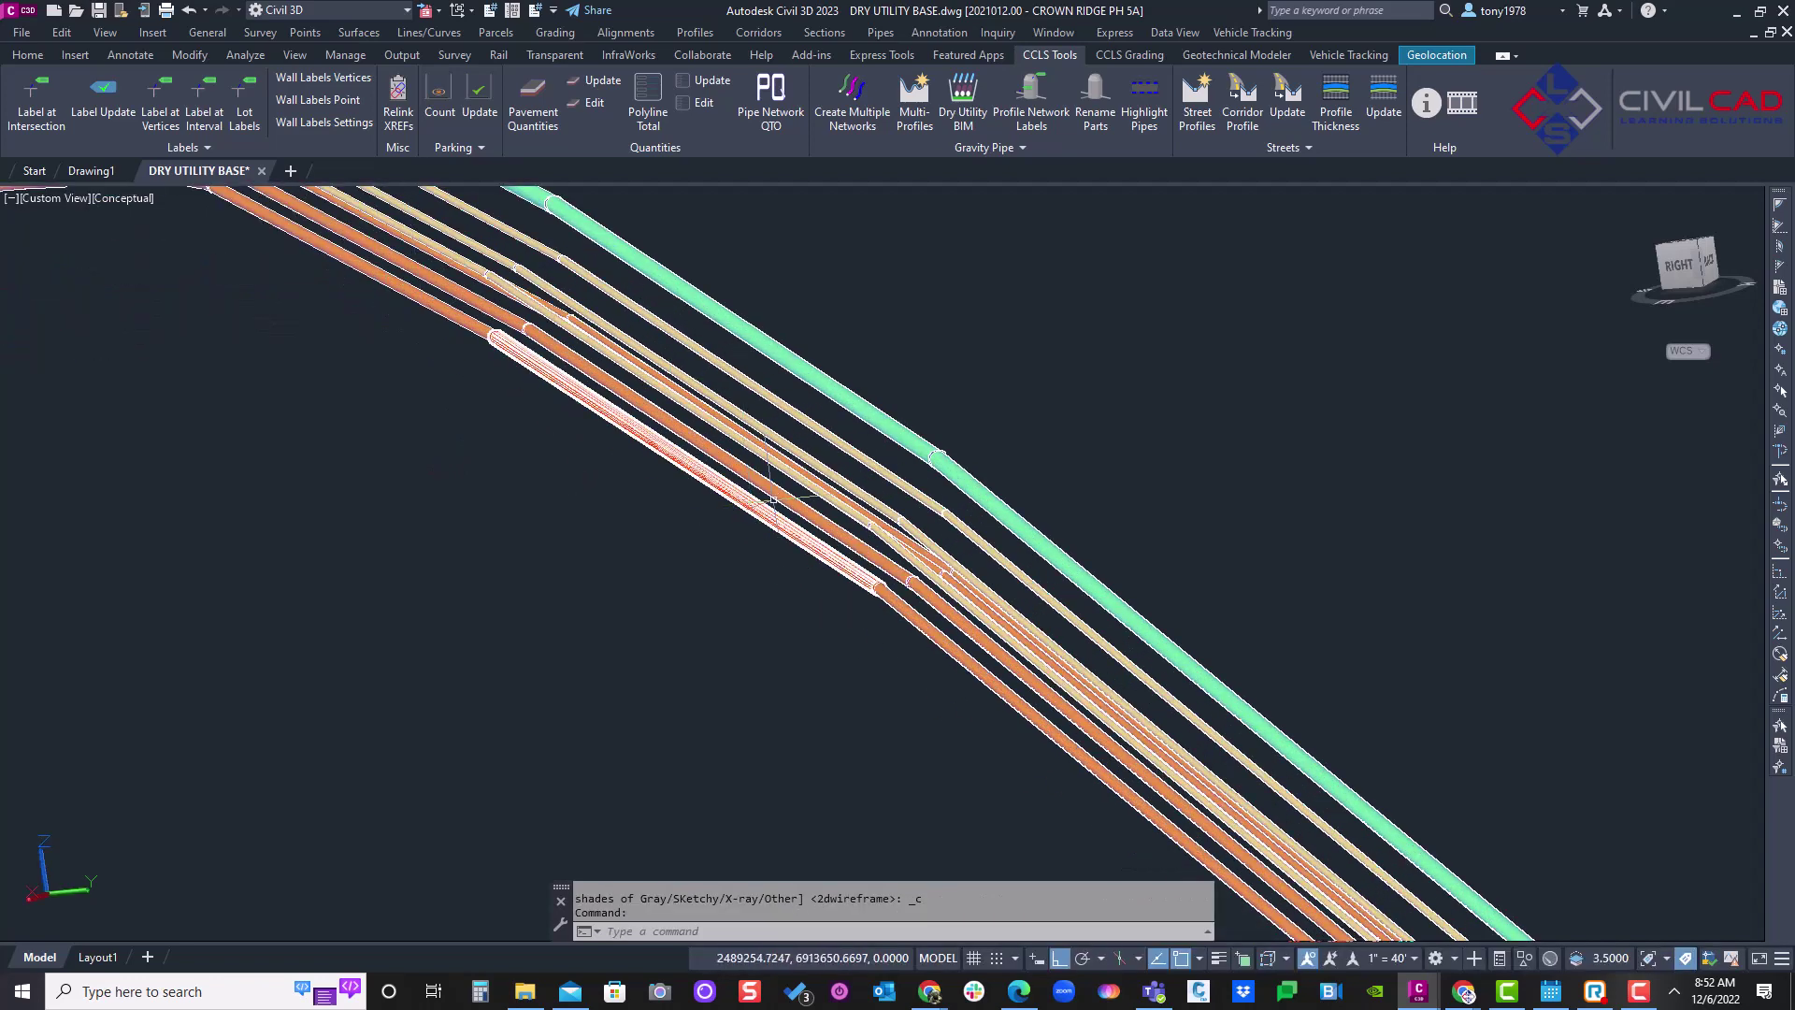
{"action": "scroll", "coordinate": [748, 418], "scroll_direction": "down", "scroll_amount": 2}
{"action": "scroll", "coordinate": [604, 374], "scroll_direction": "down", "scroll_amount": 2}
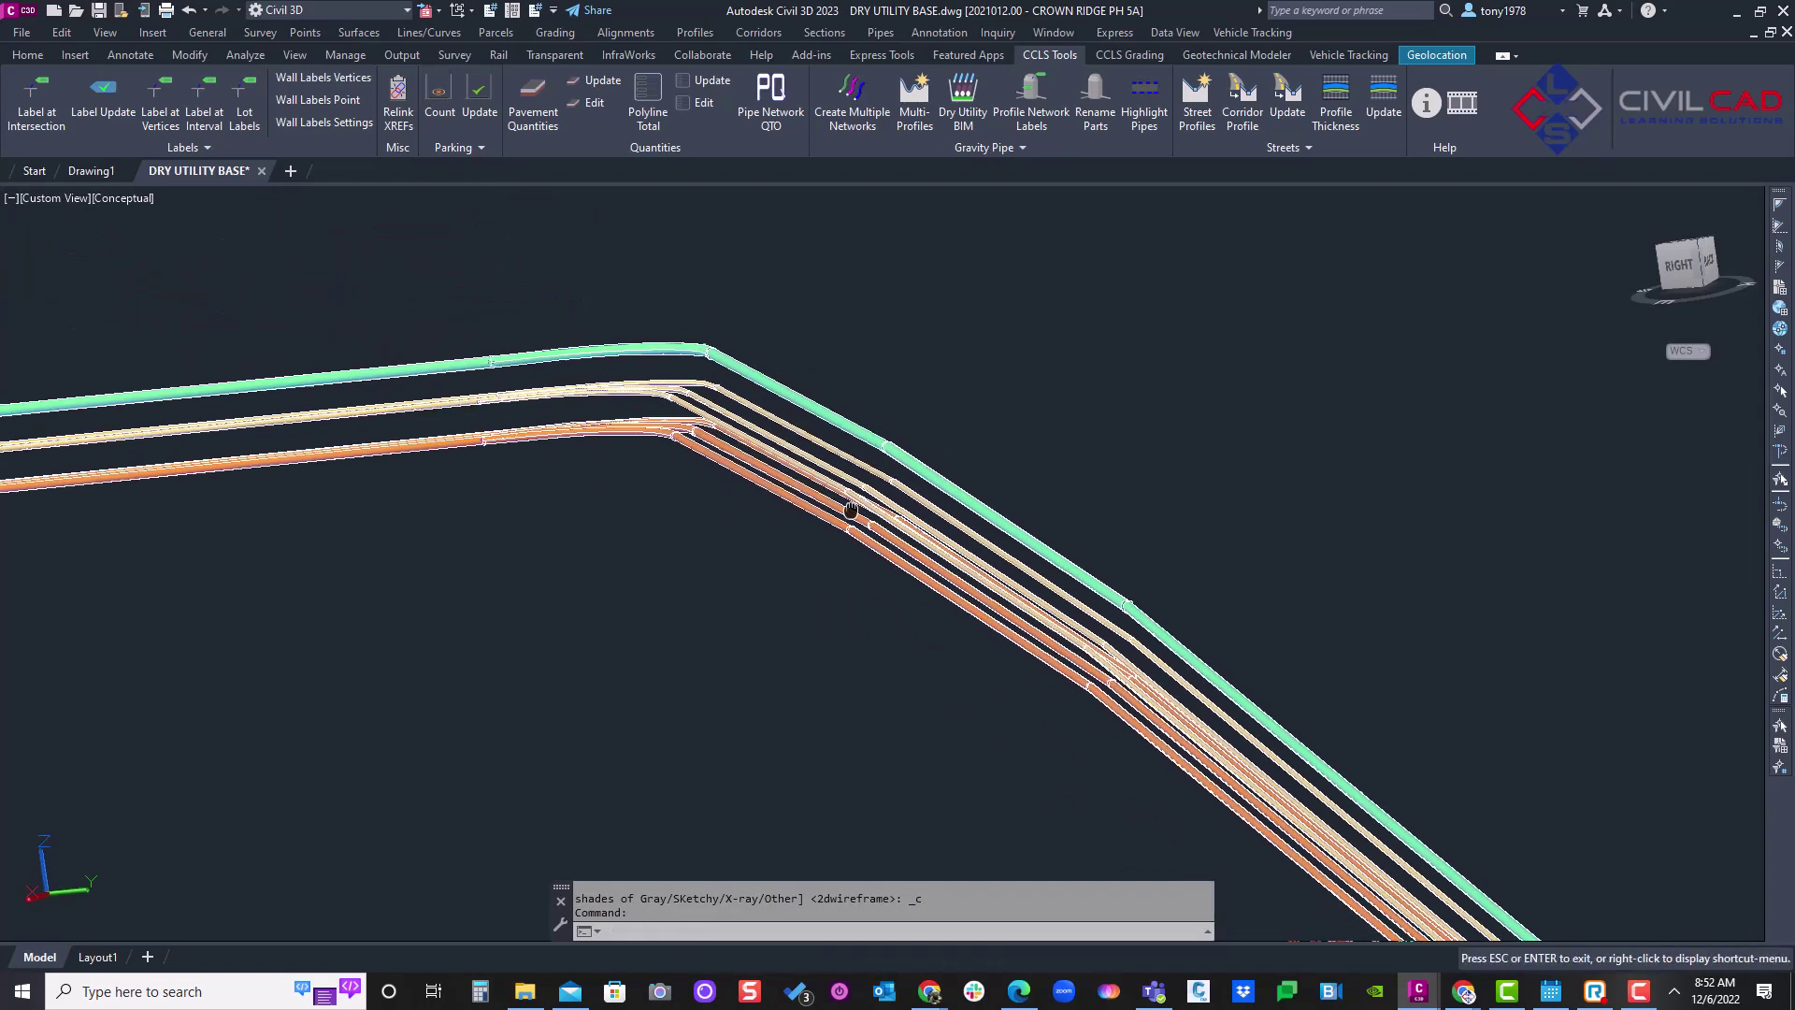
{"action": "middle_click_drag", "start_coordinate": [636, 449], "coordinate": [592, 403]}
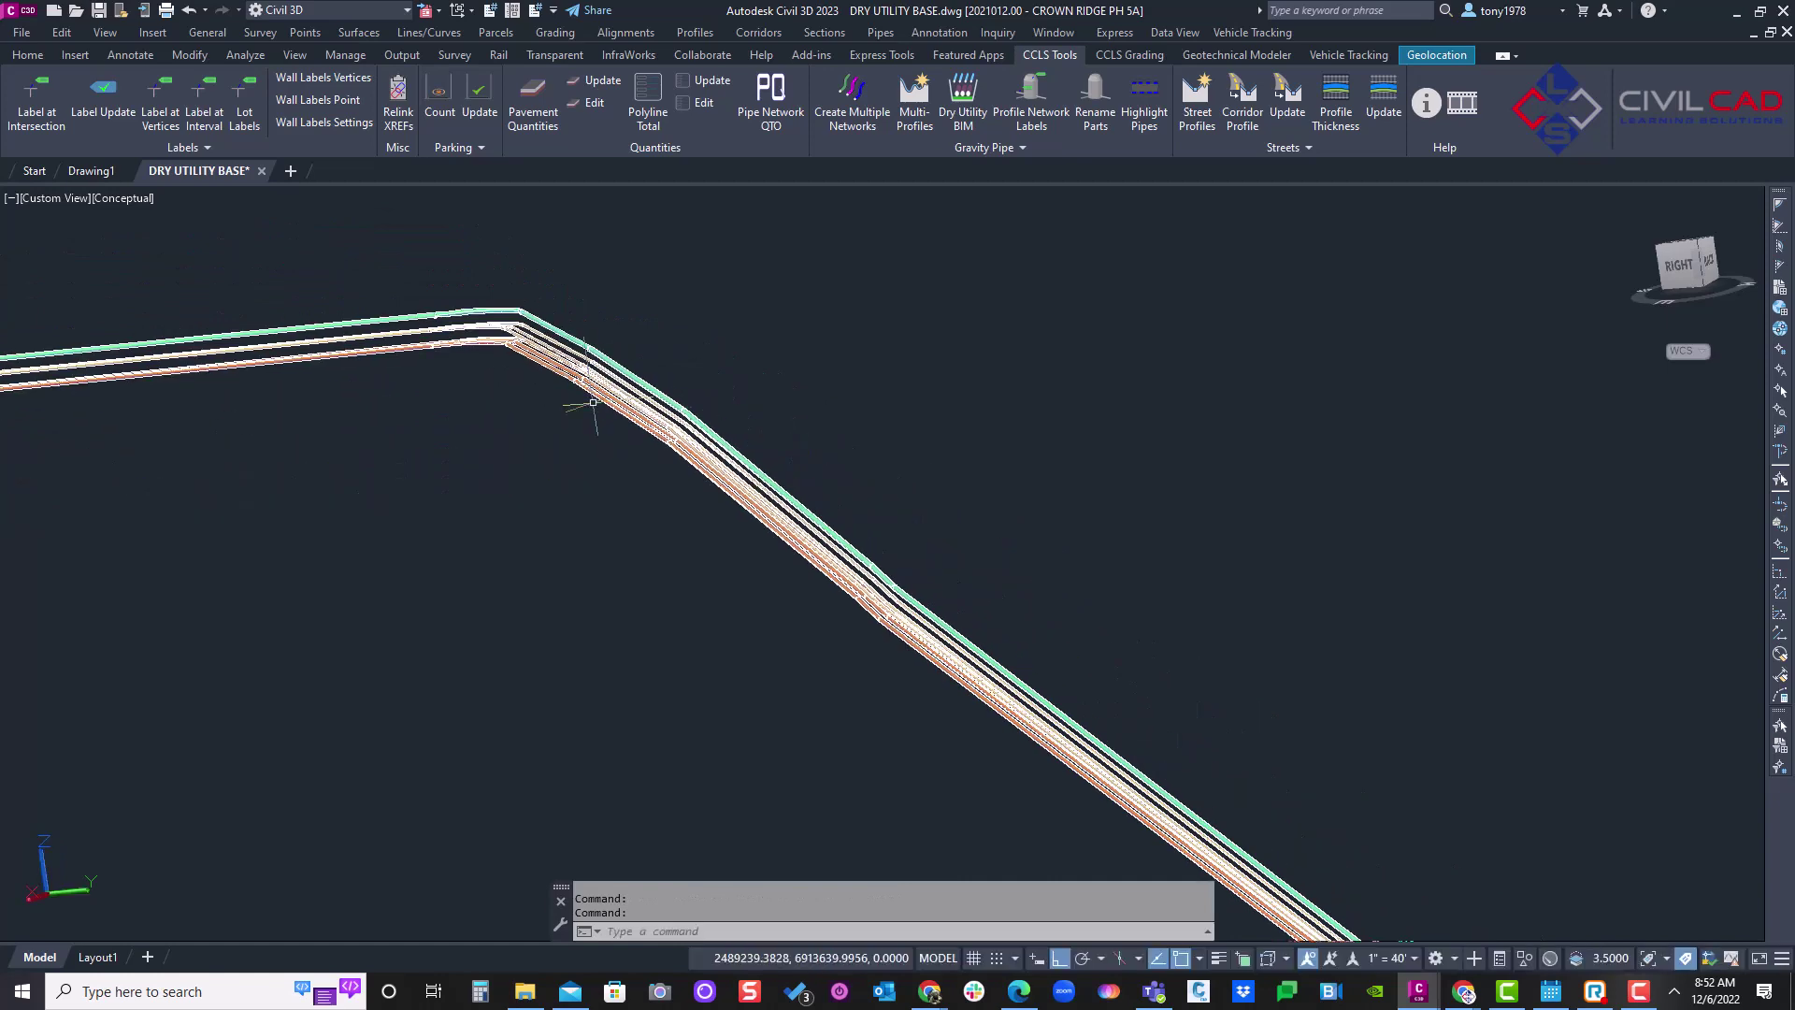